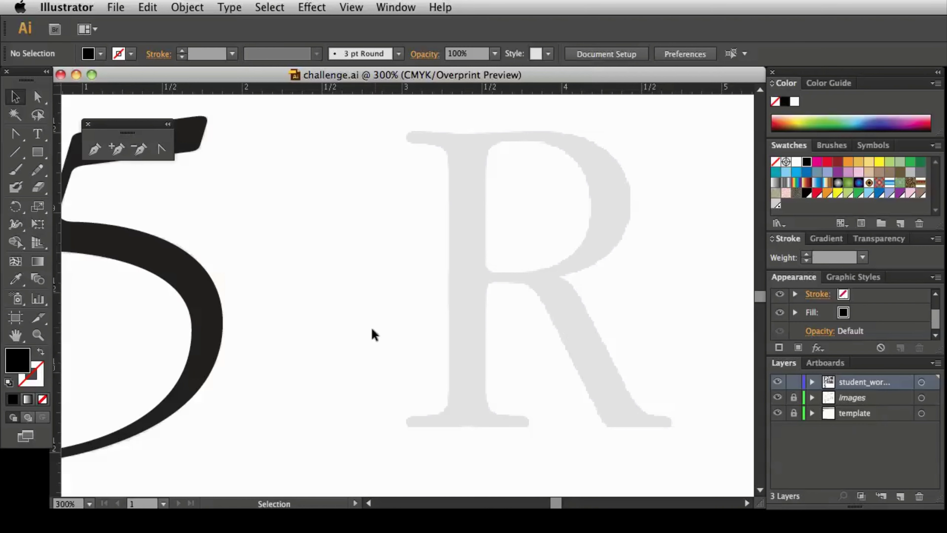
# Set up the Pen tool with no fill and a black 1 pt stroke for tracing the letter R.
pyautogui.click(95, 149)
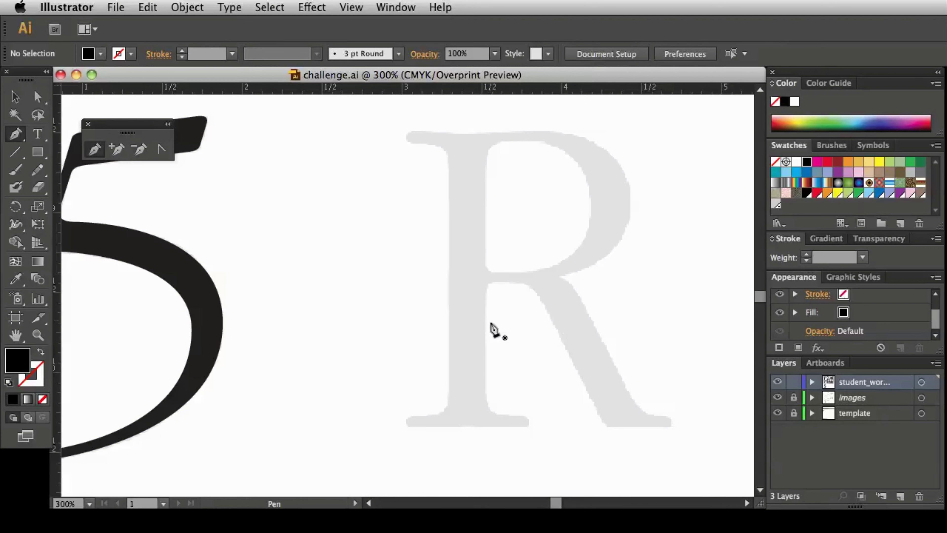
pyautogui.click(39, 352)
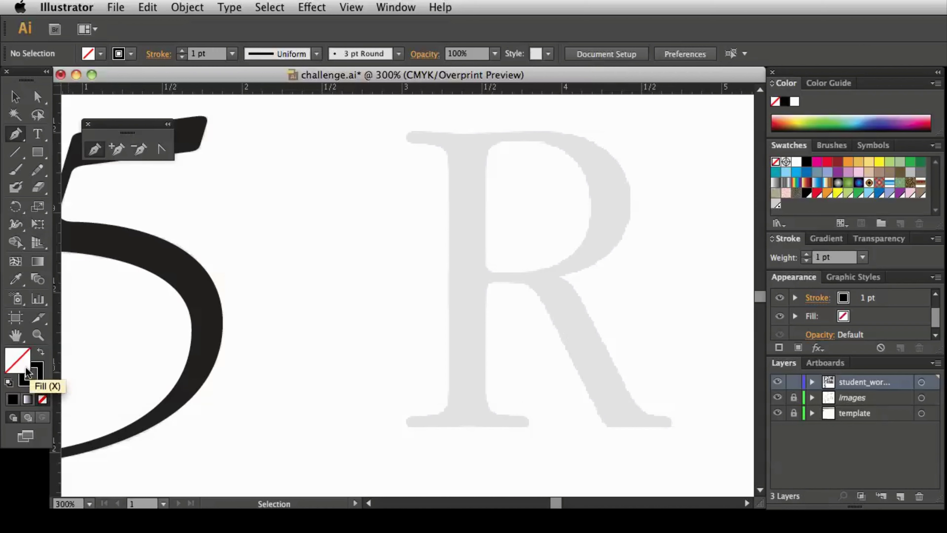
pyautogui.click(39, 371)
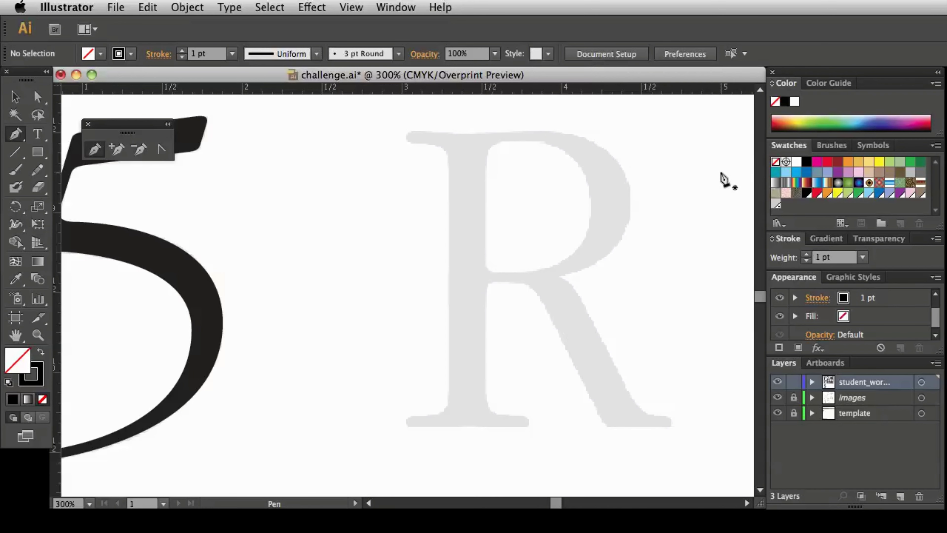
# Begin the R outline with straight segments from above the stem, around the outer bowl to where the bowl meets the leg.
pyautogui.click(464, 134)
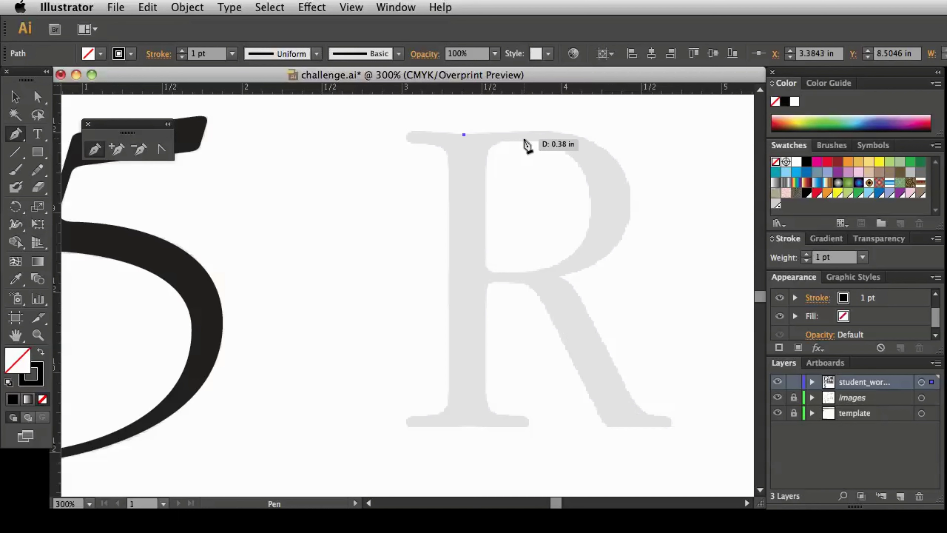
pyautogui.click(550, 130)
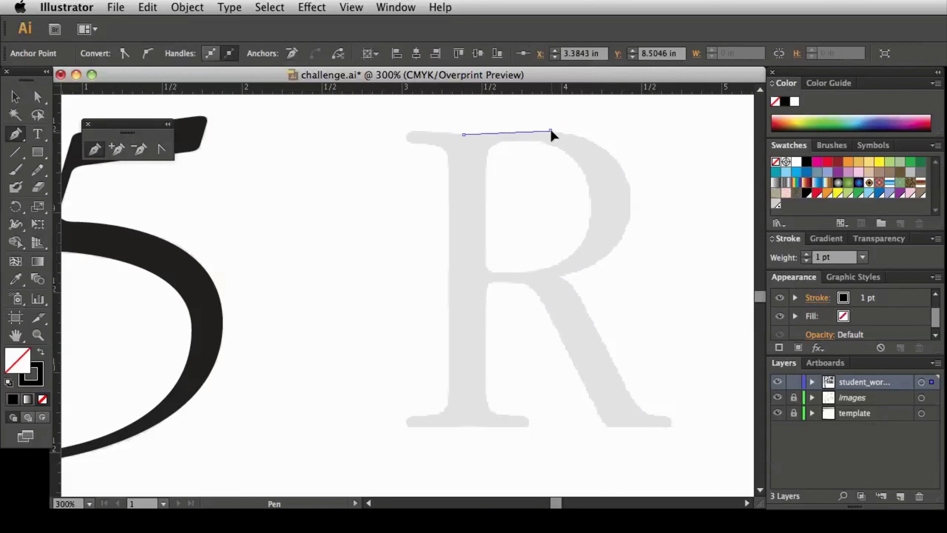
pyautogui.click(630, 206)
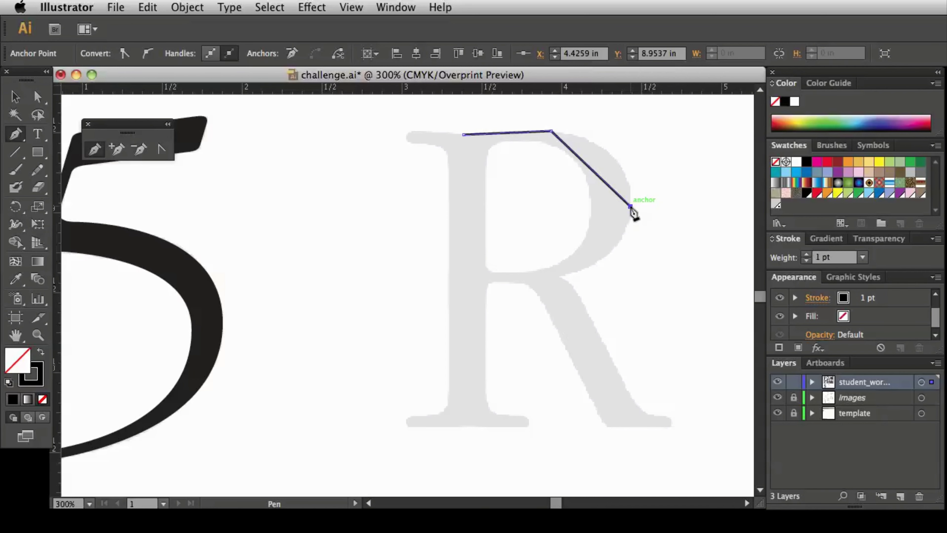
pyautogui.click(557, 275)
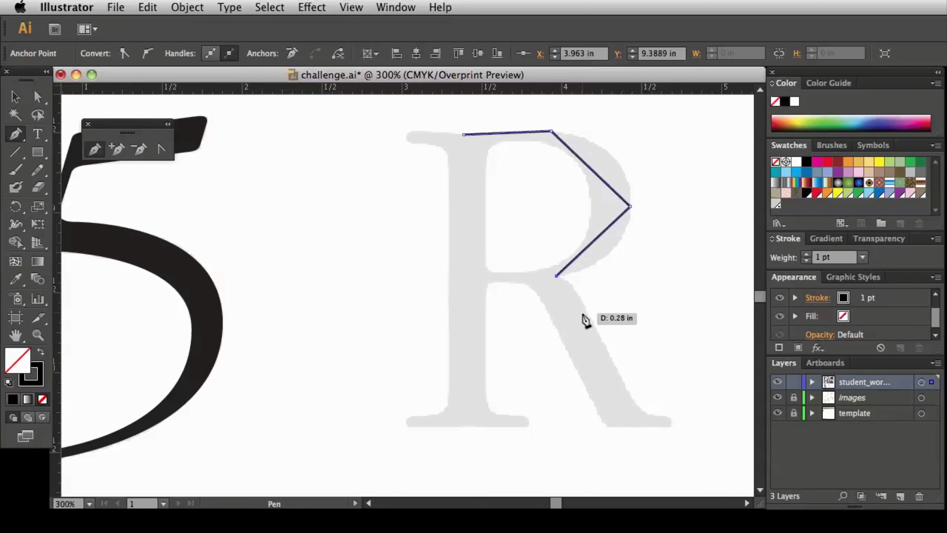
# Continue the straight-segment outline down the leg's outer edge, around its foot, and back up its inner edge to the crotch.
pyautogui.click(578, 294)
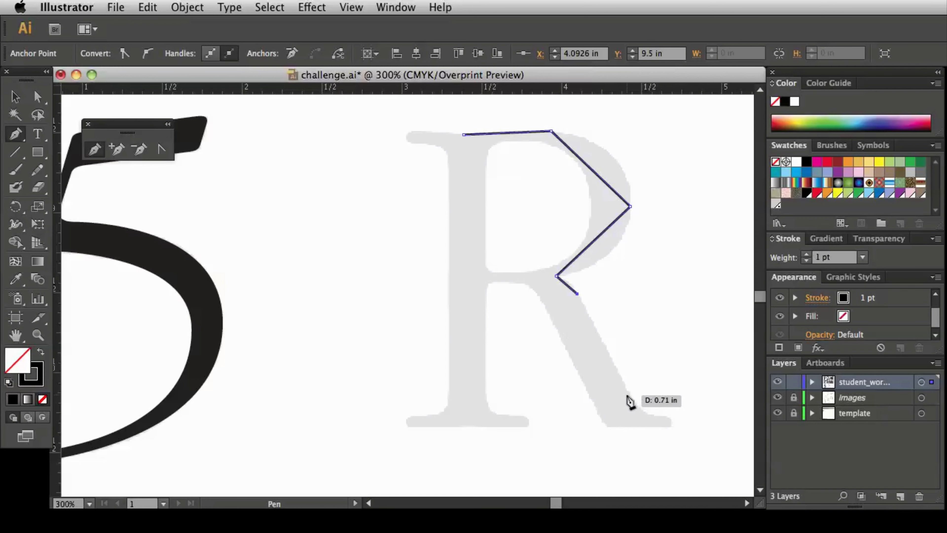
pyautogui.click(630, 392)
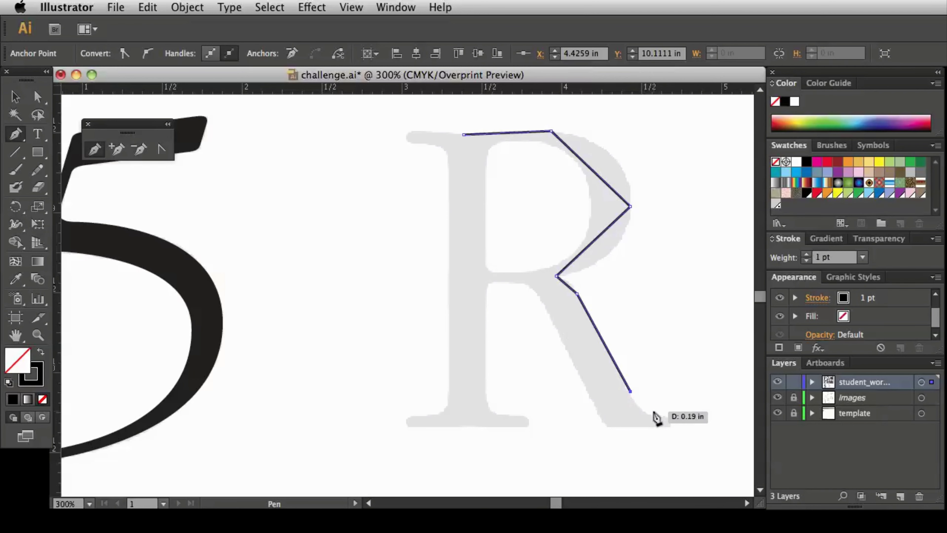
pyautogui.click(651, 414)
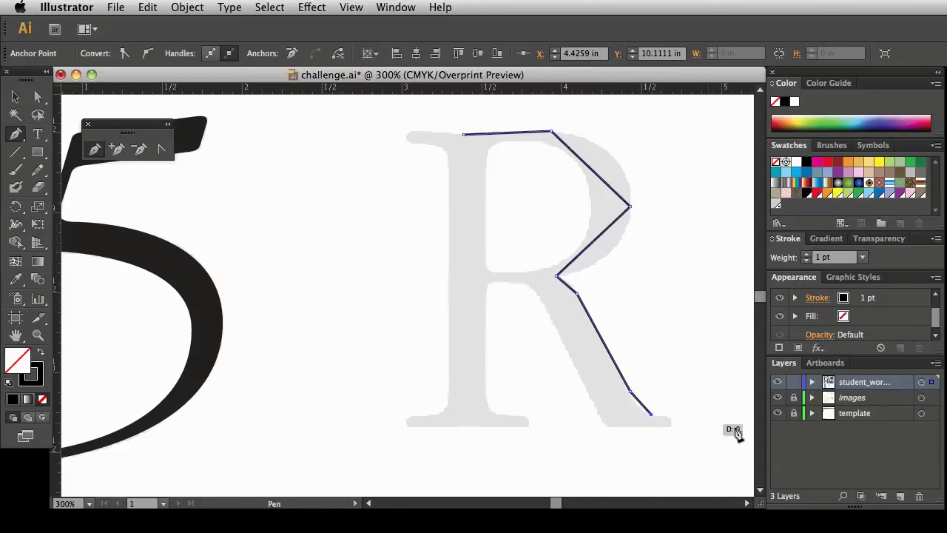
pyautogui.click(666, 415)
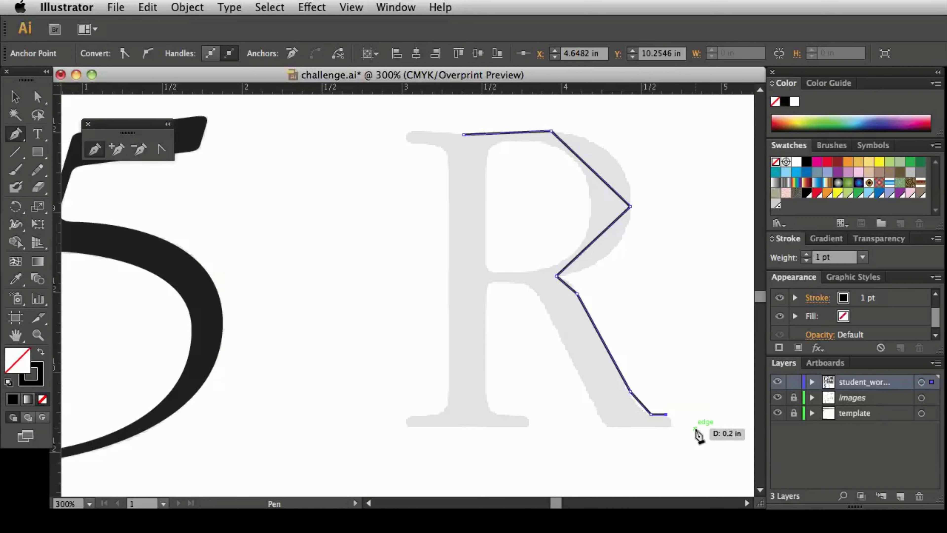
pyautogui.click(670, 426)
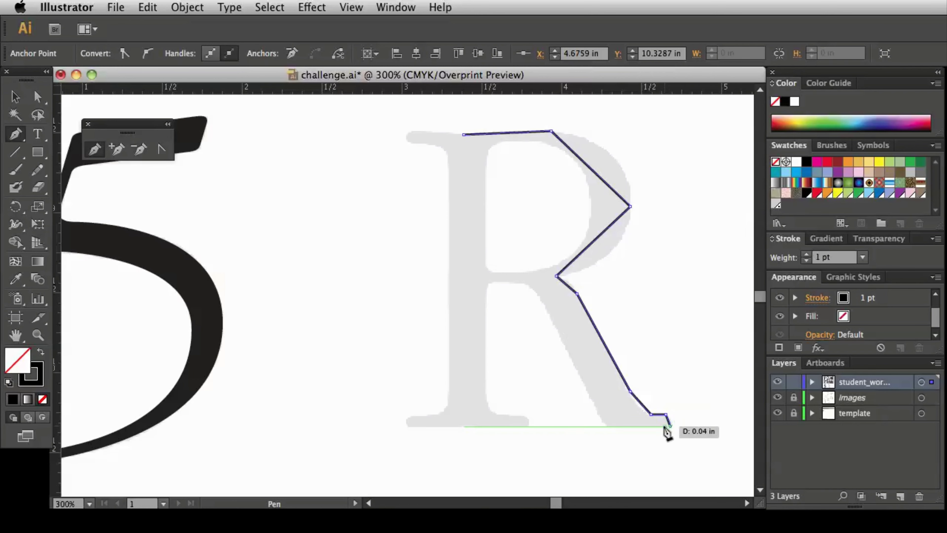
pyautogui.click(610, 426)
pyautogui.moveTo(611, 426); pyautogui.dragTo(602, 423)
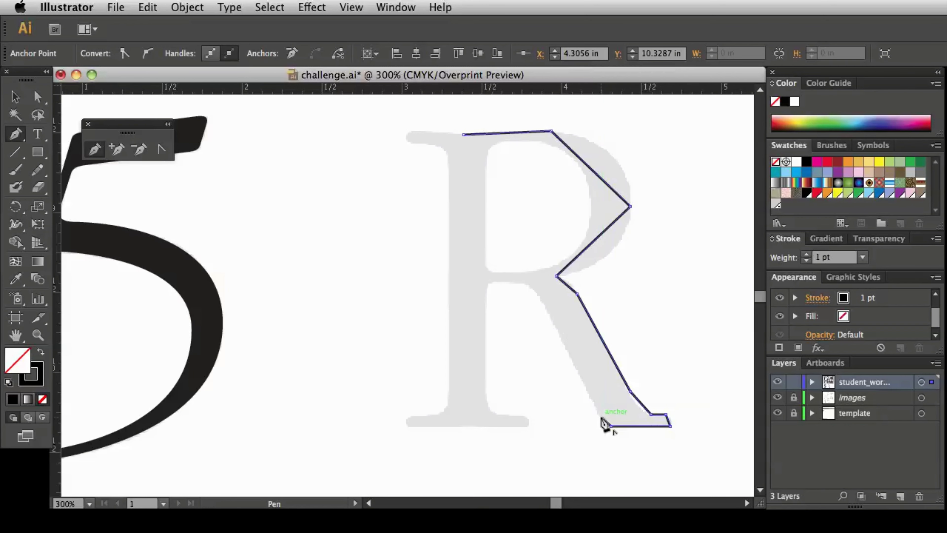
pyautogui.click(537, 295)
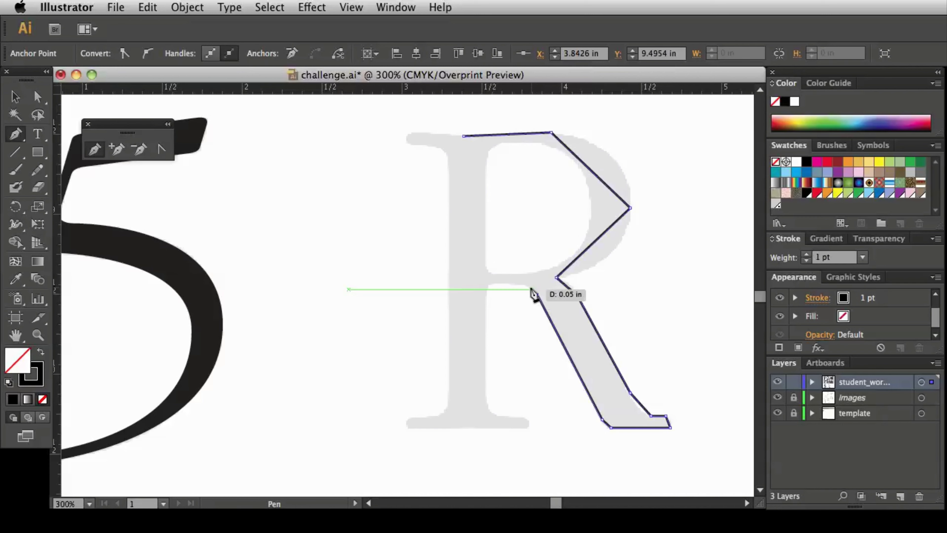
# Extend the outline across the arch beneath the bowl, down the stem's right edge and around the right end of its foot serif.
pyautogui.moveTo(523, 285); pyautogui.dragTo(486, 294)
pyautogui.click(485, 392)
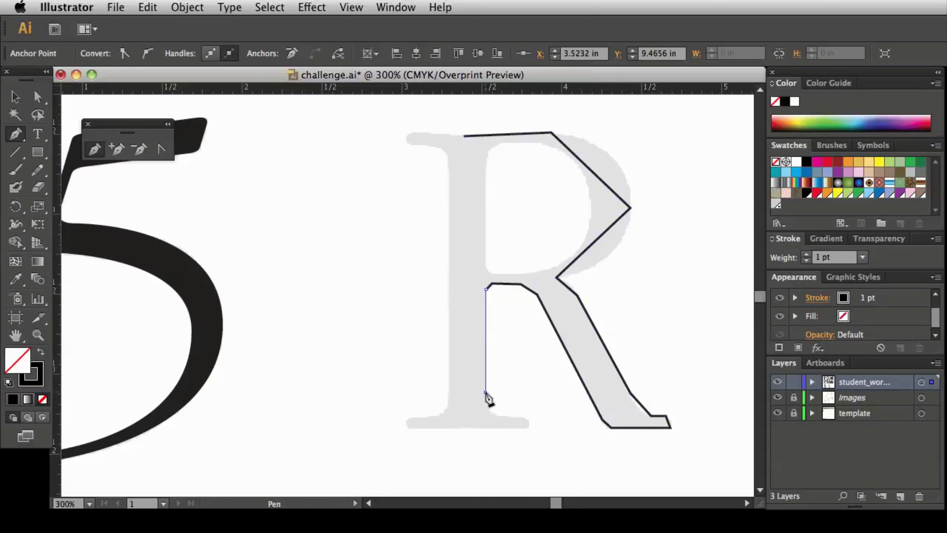
pyautogui.click(498, 415)
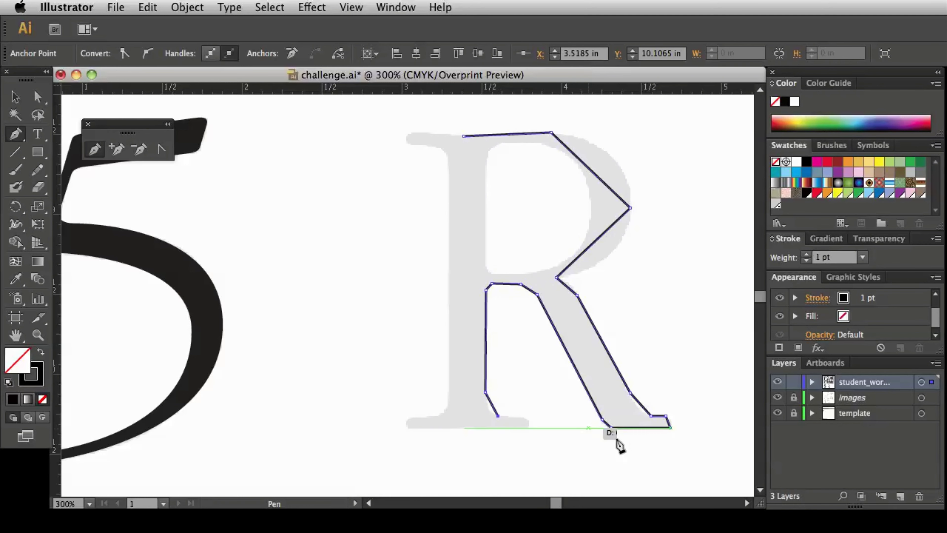
pyautogui.click(523, 417)
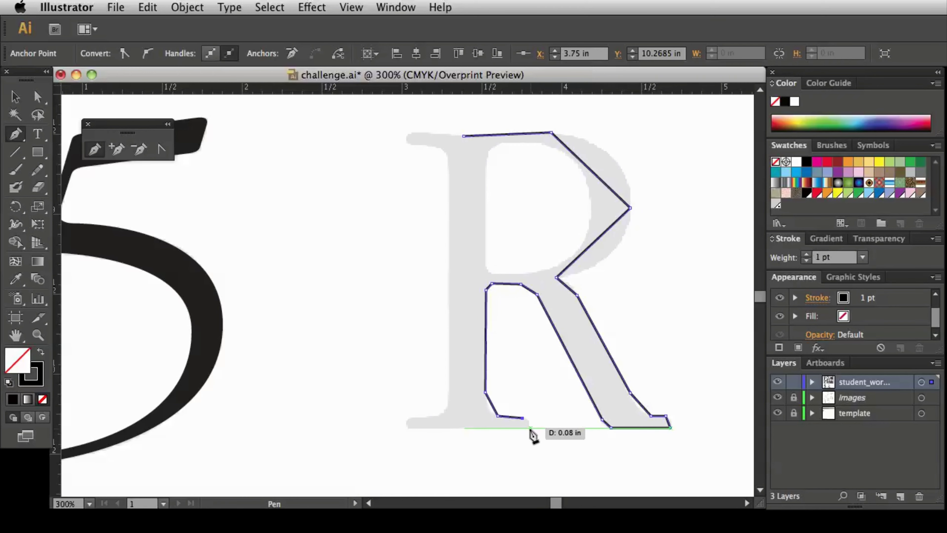
pyautogui.click(526, 427)
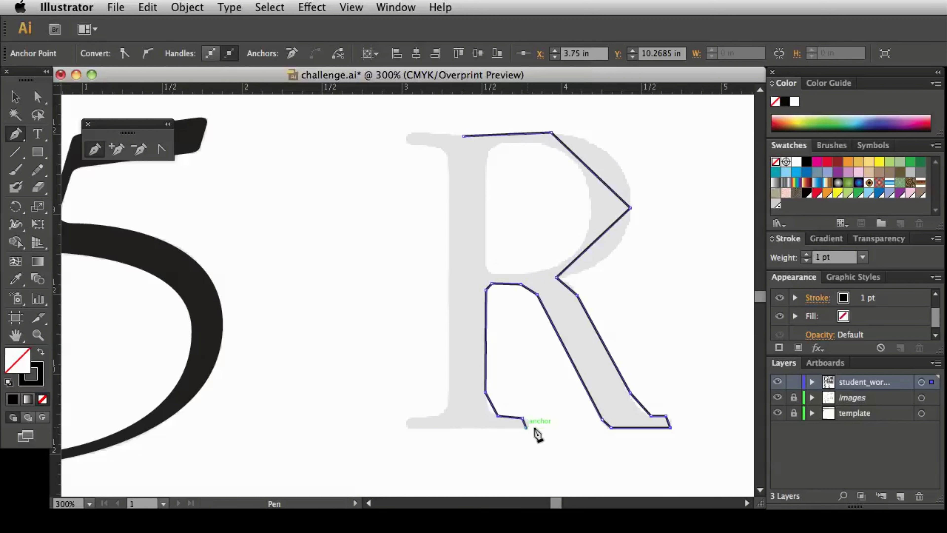
# Trace the bottom of the stem's foot serif and around its left end to the start of the stem's left edge.
pyautogui.click(413, 428)
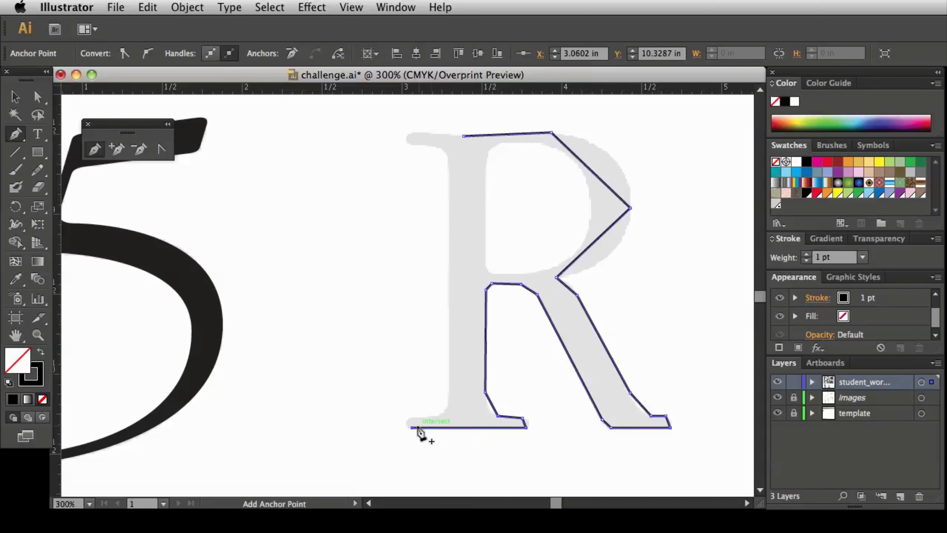
pyautogui.click(409, 418)
pyautogui.moveTo(437, 416); pyautogui.dragTo(444, 418)
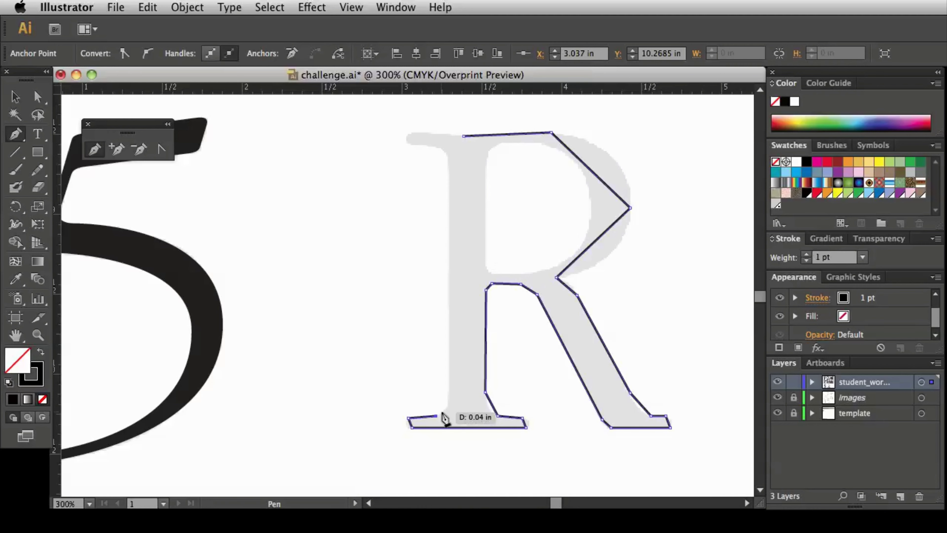
pyautogui.click(446, 406)
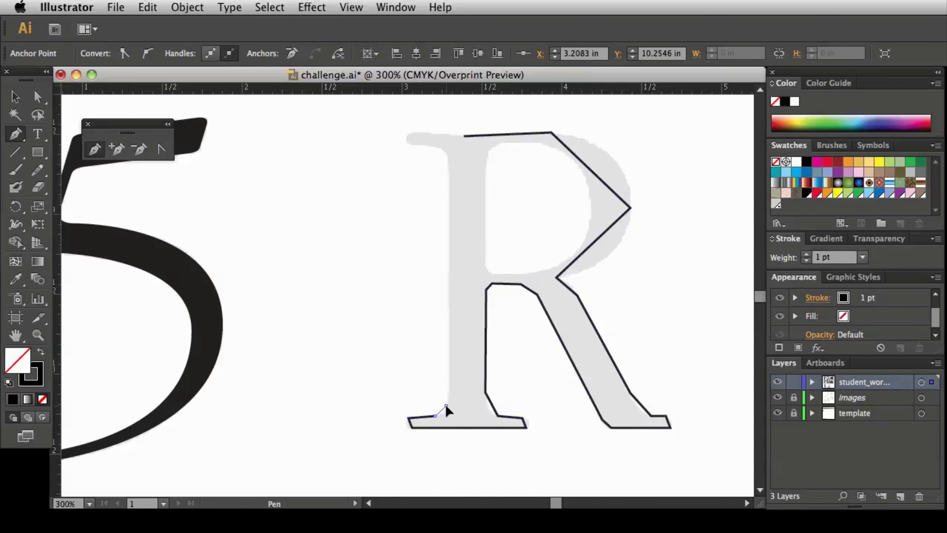
# Trace up the stem's left edge and around the top-left serif, closing the path at its starting anchor.
pyautogui.click(448, 163)
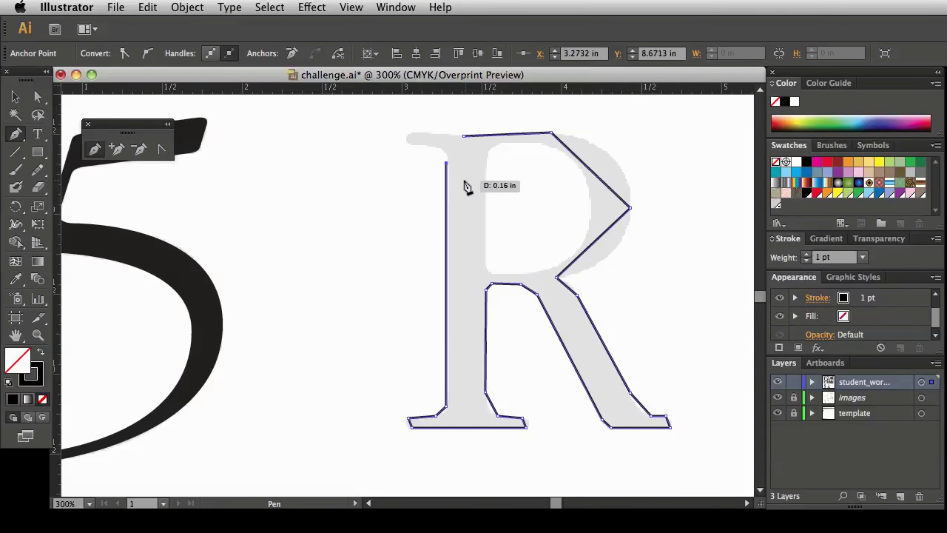
pyautogui.click(438, 147)
pyautogui.click(409, 144)
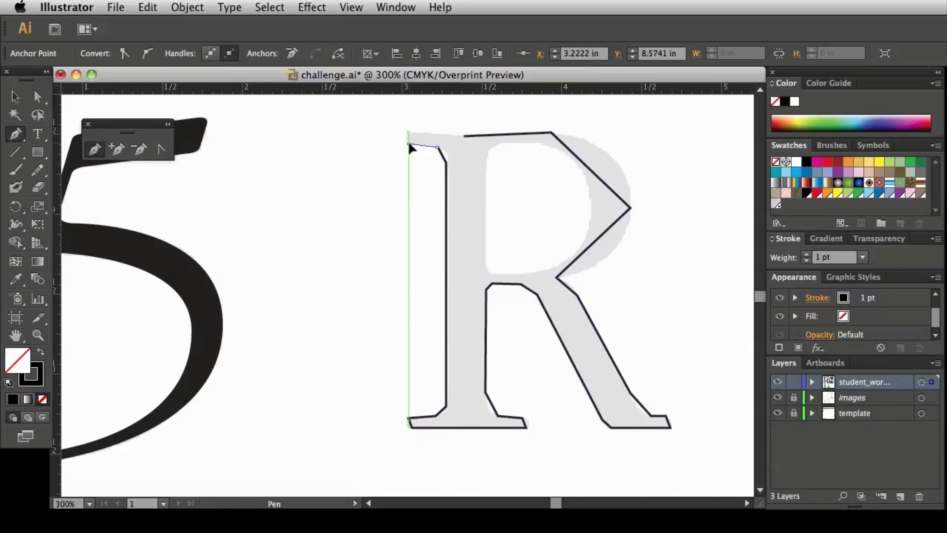
pyautogui.click(408, 132)
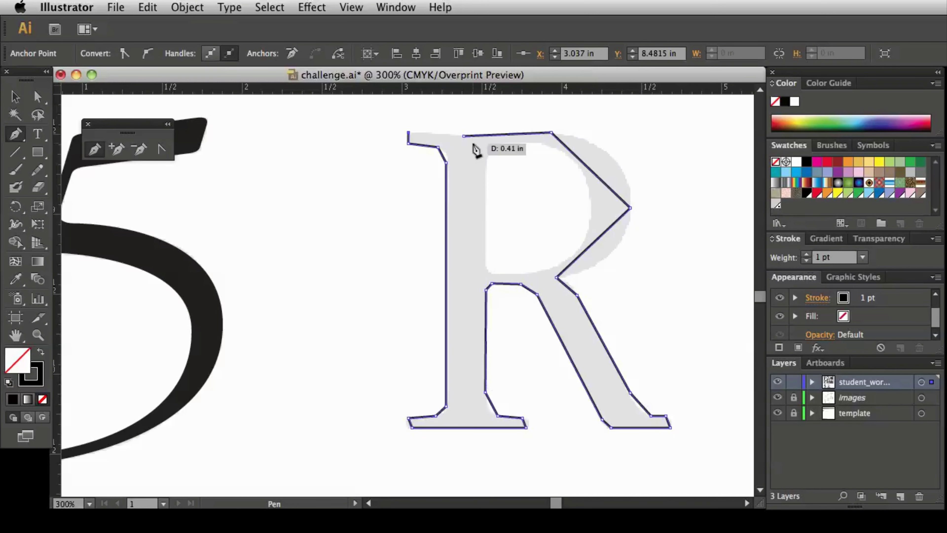
pyautogui.click(464, 136)
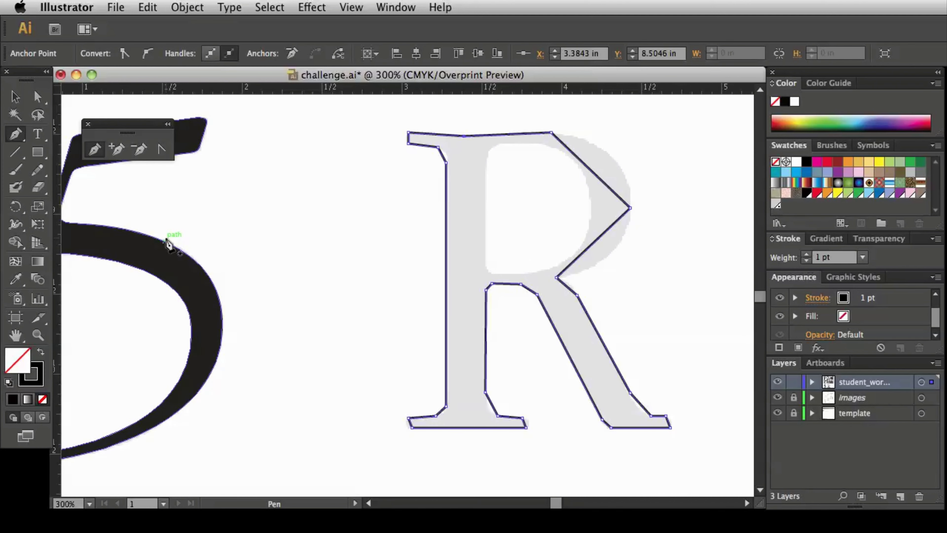
# Convert the anchor on the R's top edge above the stem into a smooth point with short, nearly horizontal handles.
pyautogui.click(161, 149)
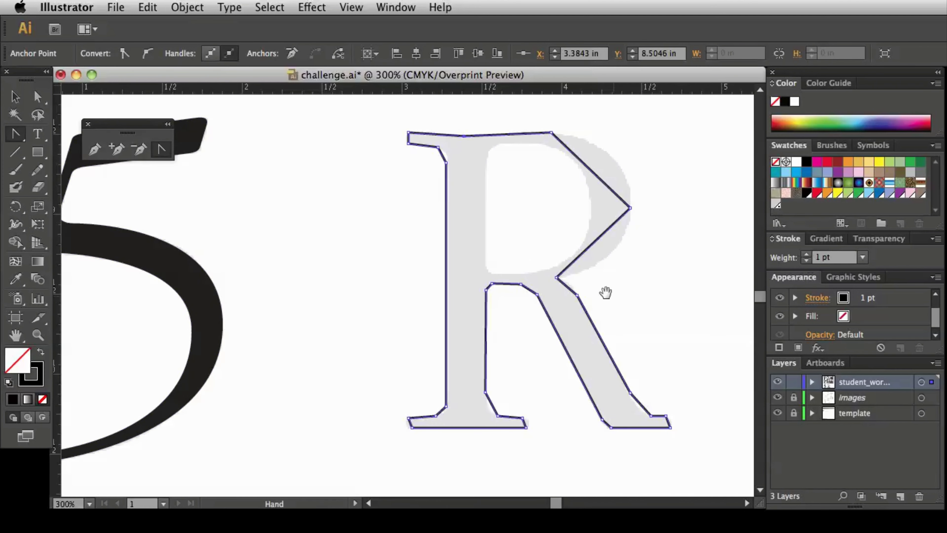
pyautogui.click(467, 181)
pyautogui.click(480, 287)
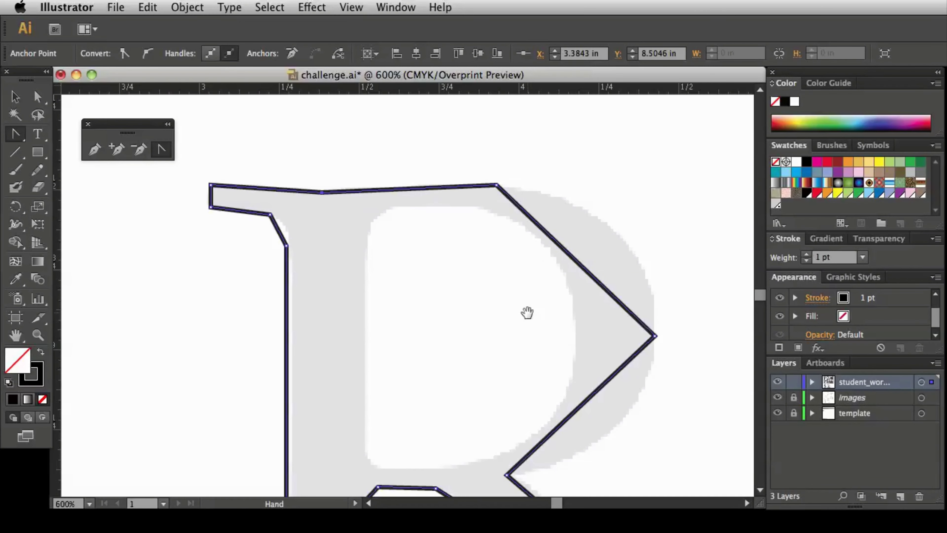
pyautogui.moveTo(527, 313); pyautogui.dragTo(512, 279)
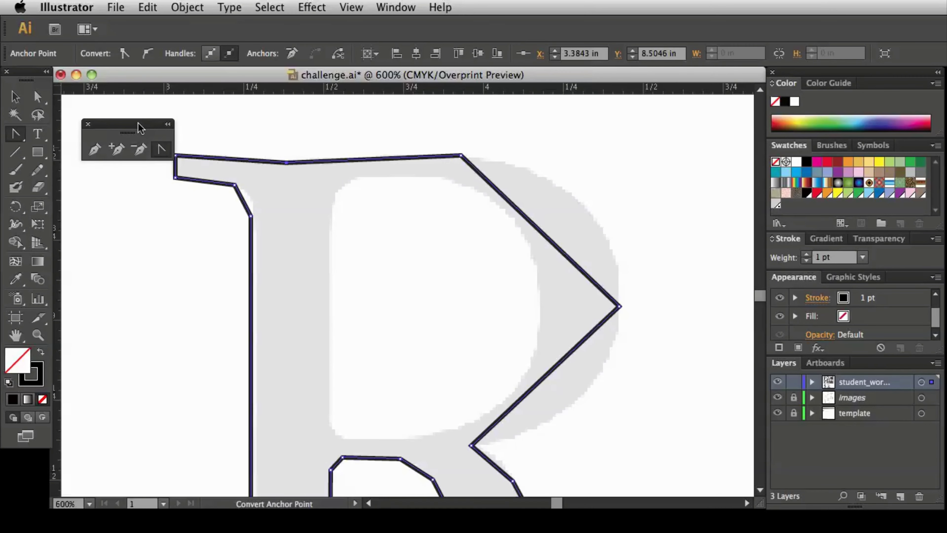
pyautogui.moveTo(138, 126); pyautogui.dragTo(123, 99)
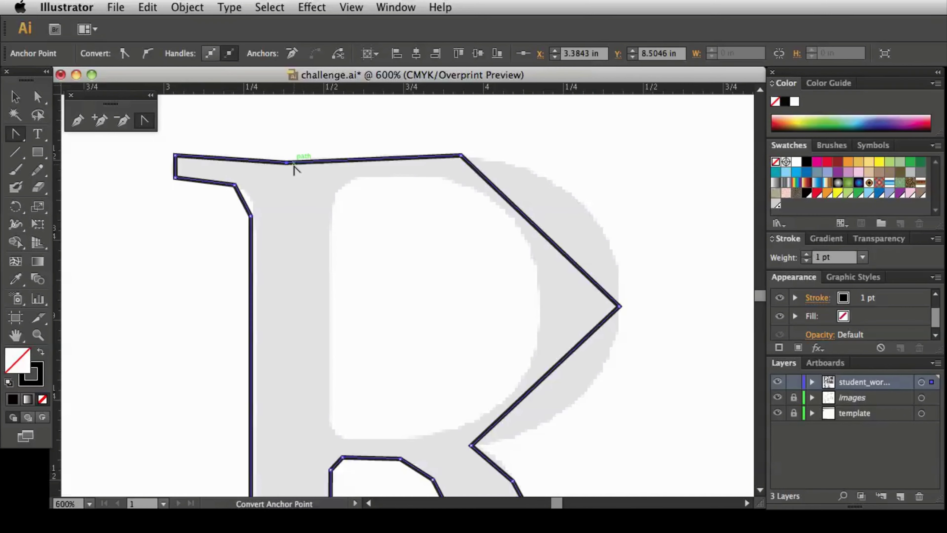
pyautogui.moveTo(286, 164); pyautogui.dragTo(327, 165)
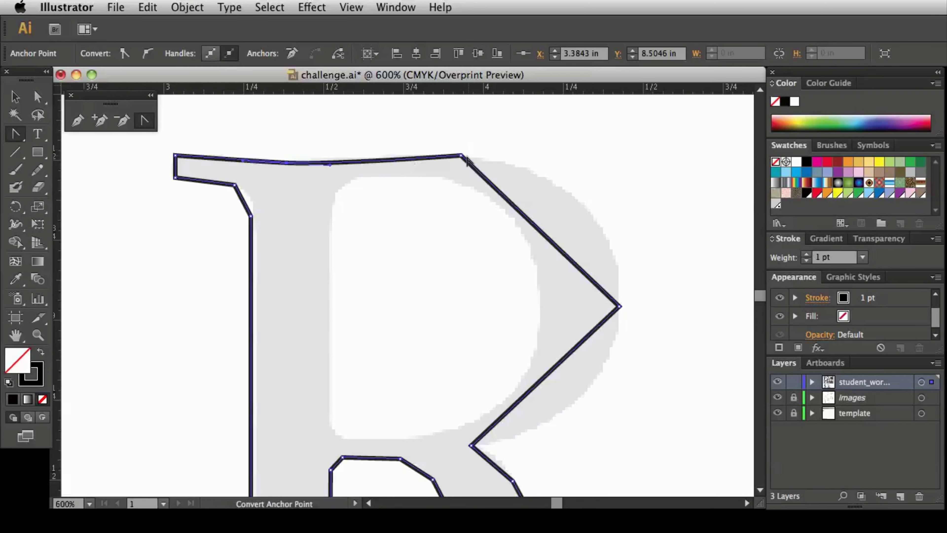
# Convert the bowl's top and rightmost anchors to smooth points, pulling out horizontal and vertical handles to round the outer bowl.
pyautogui.moveTo(461, 156); pyautogui.dragTo(601, 155)
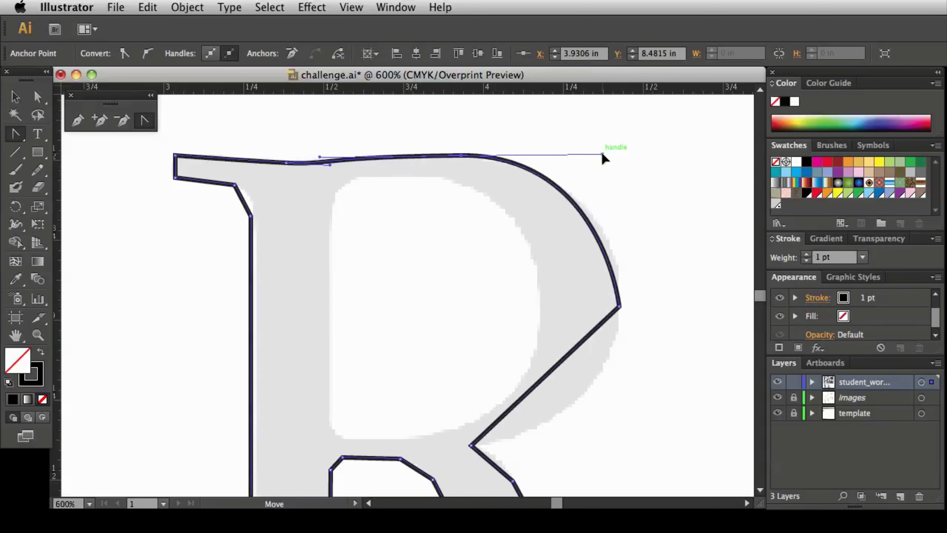
pyautogui.moveTo(613, 308); pyautogui.dragTo(620, 352)
pyautogui.moveTo(617, 385); pyautogui.dragTo(619, 422)
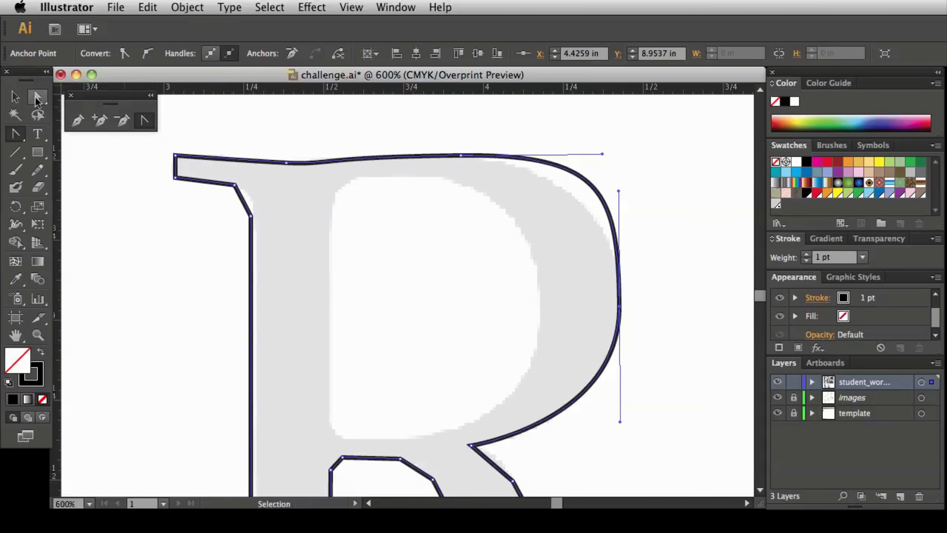
# Fit the upper bowl curve to the template by shortening its two handles and shifting the bowl's top anchor slightly left.
pyautogui.press('a')
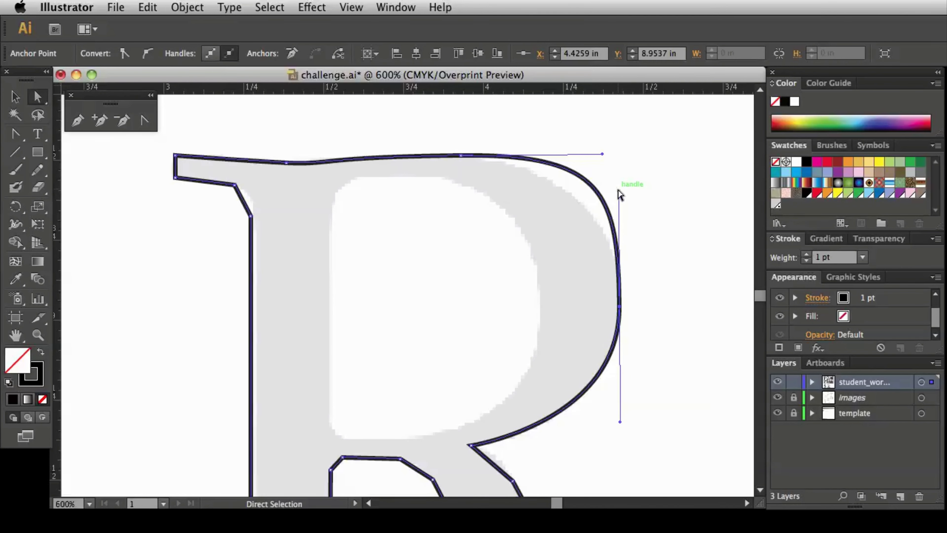
pyautogui.moveTo(619, 193); pyautogui.dragTo(612, 241)
pyautogui.moveTo(601, 154); pyautogui.dragTo(586, 157)
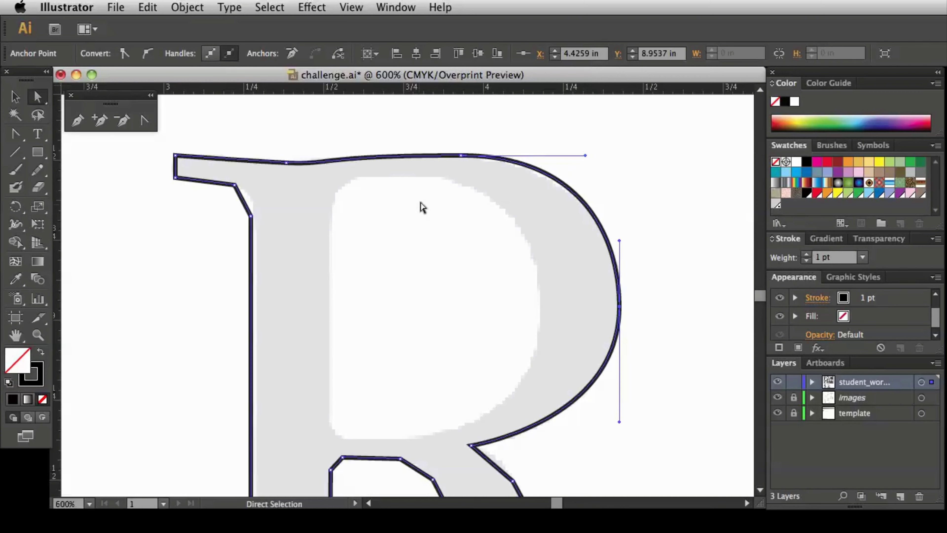
pyautogui.moveTo(460, 156)
pyautogui.mouseDown()
pyautogui.moveTo(417, 156)
pyautogui.moveTo(491, 156)
pyautogui.moveTo(450, 156)
pyautogui.mouseUp()
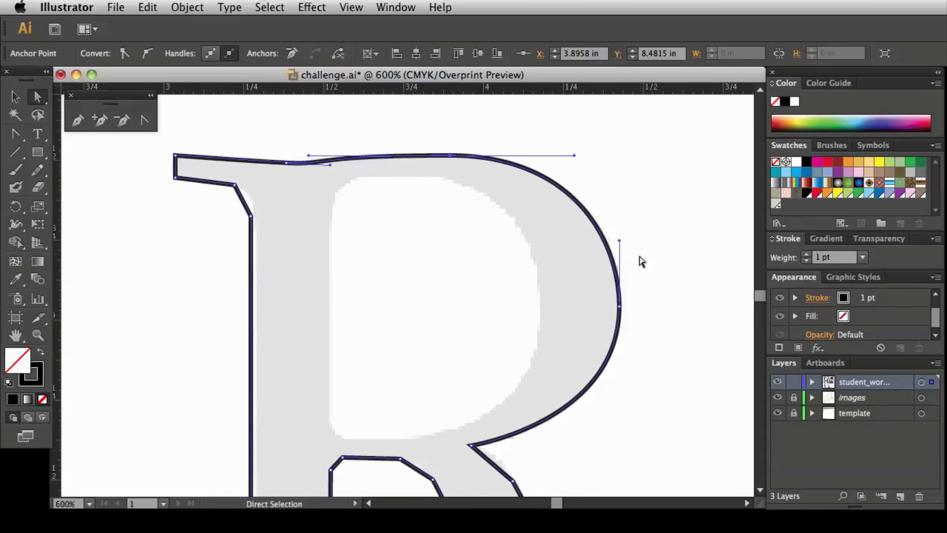
# Lengthen the rightmost bowl anchor's upper handle and convert the bowl-leg notch anchor, aligning its bowl-side handle with the lower bowl curve.
pyautogui.moveTo(620, 242); pyautogui.dragTo(620, 230)
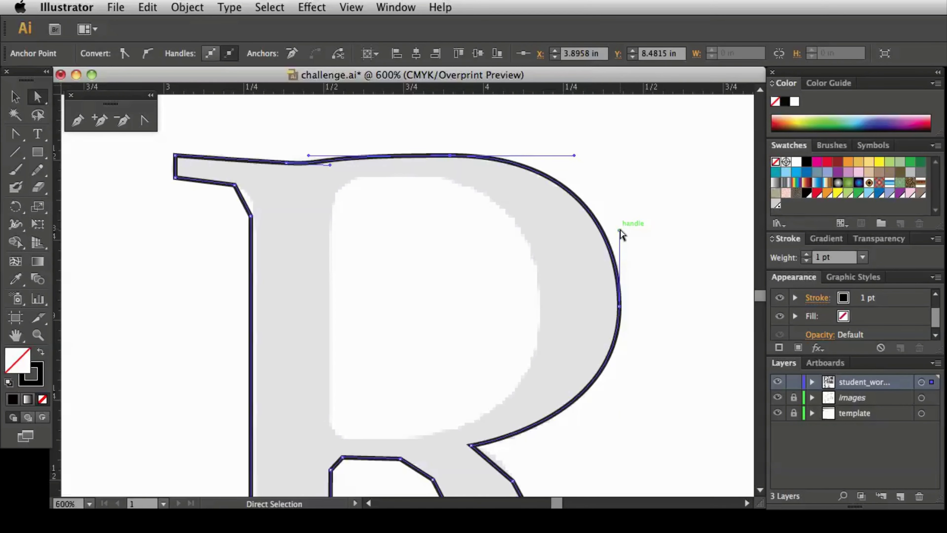
pyautogui.moveTo(679, 442); pyautogui.dragTo(669, 322)
pyautogui.click(462, 323)
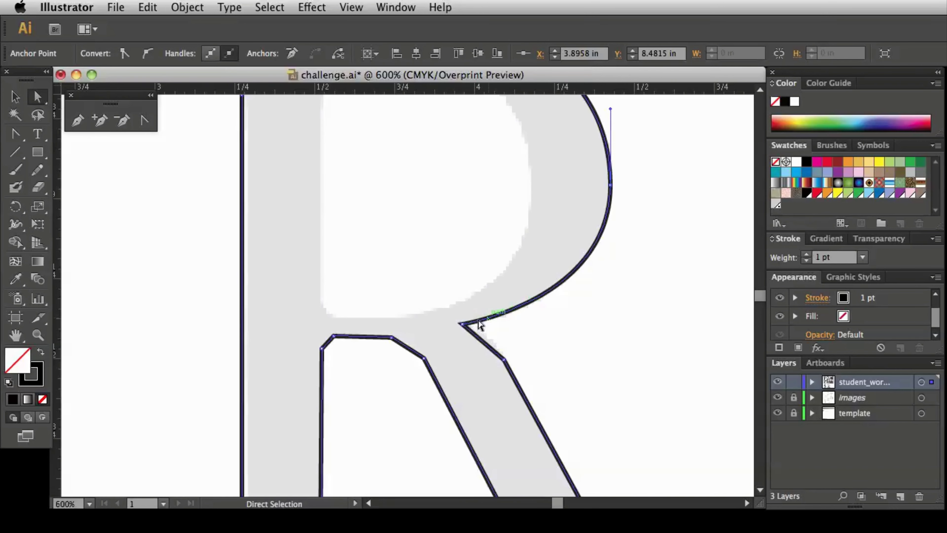
pyautogui.click(462, 324)
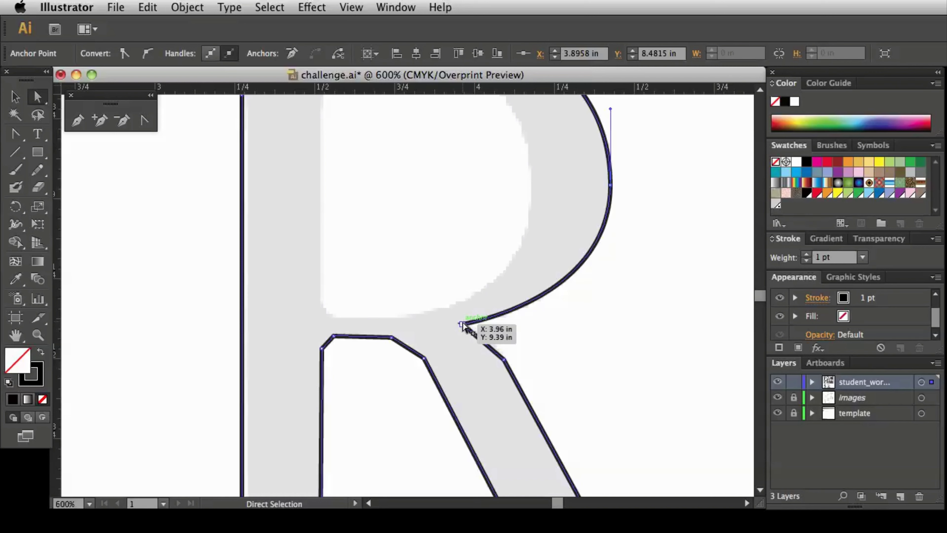
pyautogui.click(144, 120)
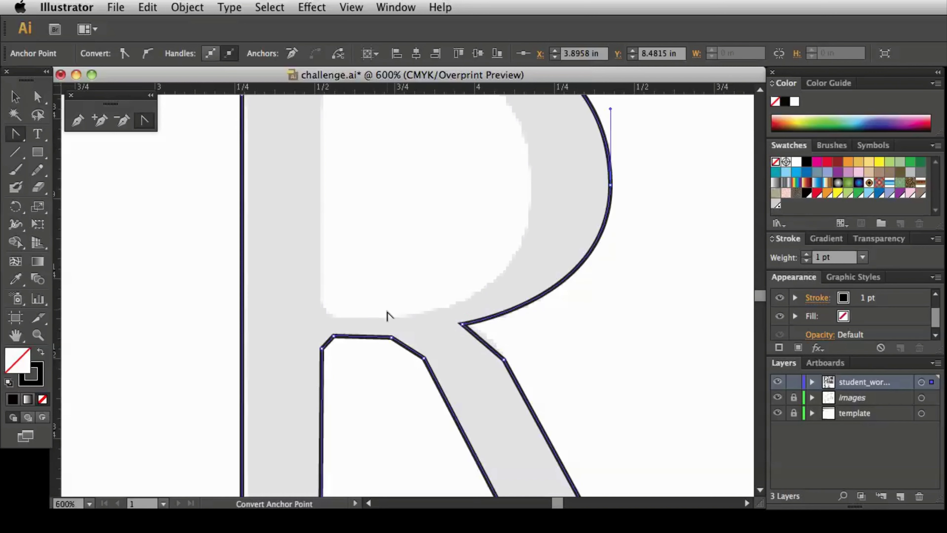
pyautogui.moveTo(461, 323); pyautogui.dragTo(458, 344)
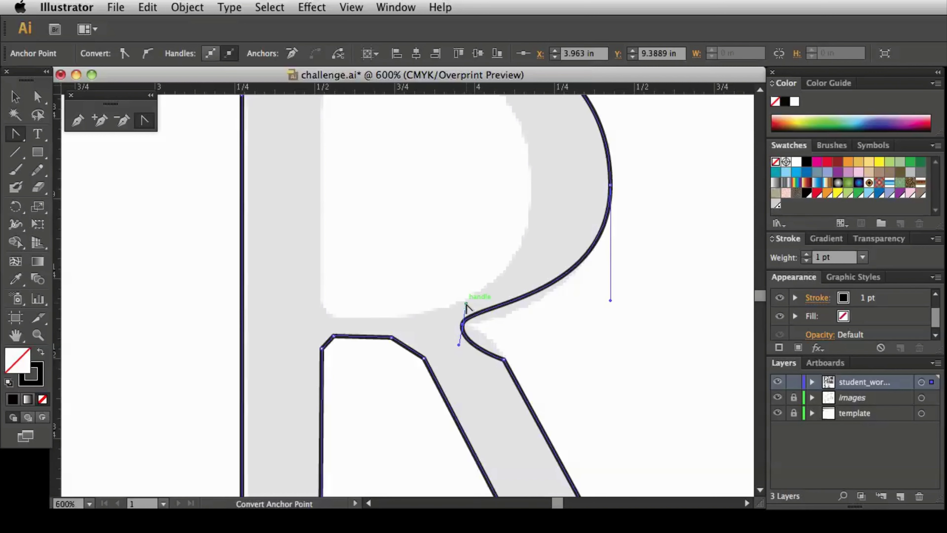
pyautogui.moveTo(466, 303); pyautogui.dragTo(489, 318)
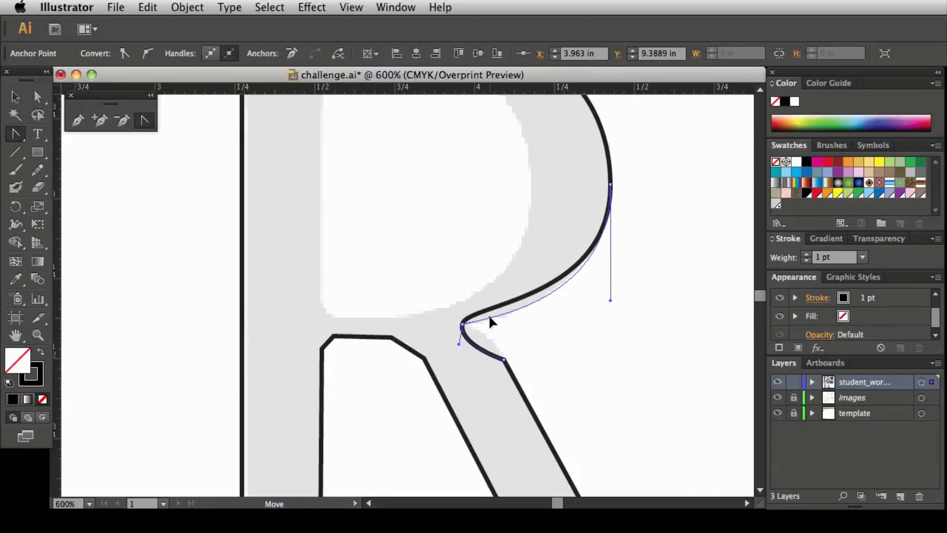
pyautogui.moveTo(490, 320); pyautogui.dragTo(490, 321)
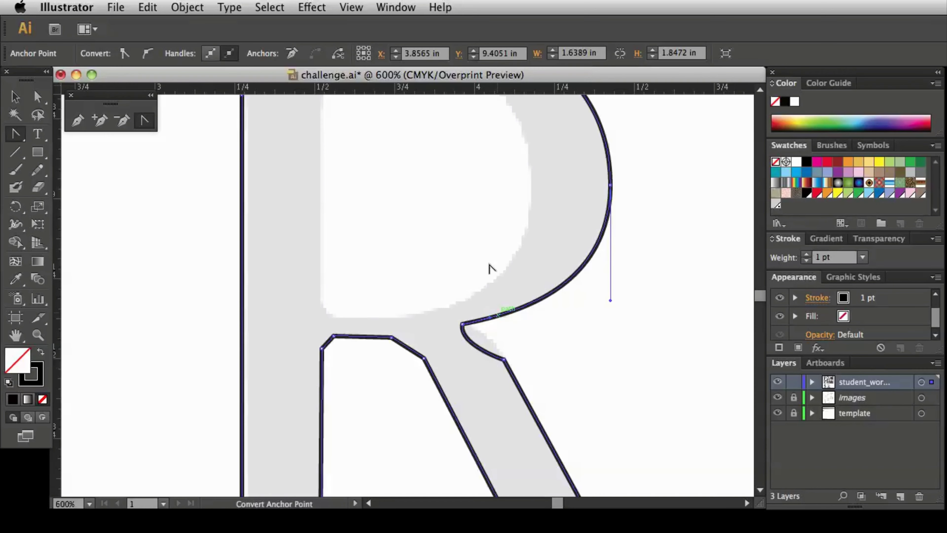
# Swing the notch anchor's leg-side handle outward so the short segment into the leg's outer edge follows the template curve.
pyautogui.press('a')
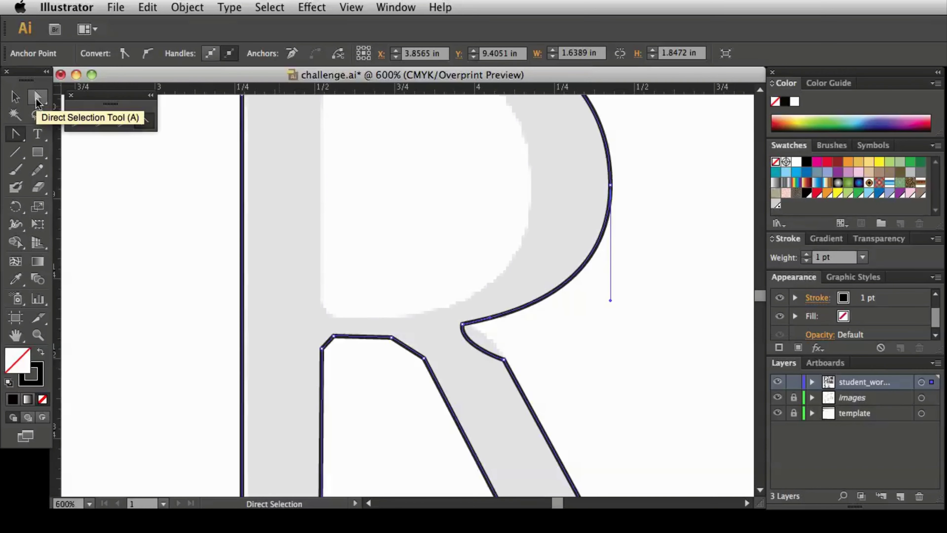
pyautogui.click(463, 324)
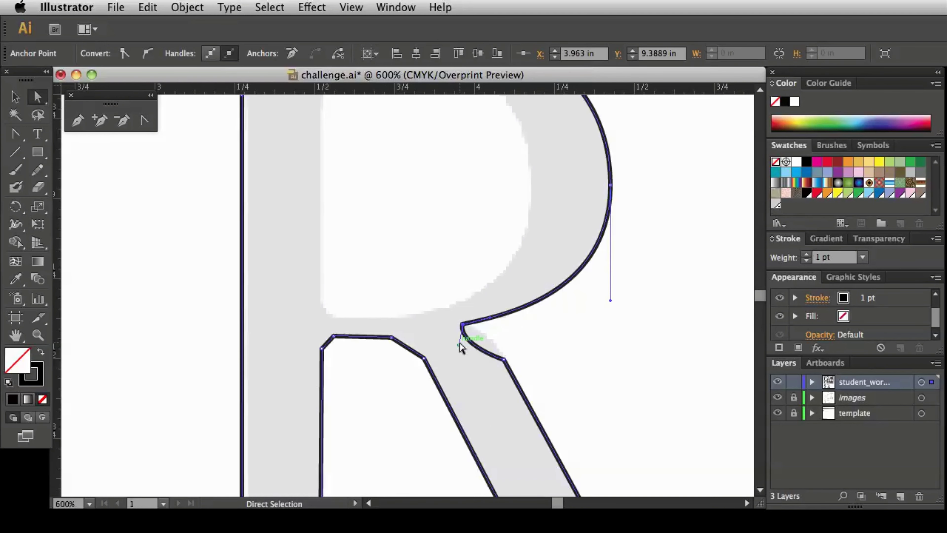
pyautogui.press('z')
pyautogui.click(483, 352)
pyautogui.click(481, 359)
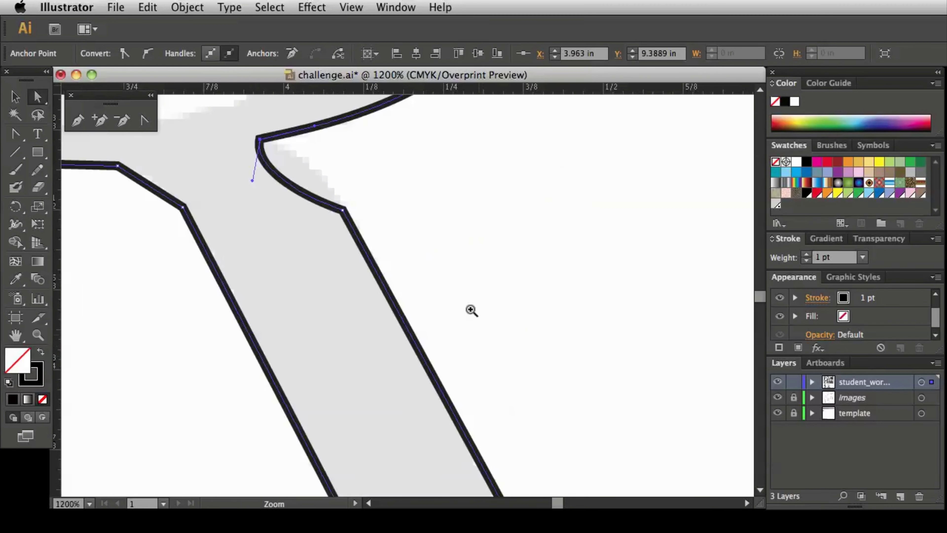
pyautogui.scroll(3, 471, 310)
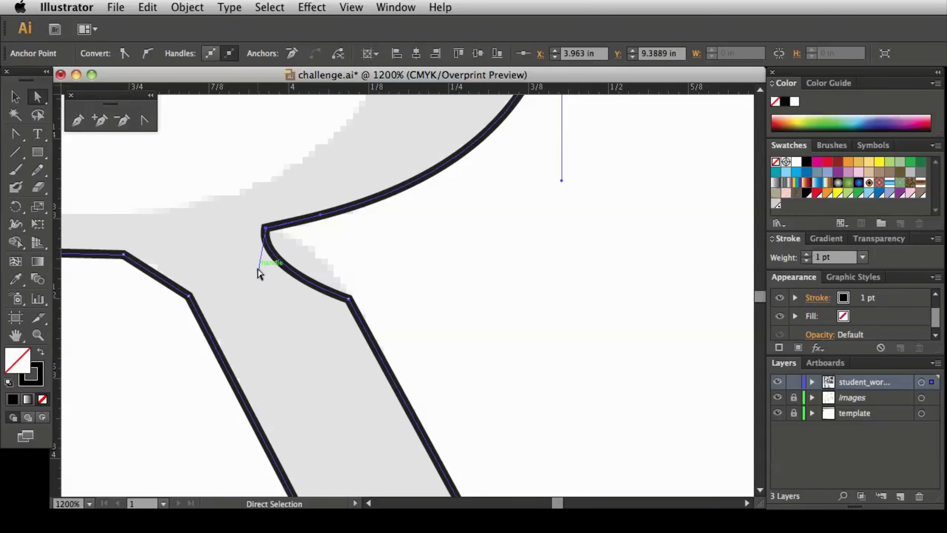
pyautogui.moveTo(258, 269); pyautogui.dragTo(329, 251)
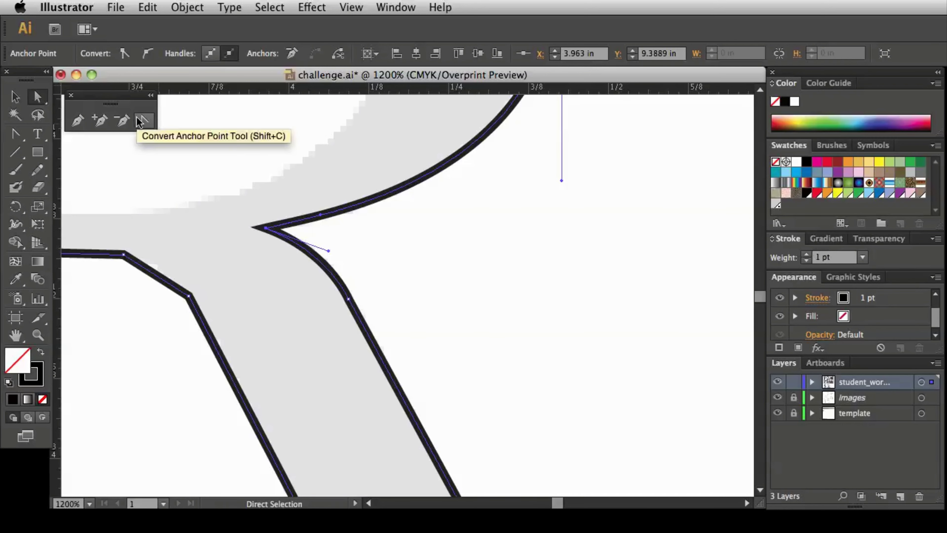
# Convert the upper anchor on the leg's outer edge to a smooth point with handles running along the leg.
pyautogui.click(145, 120)
pyautogui.click(348, 300)
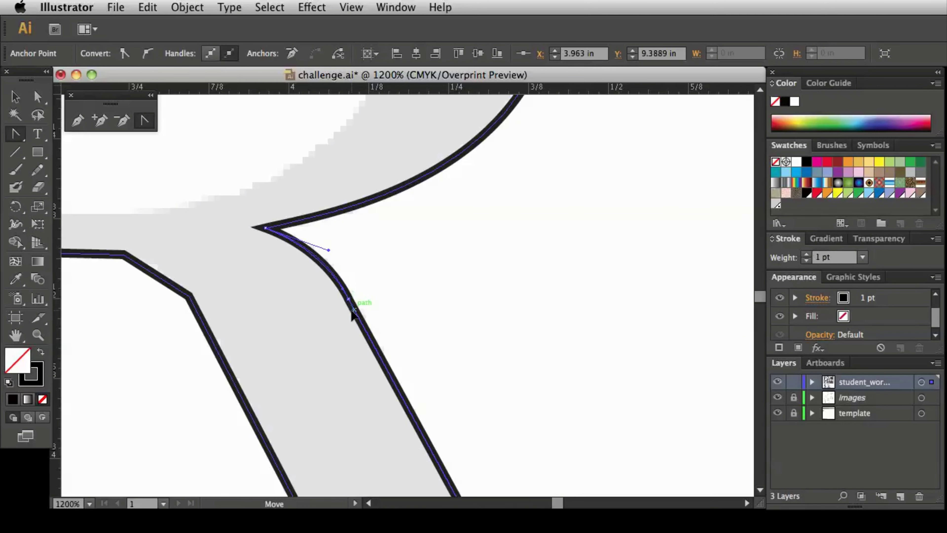
pyautogui.moveTo(354, 317); pyautogui.dragTo(368, 334)
# Convert the leg foot's anchors to smooth points, rounding its outer curve, upper tip corner and lower-left corner.
pyautogui.press('space')
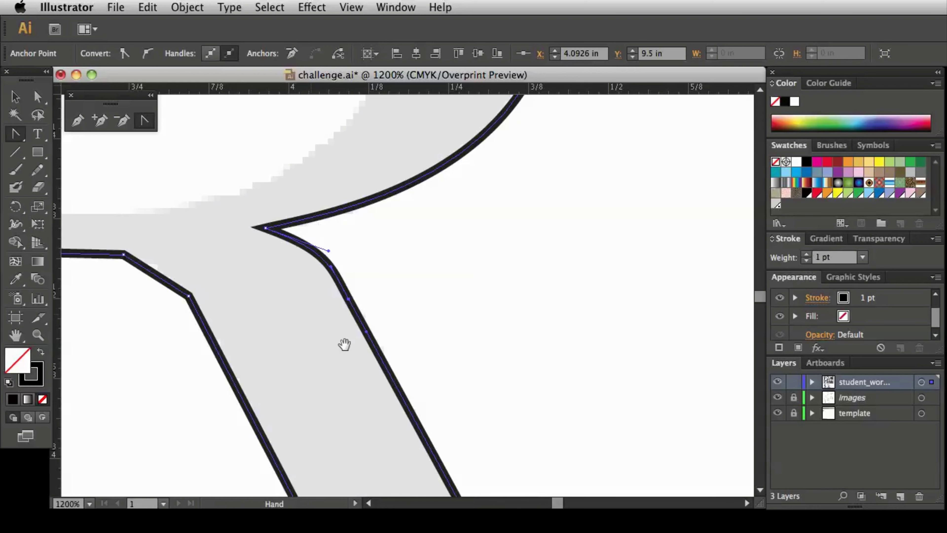
pyautogui.scroll(-10, 344, 344)
pyautogui.hscroll(3, 502, 196)
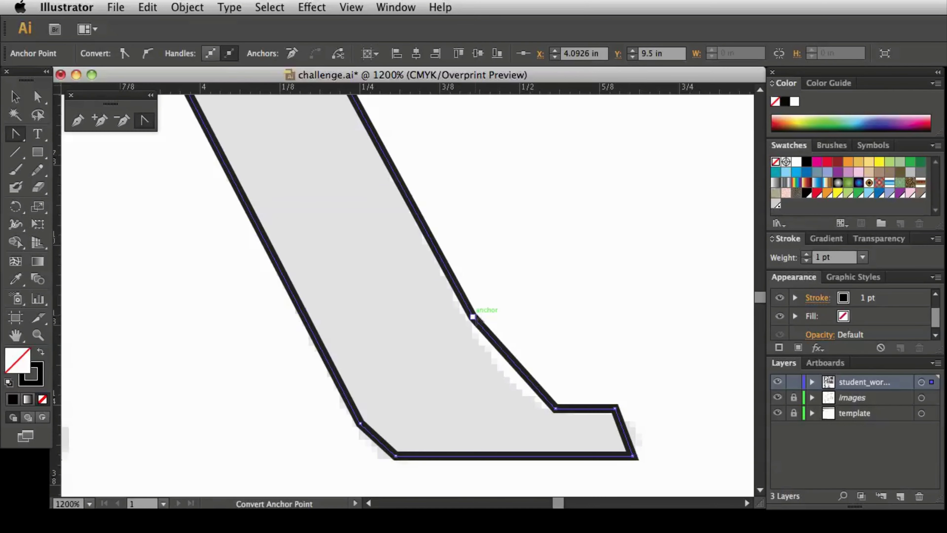
pyautogui.moveTo(473, 317); pyautogui.dragTo(495, 354)
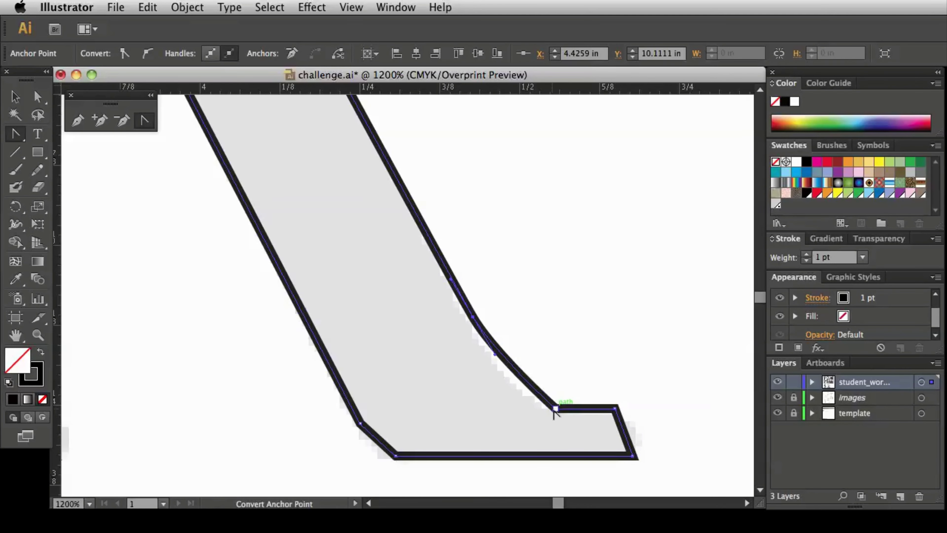
pyautogui.moveTo(555, 408); pyautogui.dragTo(638, 408)
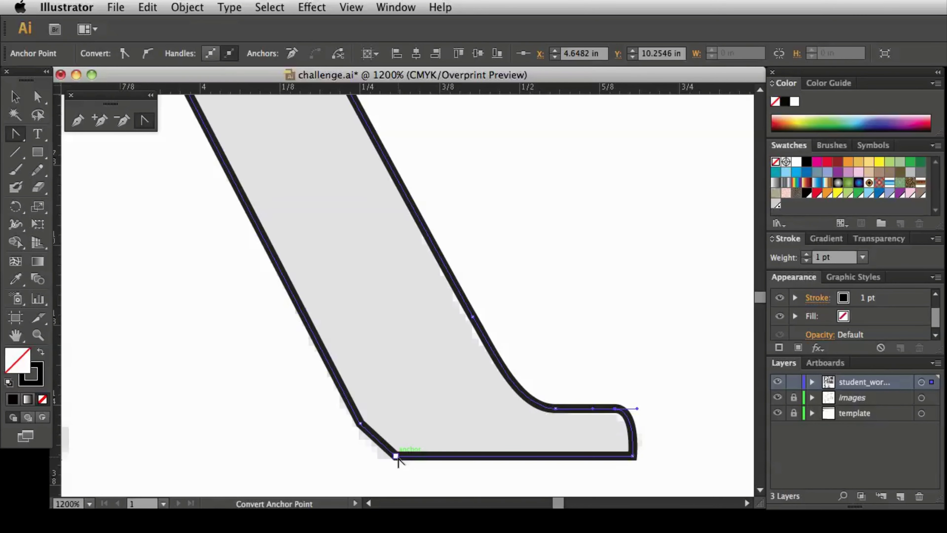
pyautogui.moveTo(395, 456); pyautogui.dragTo(374, 455)
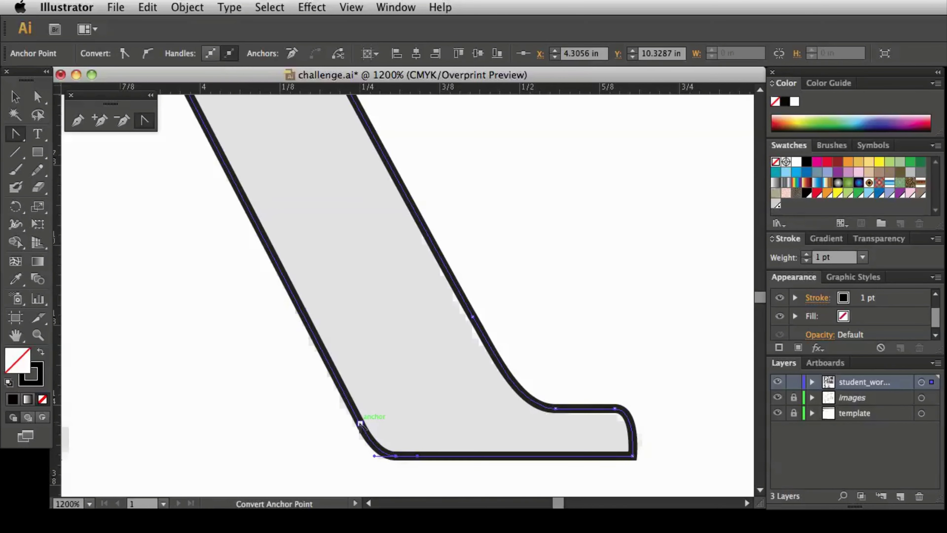
pyautogui.moveTo(360, 424); pyautogui.dragTo(344, 390)
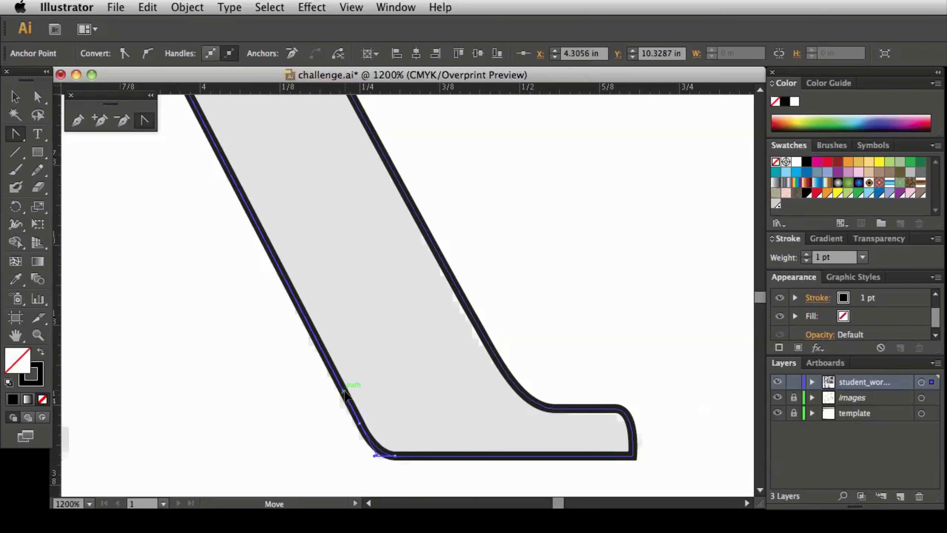
# Round the upper-right corner of the opening between stem and leg by converting its two anchors to smooth points.
pyautogui.press('space')
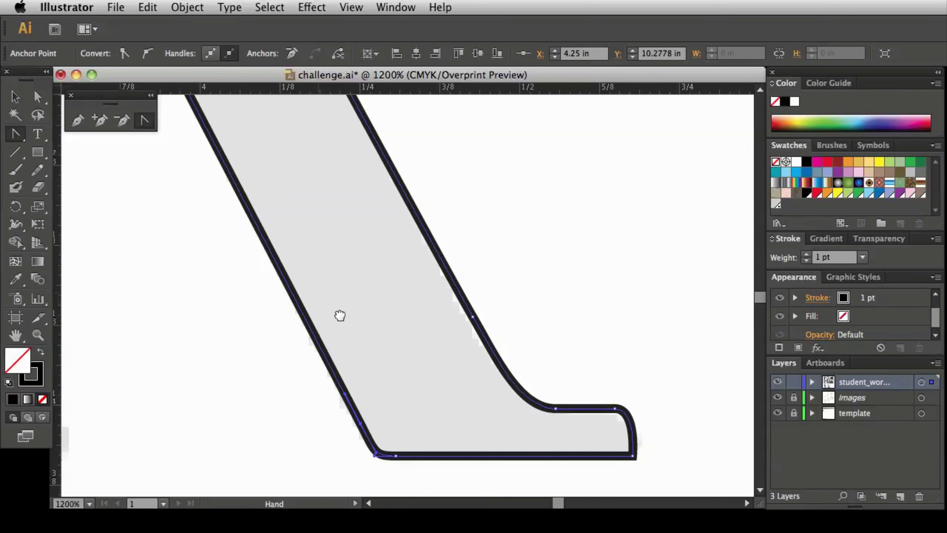
pyautogui.moveTo(338, 315); pyautogui.dragTo(431, 394)
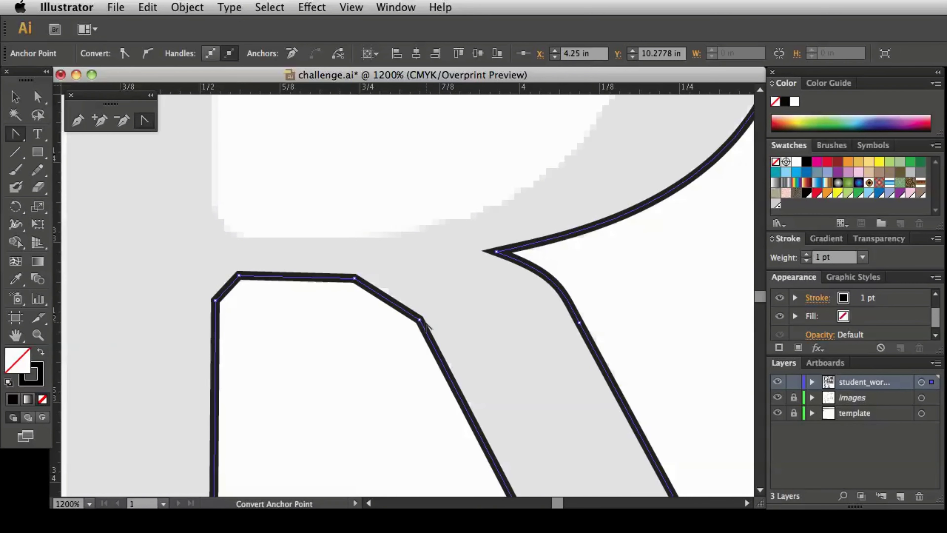
pyautogui.moveTo(419, 321)
pyautogui.mouseDown()
pyautogui.moveTo(401, 348)
pyautogui.moveTo(383, 323)
pyautogui.moveTo(389, 315)
pyautogui.moveTo(412, 318)
pyautogui.moveTo(370, 327)
pyautogui.moveTo(377, 320)
pyautogui.moveTo(368, 333)
pyautogui.moveTo(377, 295)
pyautogui.moveTo(393, 279)
pyautogui.moveTo(404, 291)
pyautogui.mouseUp()
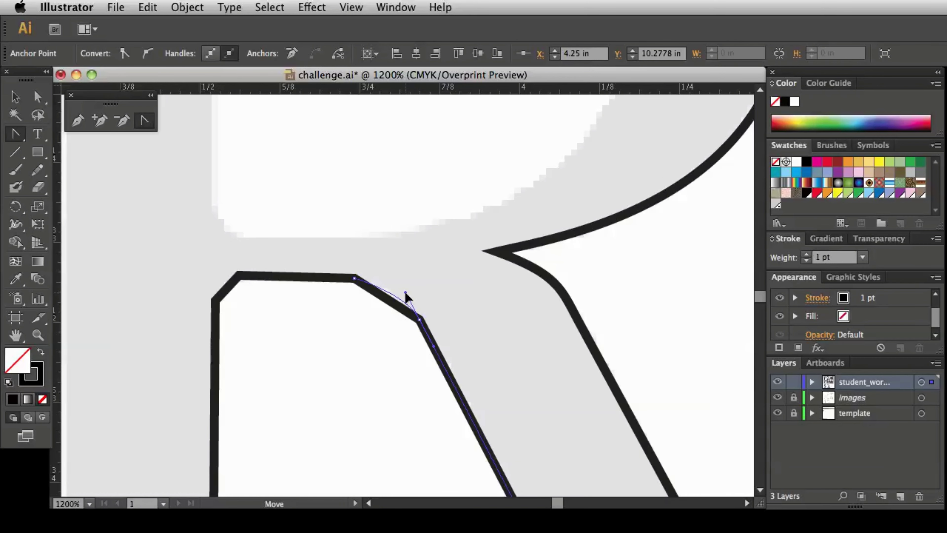
pyautogui.moveTo(406, 298); pyautogui.dragTo(406, 296)
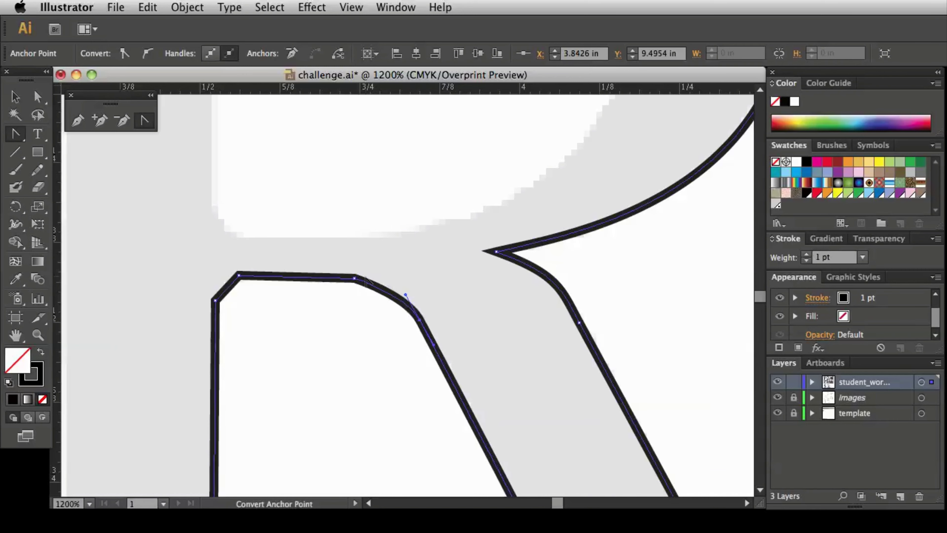
pyautogui.moveTo(353, 278); pyautogui.dragTo(324, 278)
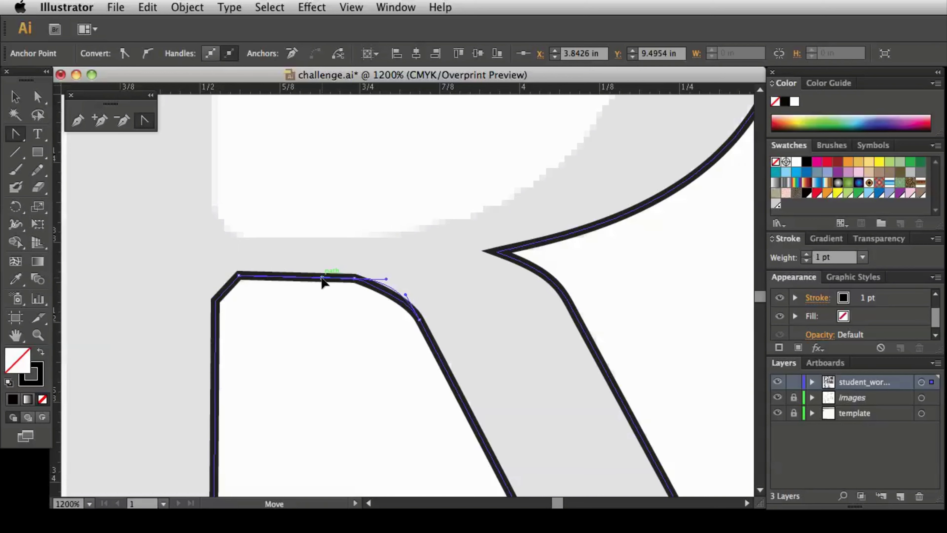
pyautogui.moveTo(323, 277); pyautogui.dragTo(329, 279)
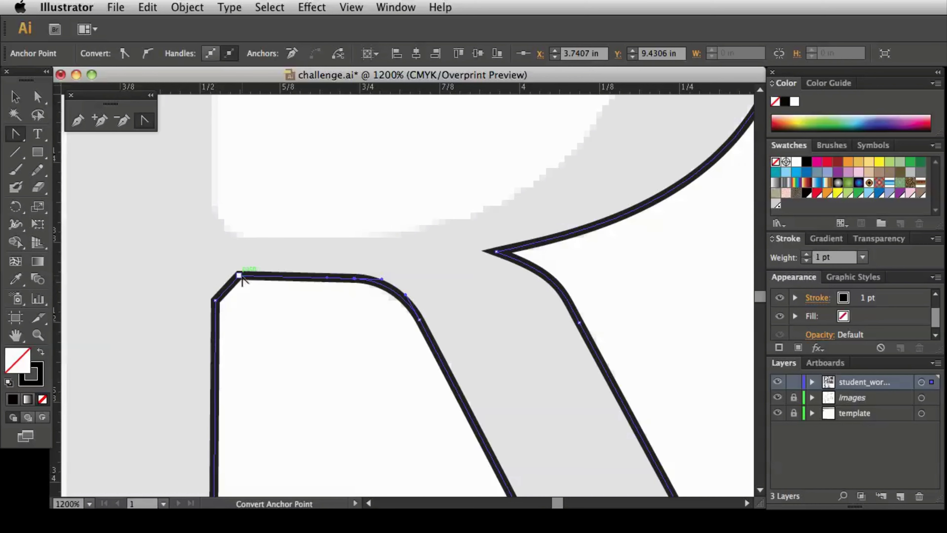
# Round the upper-left corner of the opening between stem and leg by converting its two anchors to smooth points.
pyautogui.moveTo(239, 275)
pyautogui.mouseDown()
pyautogui.moveTo(258, 271)
pyautogui.moveTo(238, 257)
pyautogui.moveTo(225, 275)
pyautogui.mouseUp()
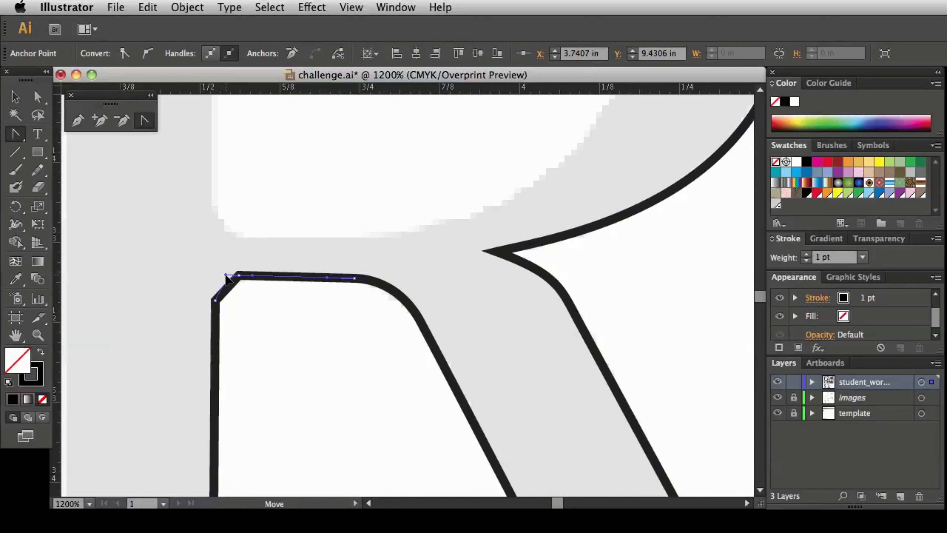
pyautogui.moveTo(225, 276)
pyautogui.mouseDown()
pyautogui.moveTo(220, 316)
pyautogui.moveTo(270, 324)
pyautogui.moveTo(214, 346)
pyautogui.moveTo(216, 325)
pyautogui.mouseUp()
pyautogui.click(215, 300)
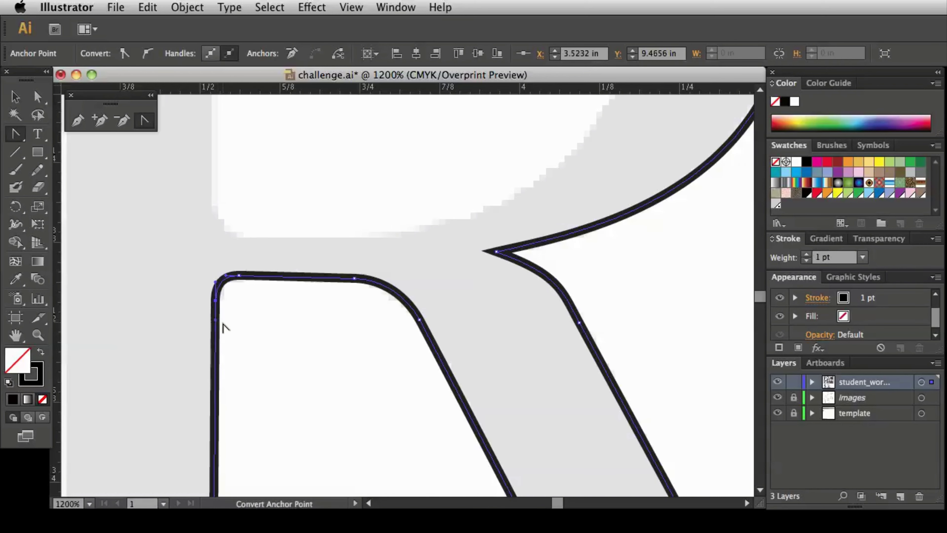
# Convert the two anchors where the stem's right edge meets the bottom serif, with vertical and serif-aligned handles forming the curve.
pyautogui.scroll(-5, 310, 376)
pyautogui.scroll(-6, 309, 376)
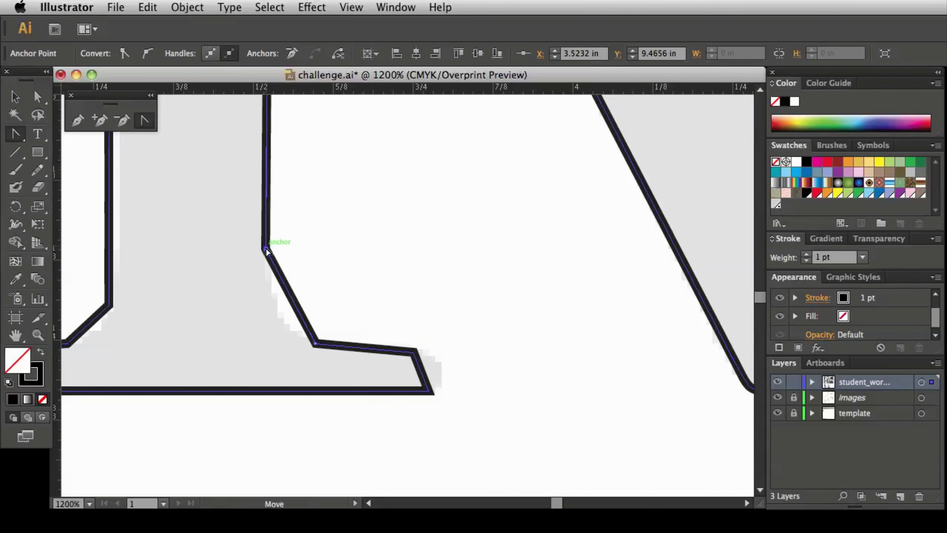
pyautogui.moveTo(265, 249); pyautogui.dragTo(291, 279)
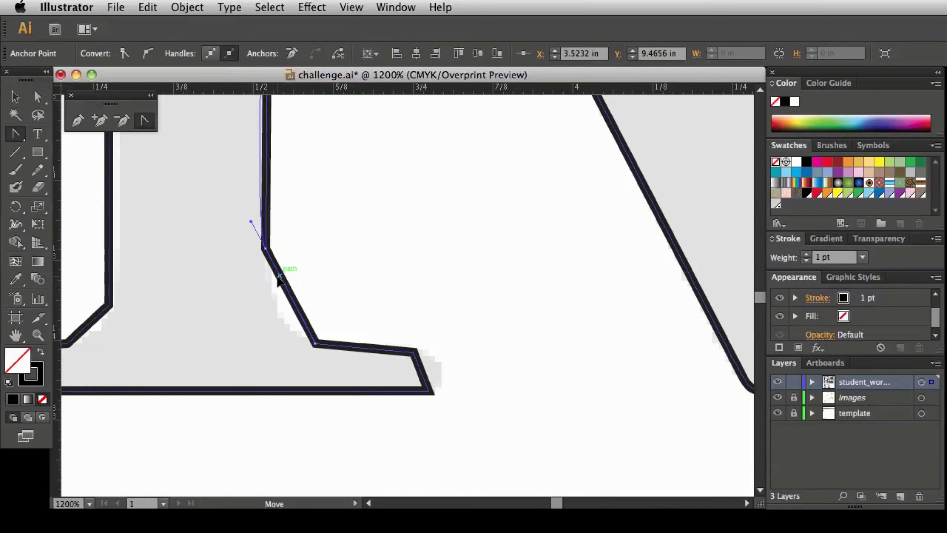
pyautogui.moveTo(257, 282)
pyautogui.mouseDown()
pyautogui.moveTo(268, 282)
pyautogui.moveTo(264, 304)
pyautogui.mouseUp()
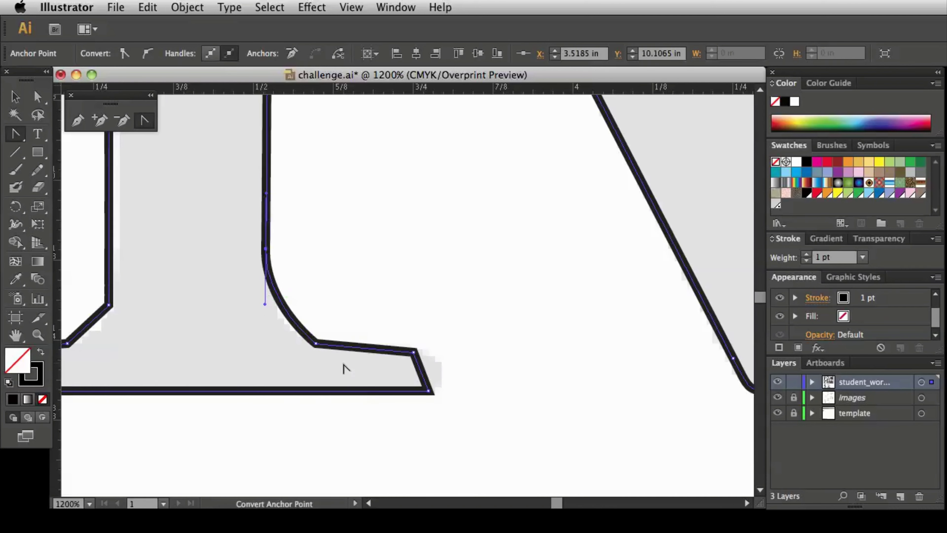
pyautogui.moveTo(316, 343)
pyautogui.mouseDown()
pyautogui.moveTo(354, 348)
pyautogui.moveTo(344, 347)
pyautogui.mouseUp()
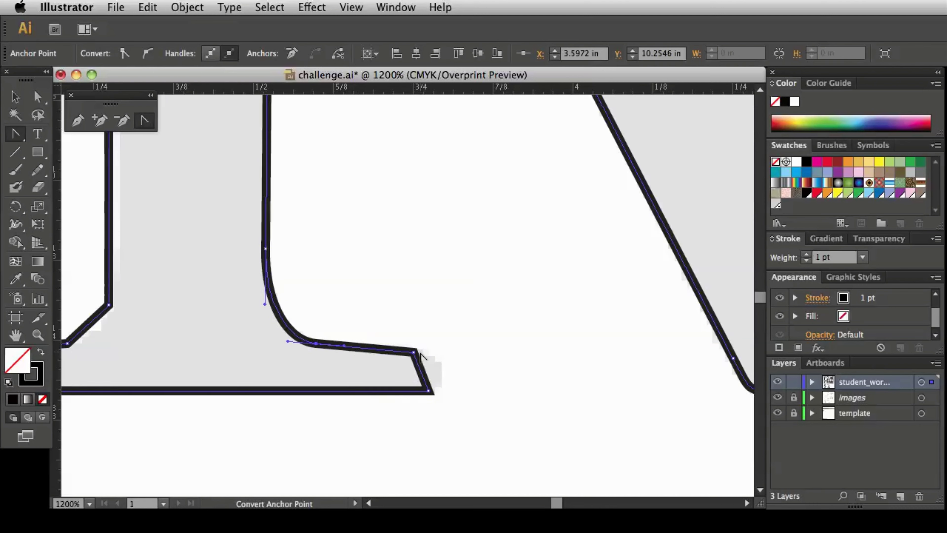
# Round the right tip of the stem's bottom serif by converting its upper and lower corner anchors to smooth points.
pyautogui.moveTo(413, 353); pyautogui.dragTo(430, 357)
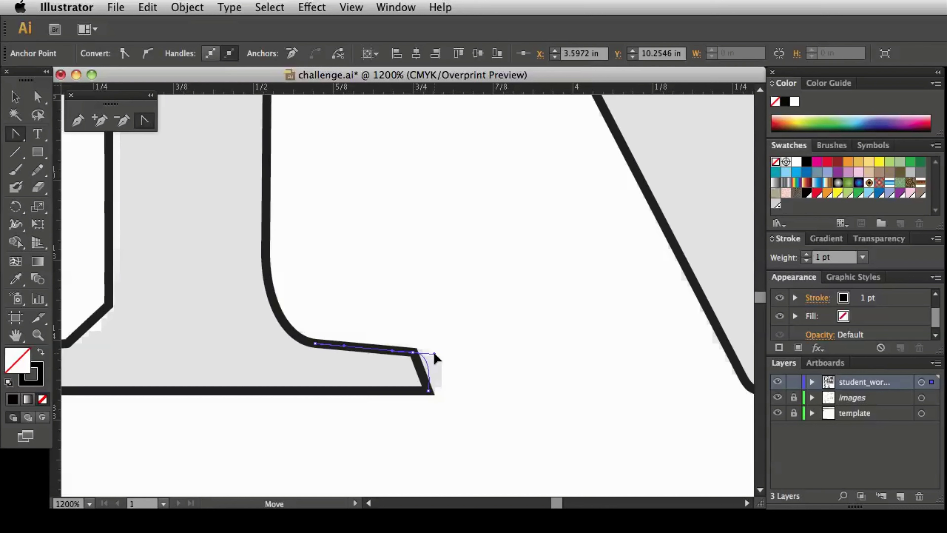
pyautogui.moveTo(434, 354); pyautogui.dragTo(434, 354)
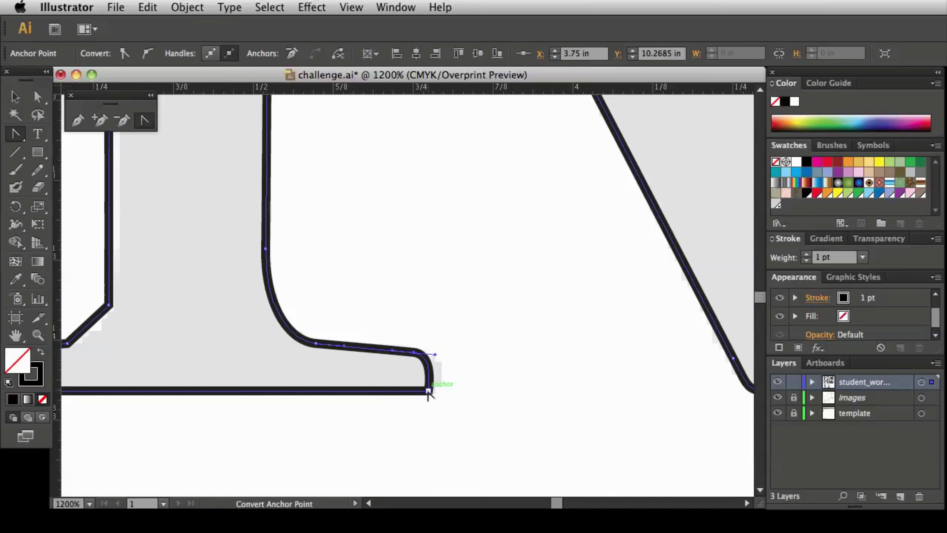
pyautogui.moveTo(428, 391)
pyautogui.mouseDown()
pyautogui.moveTo(413, 393)
pyautogui.moveTo(409, 423)
pyautogui.moveTo(371, 396)
pyautogui.moveTo(415, 392)
pyautogui.mouseUp()
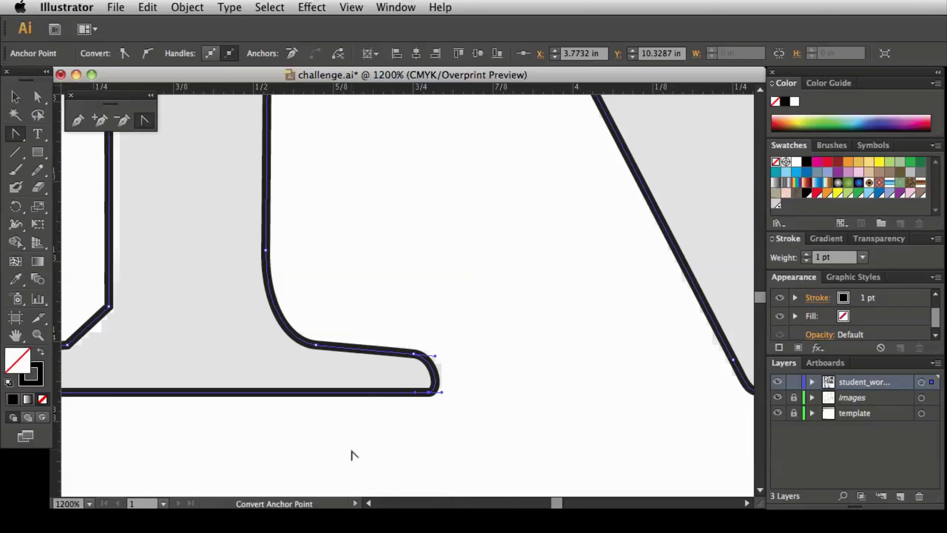
pyautogui.moveTo(274, 427); pyautogui.dragTo(328, 440)
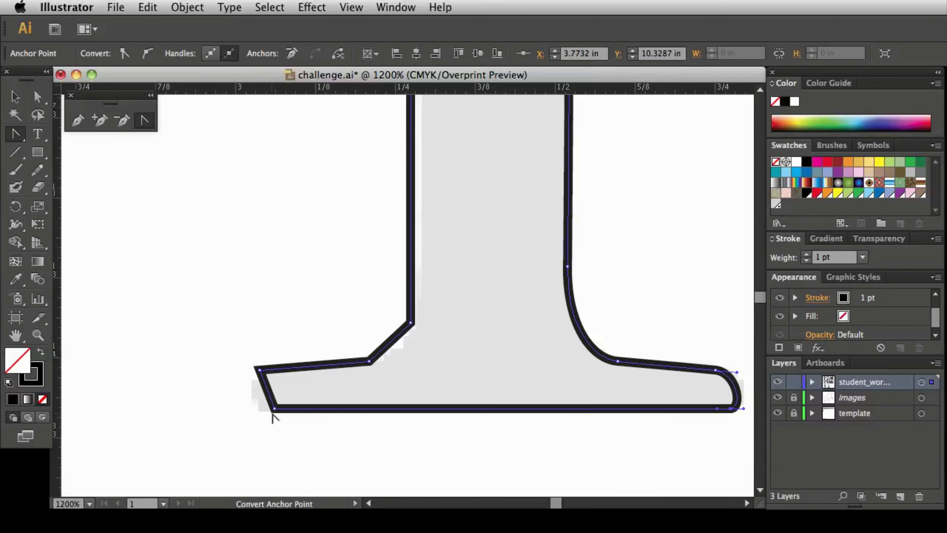
# Convert the remaining four anchors of the stem's bottom serif to smooth points, rounding its left tip and its junction with the stem.
pyautogui.moveTo(274, 408); pyautogui.dragTo(249, 408)
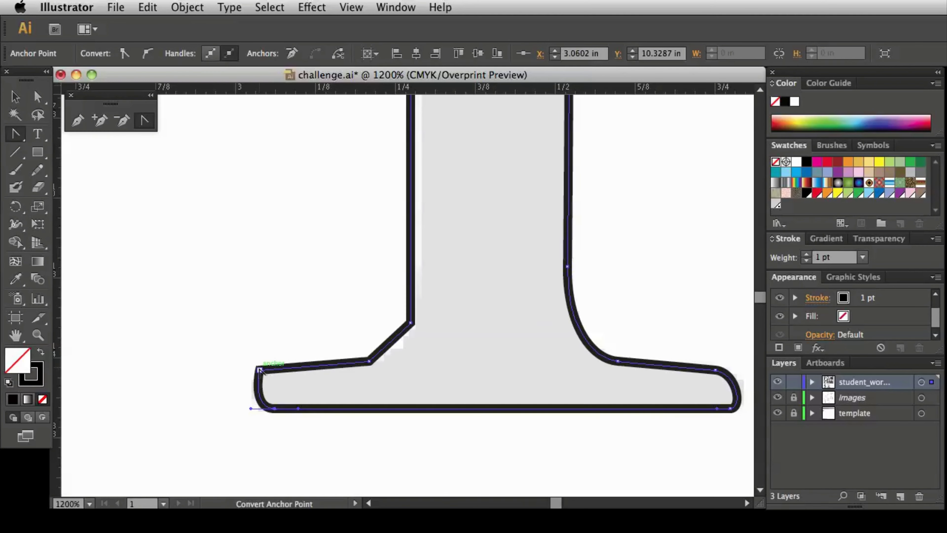
pyautogui.moveTo(260, 371)
pyautogui.mouseDown()
pyautogui.moveTo(287, 369)
pyautogui.moveTo(275, 372)
pyautogui.mouseUp()
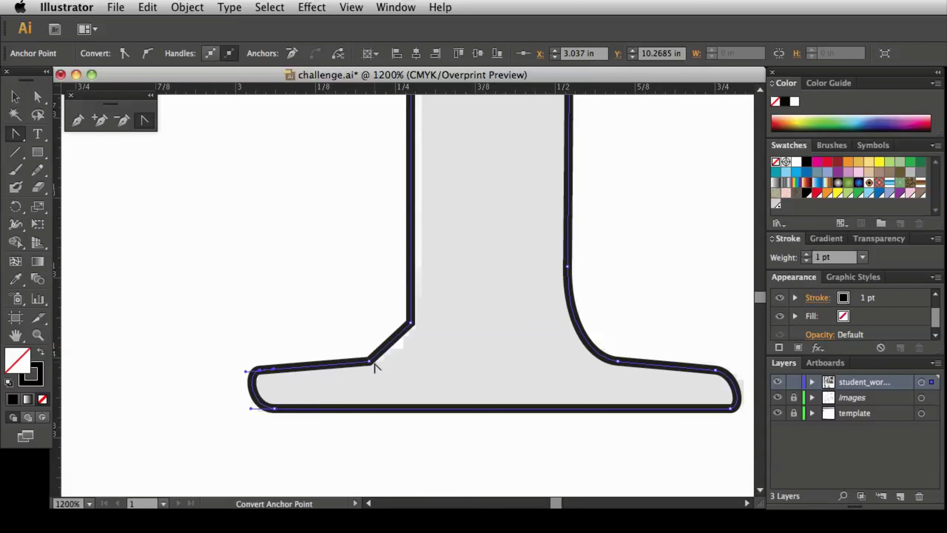
pyautogui.moveTo(369, 361); pyautogui.dragTo(395, 358)
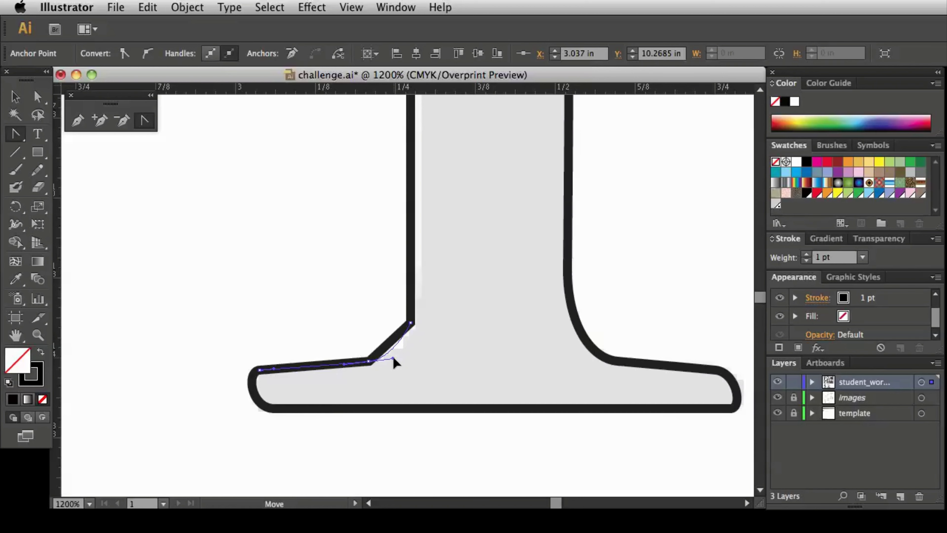
pyautogui.moveTo(393, 359); pyautogui.dragTo(394, 358)
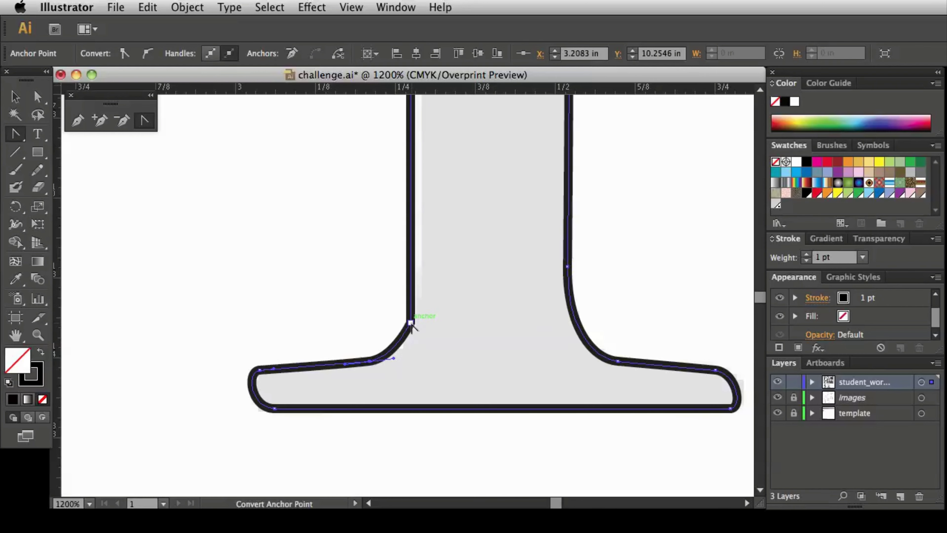
pyautogui.moveTo(411, 322)
pyautogui.mouseDown()
pyautogui.moveTo(411, 344)
pyautogui.moveTo(422, 342)
pyautogui.moveTo(442, 293)
pyautogui.moveTo(412, 279)
pyautogui.moveTo(412, 303)
pyautogui.mouseUp()
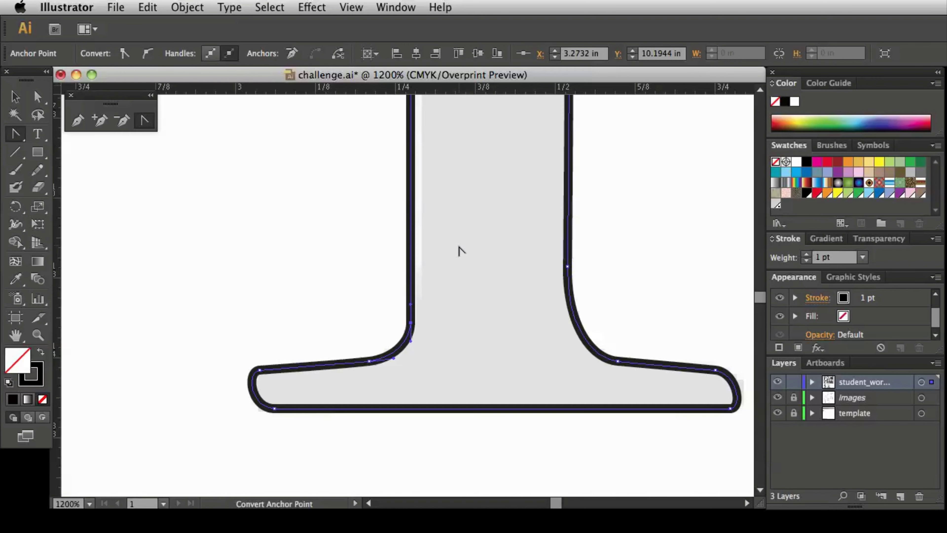
# Nudge the anchor at the upper end of the stem's left edge to the right so it meets the template.
pyautogui.moveTo(461, 200); pyautogui.dragTo(503, 378)
pyautogui.moveTo(504, 278); pyautogui.dragTo(508, 378)
pyautogui.moveTo(509, 224); pyautogui.dragTo(508, 345)
pyautogui.moveTo(508, 300); pyautogui.dragTo(509, 364)
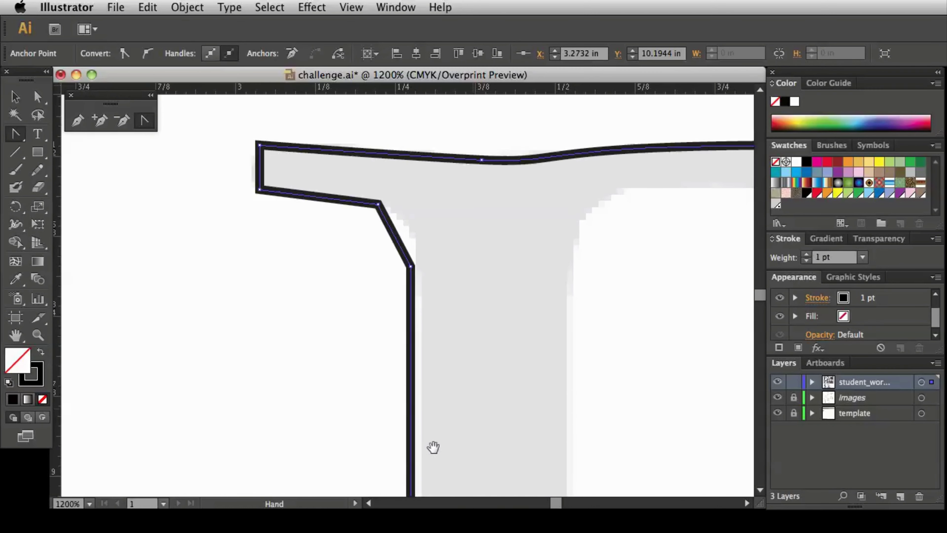
pyautogui.click(37, 96)
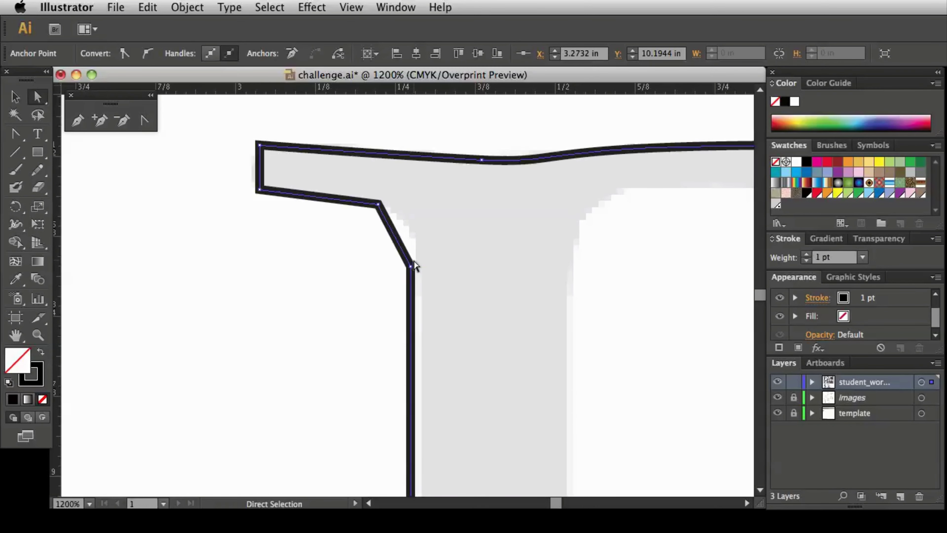
pyautogui.click(411, 267)
pyautogui.press('Right')
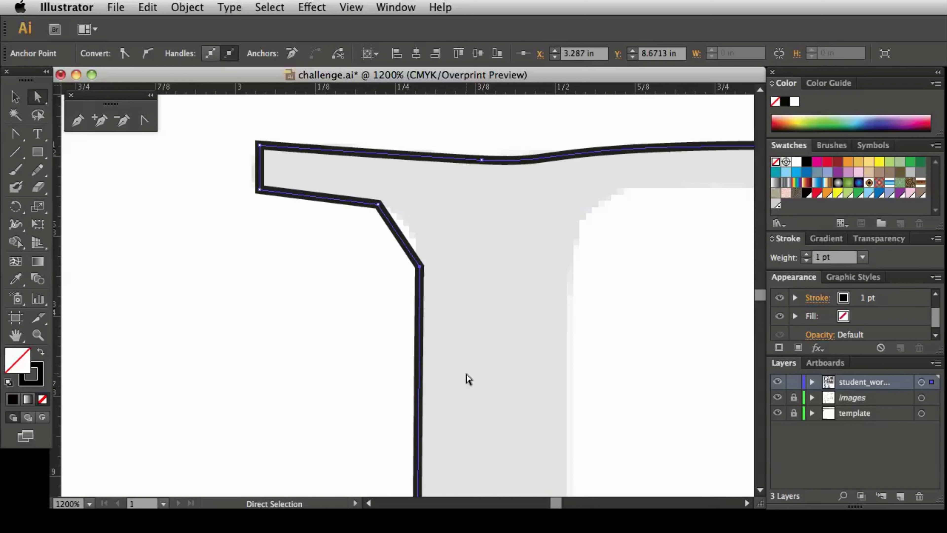
# Convert the two anchors where the stem's left edge meets the top serif to smooth points, forming a curve along the template.
pyautogui.click(144, 120)
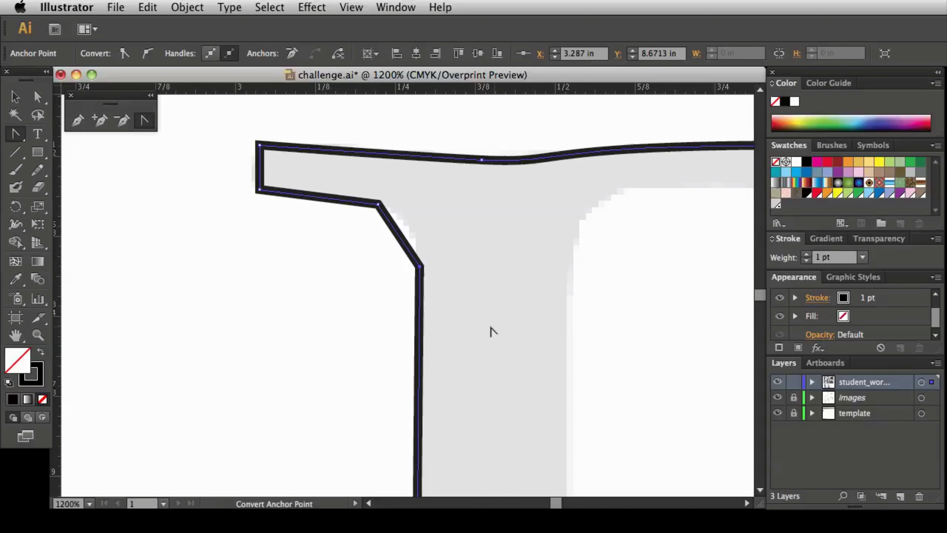
pyautogui.moveTo(419, 266)
pyautogui.mouseDown()
pyautogui.moveTo(422, 298)
pyautogui.moveTo(455, 292)
pyautogui.moveTo(469, 257)
pyautogui.moveTo(413, 227)
pyautogui.moveTo(420, 232)
pyautogui.mouseUp()
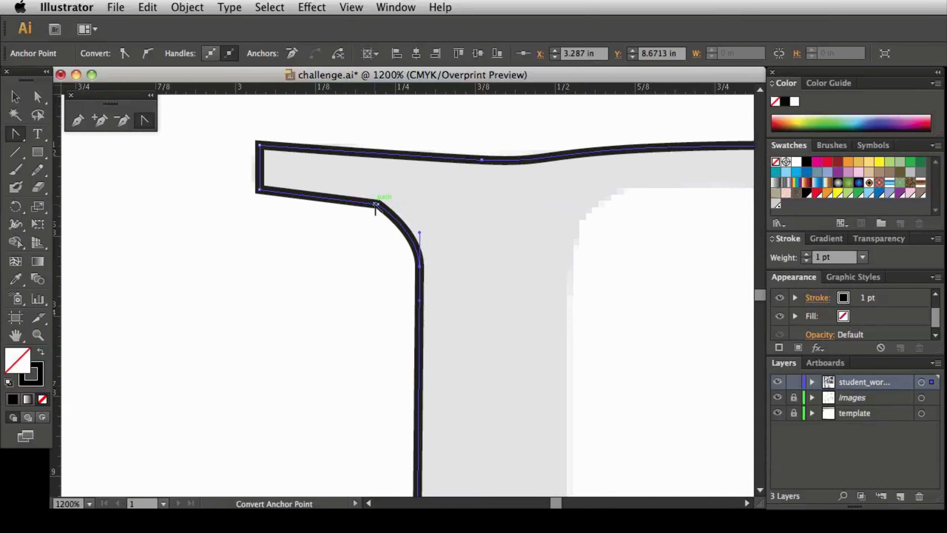
pyautogui.moveTo(375, 205); pyautogui.dragTo(346, 201)
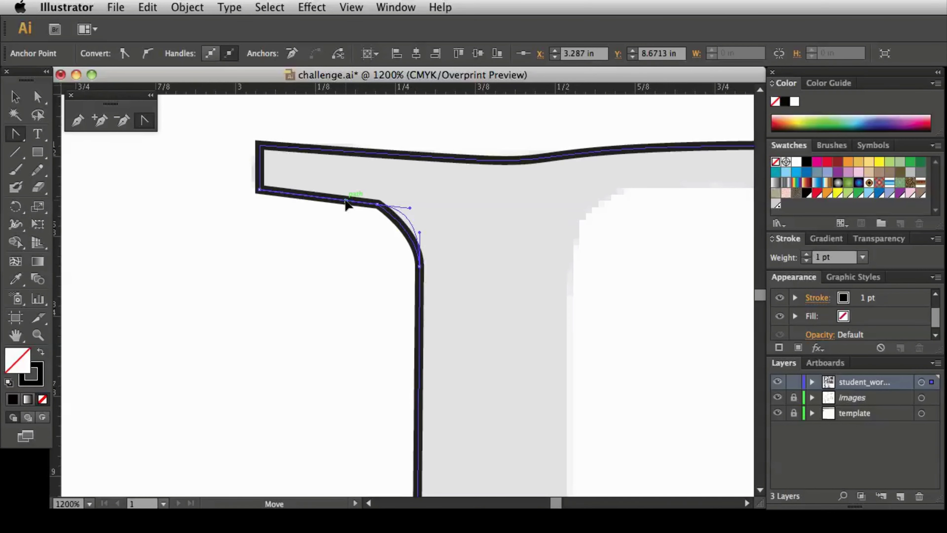
pyautogui.moveTo(345, 200); pyautogui.dragTo(366, 205)
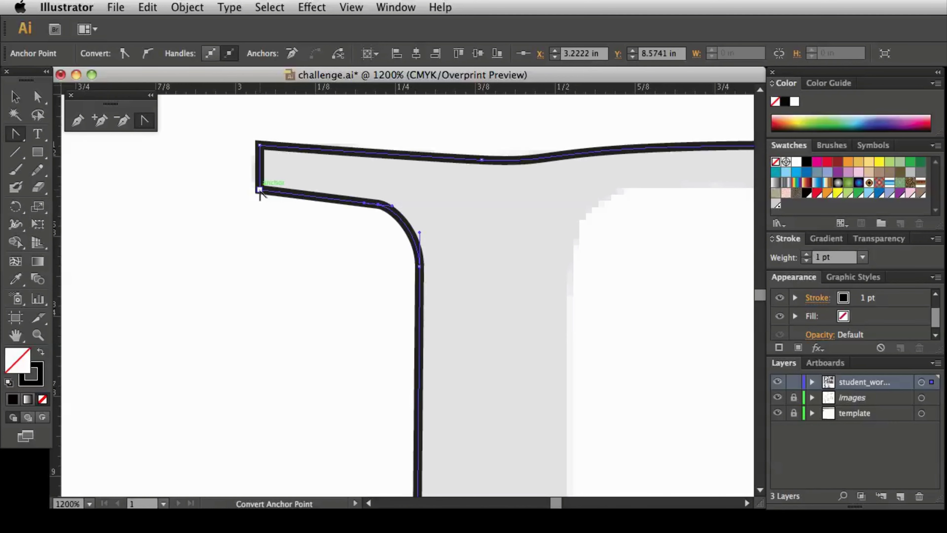
# Round the left tip of the top serif by converting its lower and upper corner anchors to smooth points.
pyautogui.moveTo(260, 191)
pyautogui.mouseDown()
pyautogui.moveTo(266, 201)
pyautogui.moveTo(280, 192)
pyautogui.moveTo(249, 173)
pyautogui.moveTo(234, 186)
pyautogui.moveTo(242, 188)
pyautogui.mouseUp()
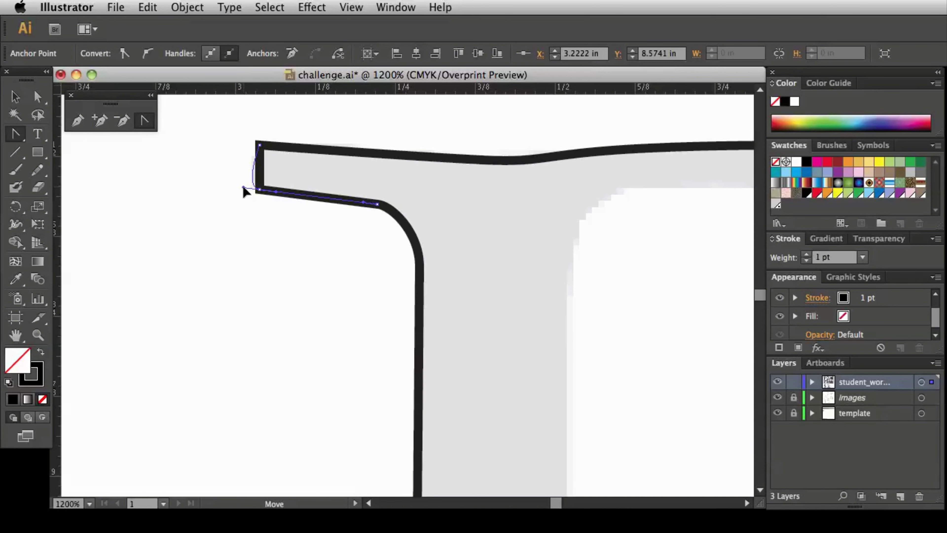
pyautogui.moveTo(242, 187); pyautogui.dragTo(243, 187)
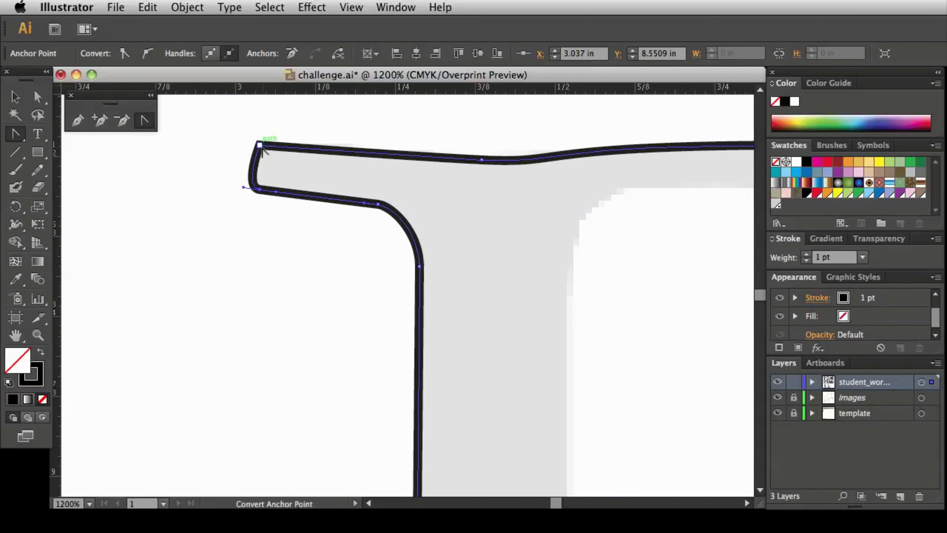
pyautogui.moveTo(260, 144)
pyautogui.mouseDown()
pyautogui.moveTo(309, 149)
pyautogui.moveTo(277, 147)
pyautogui.mouseUp()
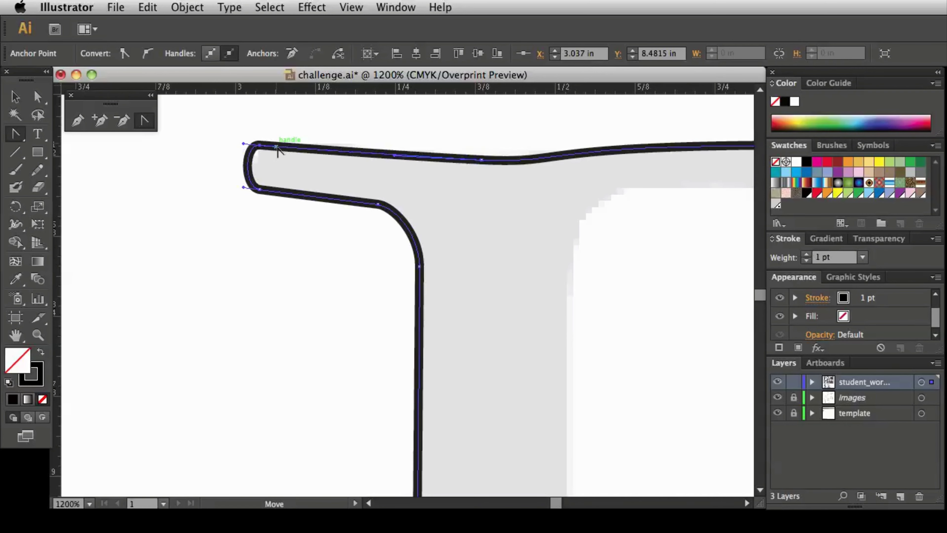
# Raise the anchor at the top edge's dip to about Y 8.5 in and shorten the bowl's top anchor handle to fit the template.
pyautogui.moveTo(637, 328); pyautogui.dragTo(507, 394)
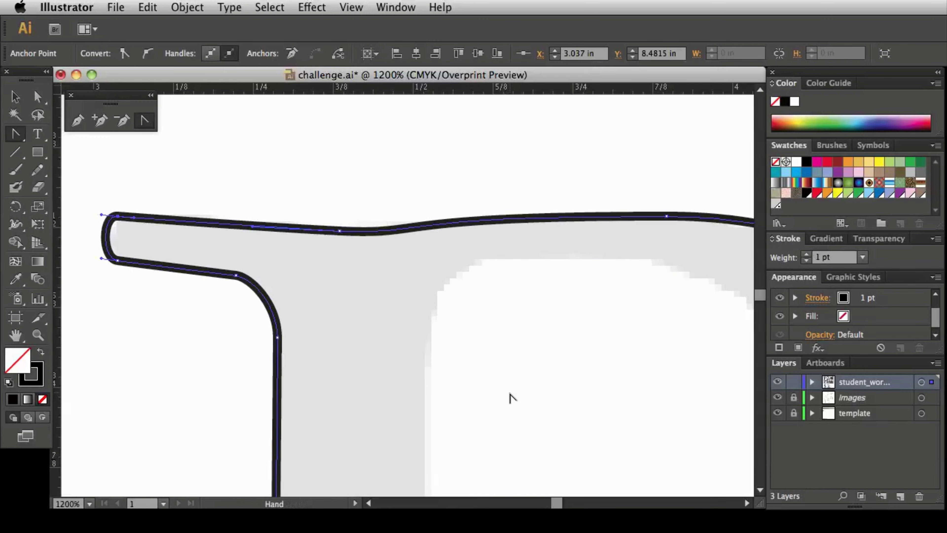
pyautogui.keyDown('alt'); pyautogui.keyDown('super'); pyautogui.click(504, 387); pyautogui.keyUp('super'); pyautogui.keyUp('alt')
pyautogui.moveTo(489, 314); pyautogui.dragTo(489, 328)
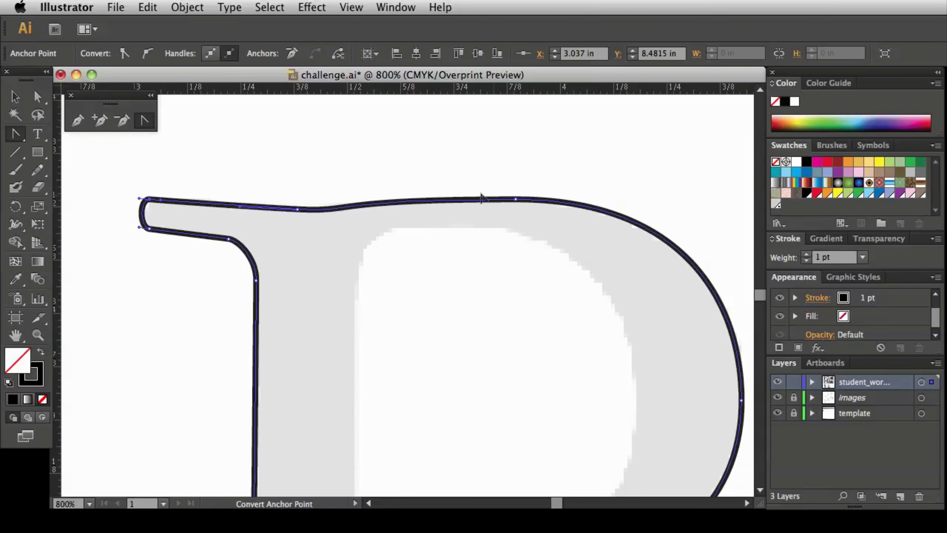
pyautogui.click(38, 96)
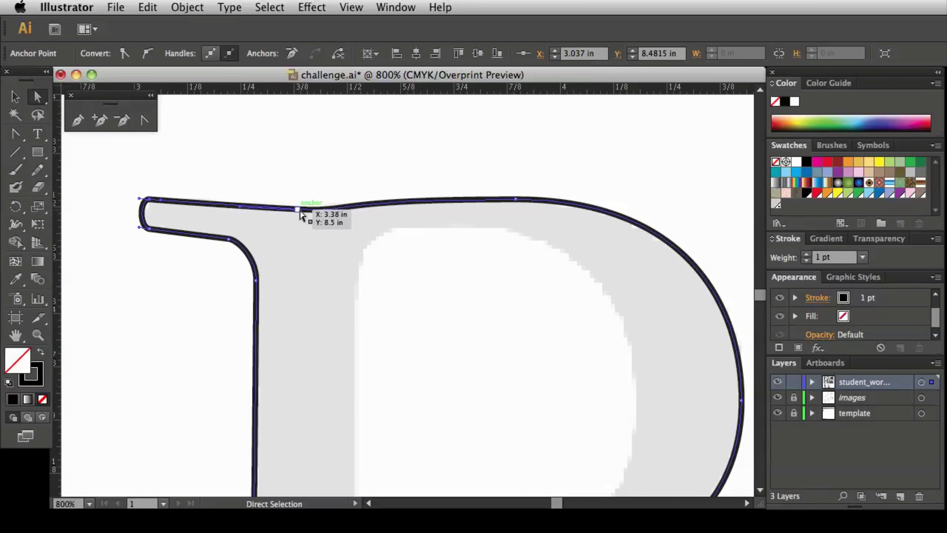
pyautogui.moveTo(298, 211)
pyautogui.mouseDown()
pyautogui.moveTo(299, 258)
pyautogui.moveTo(298, 208)
pyautogui.mouseUp()
pyautogui.moveTo(297, 208); pyautogui.dragTo(296, 207)
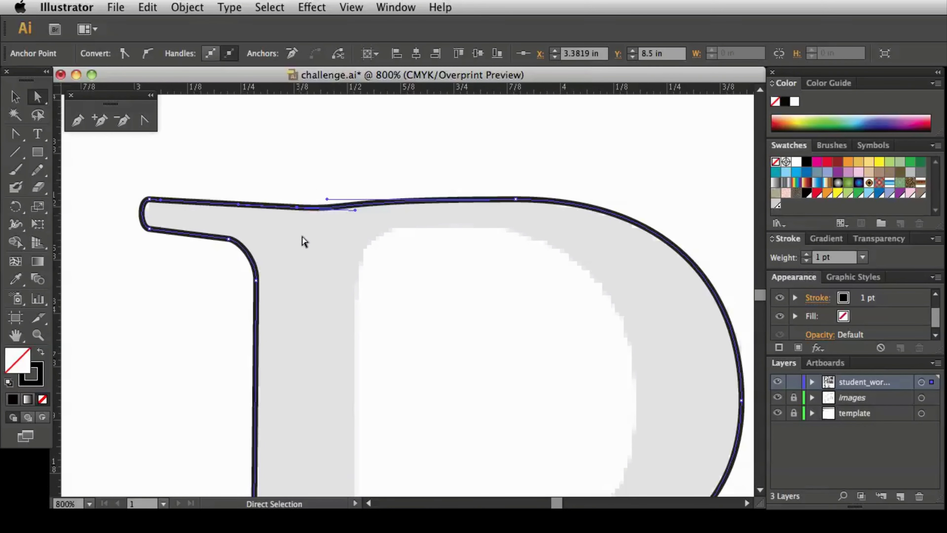
pyautogui.moveTo(327, 201); pyautogui.dragTo(427, 200)
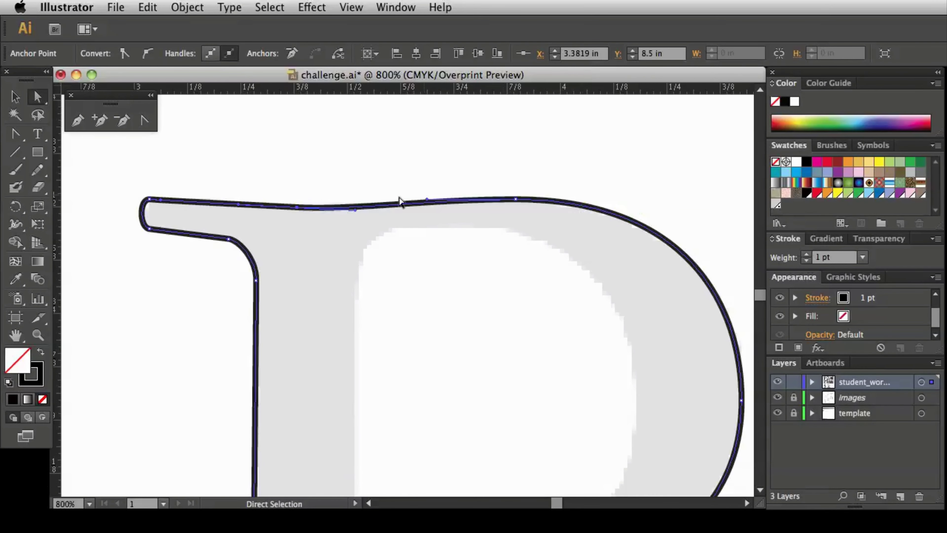
pyautogui.click(347, 161)
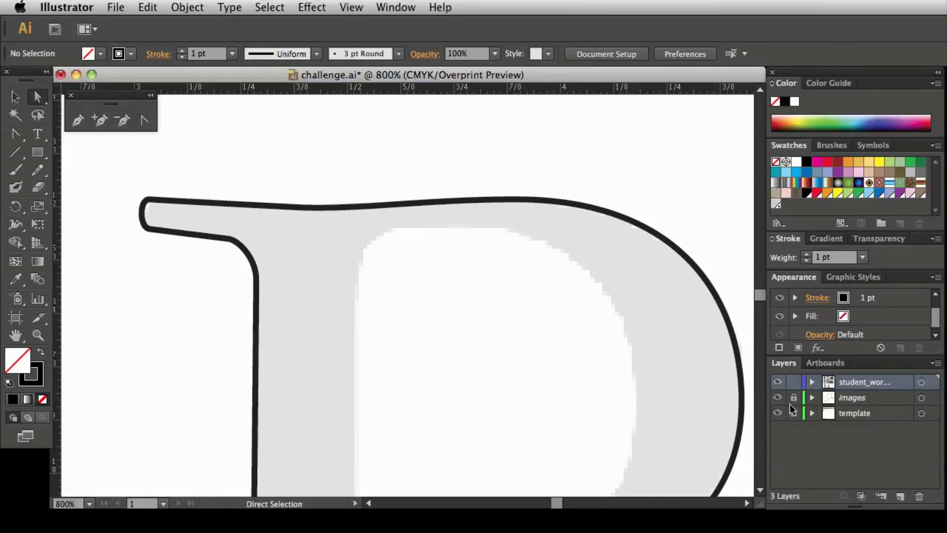
# Move the notch anchor between bowl and leg to about X 3.98 in, Y 9.39 in, and shorten the bowl's lower vertical handle.
pyautogui.press('space')
pyautogui.moveTo(704, 397); pyautogui.dragTo(597, 265)
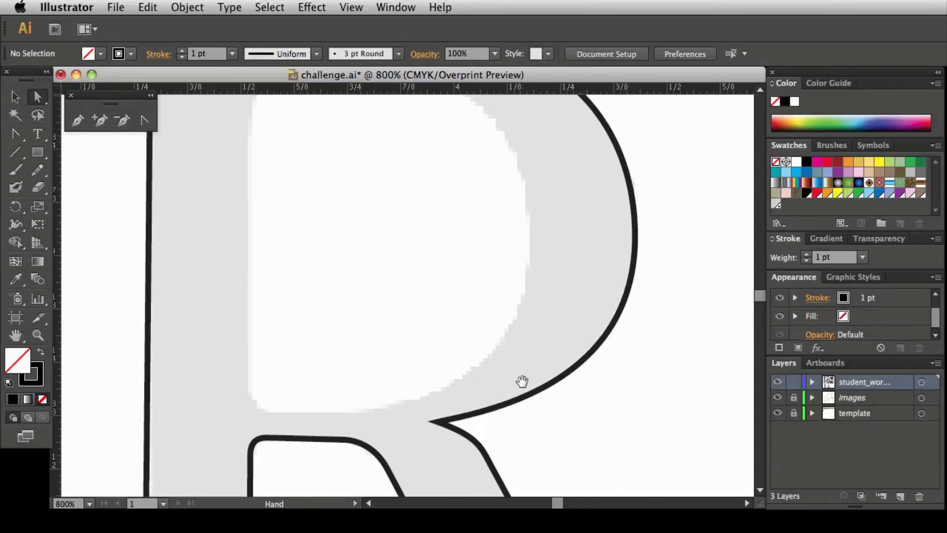
pyautogui.moveTo(479, 425); pyautogui.dragTo(494, 296)
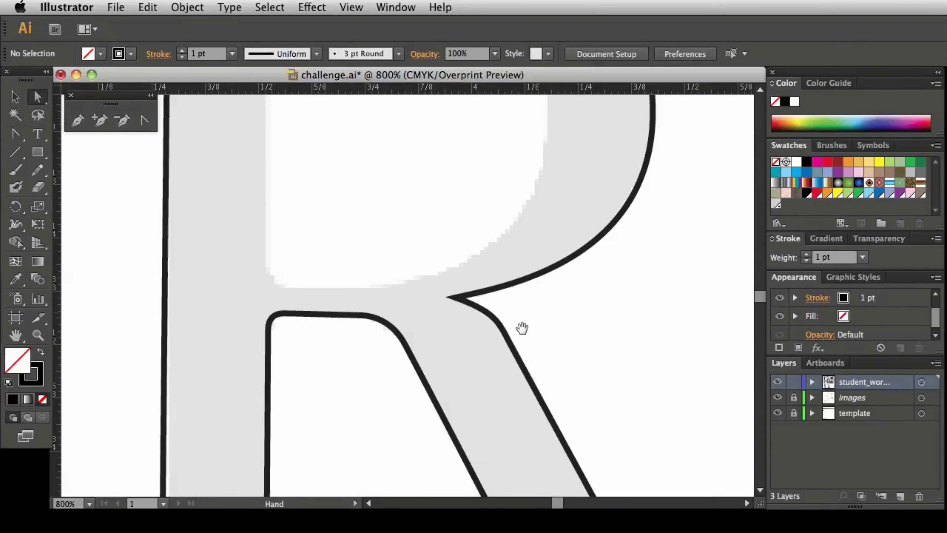
pyautogui.press('super+space')
pyautogui.click(485, 305)
pyautogui.moveTo(496, 364); pyautogui.dragTo(546, 284)
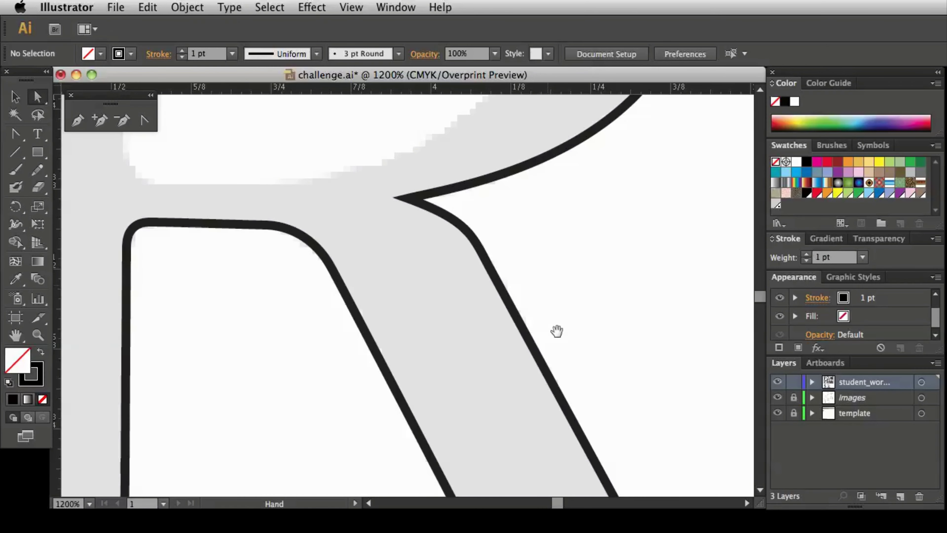
pyautogui.click(408, 199)
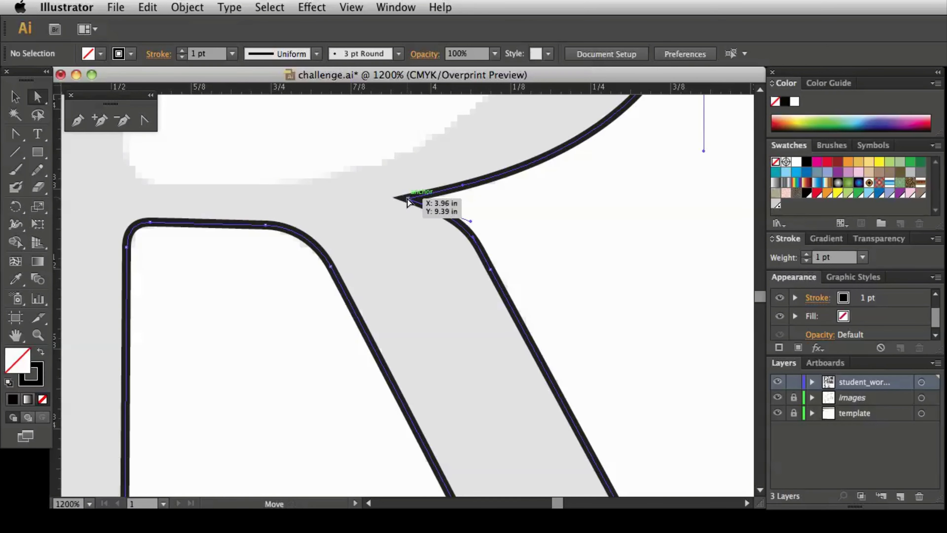
pyautogui.moveTo(408, 200); pyautogui.dragTo(582, 211)
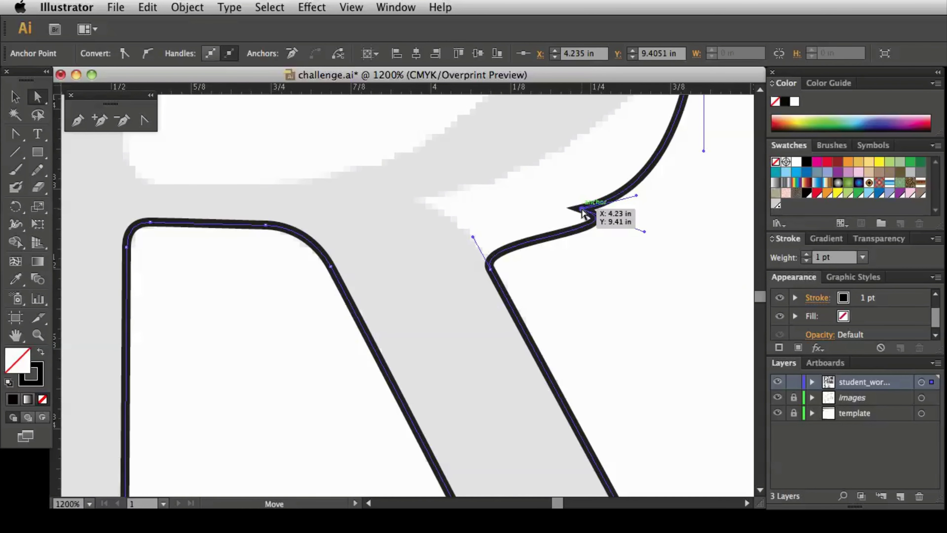
pyautogui.moveTo(583, 211); pyautogui.dragTo(582, 212)
pyautogui.moveTo(582, 210)
pyautogui.mouseDown()
pyautogui.moveTo(418, 202)
pyautogui.moveTo(445, 204)
pyautogui.moveTo(616, 110)
pyautogui.moveTo(680, 188)
pyautogui.moveTo(642, 186)
pyautogui.moveTo(521, 261)
pyautogui.moveTo(409, 287)
pyautogui.moveTo(418, 278)
pyautogui.mouseUp()
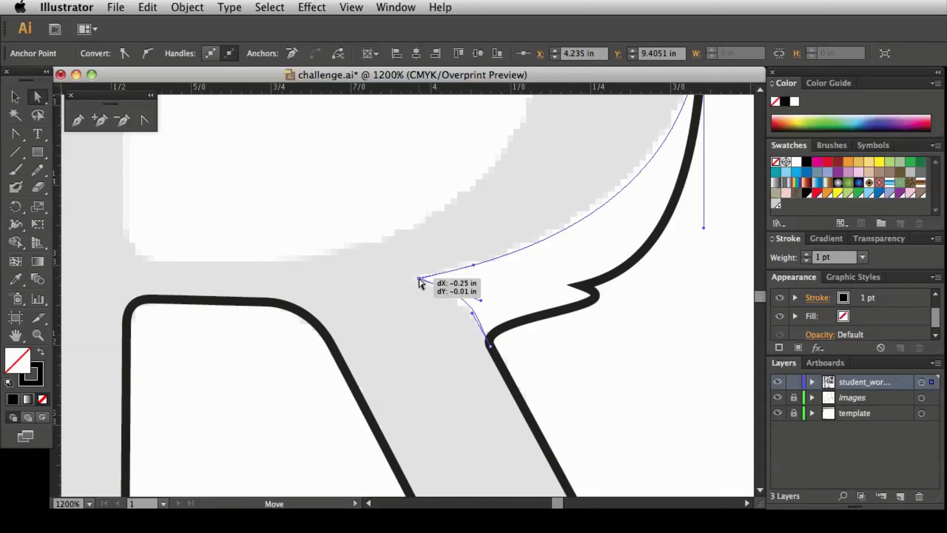
pyautogui.moveTo(418, 278); pyautogui.dragTo(418, 278)
pyautogui.moveTo(668, 311); pyautogui.dragTo(591, 360)
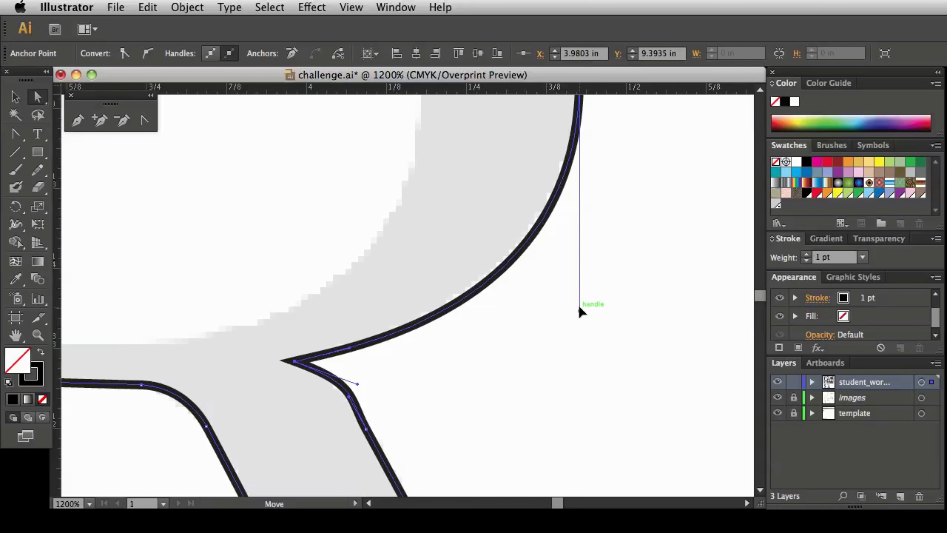
pyautogui.moveTo(579, 308); pyautogui.dragTo(580, 292)
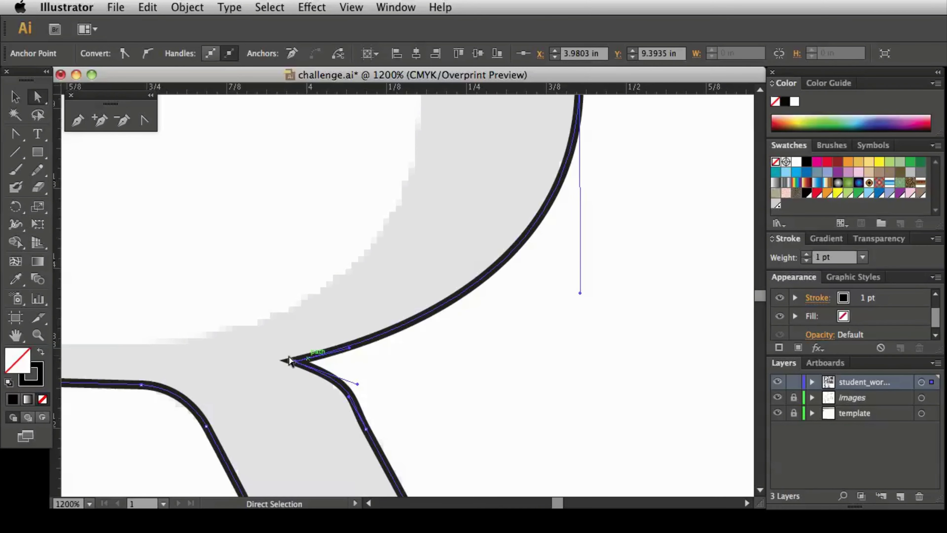
# Move the anchor on the leg's upper right edge to about X 4.22 in, Y 9.73 in, and adjust the notch's handle to the template.
pyautogui.moveTo(515, 417); pyautogui.dragTo(568, 245)
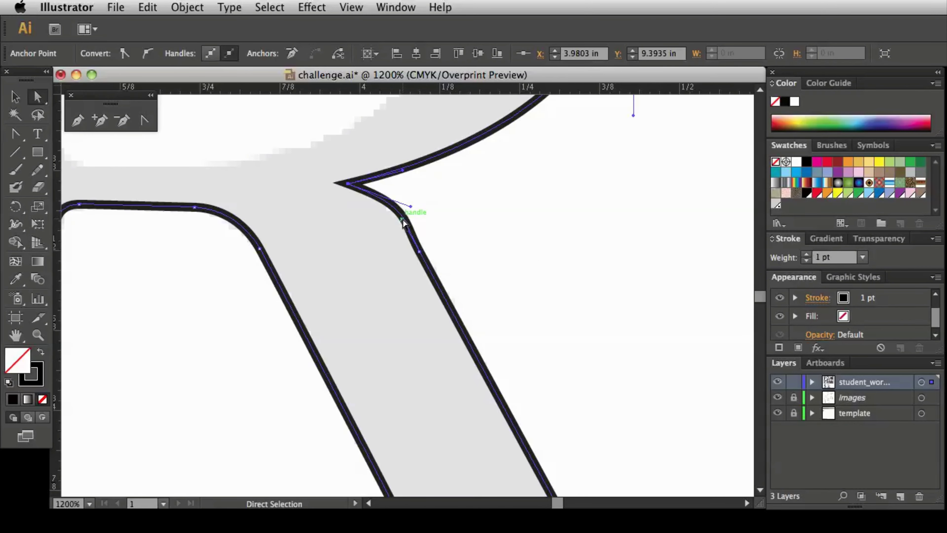
pyautogui.moveTo(406, 220); pyautogui.dragTo(482, 243)
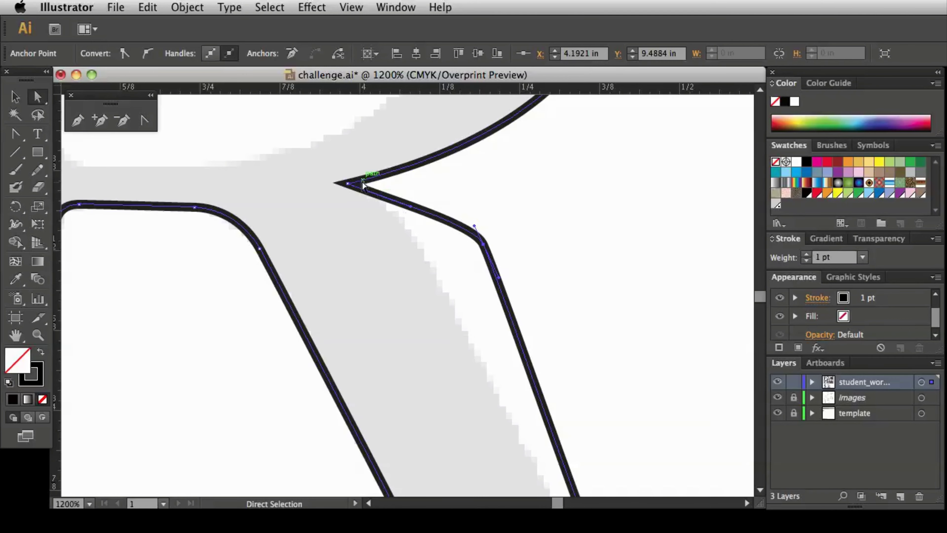
pyautogui.moveTo(484, 245); pyautogui.dragTo(499, 397)
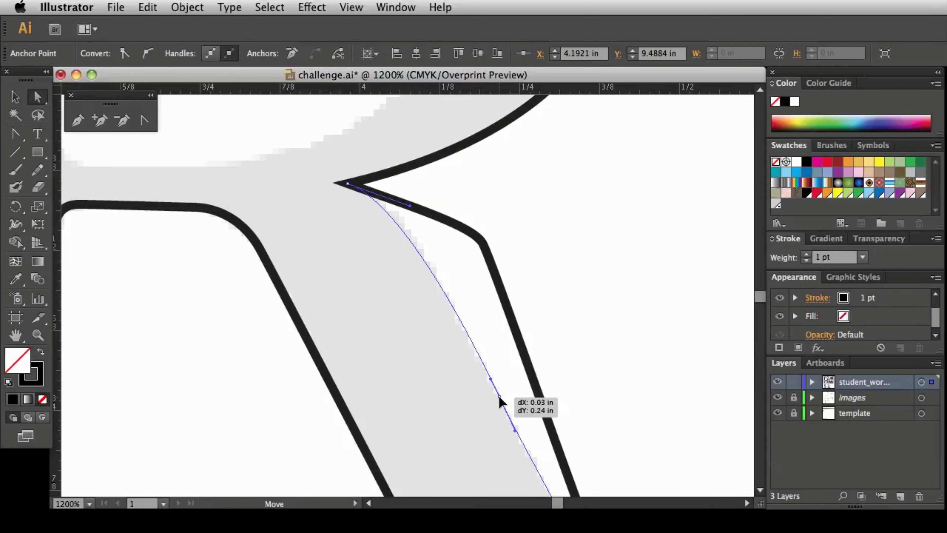
pyautogui.moveTo(499, 397); pyautogui.dragTo(499, 397)
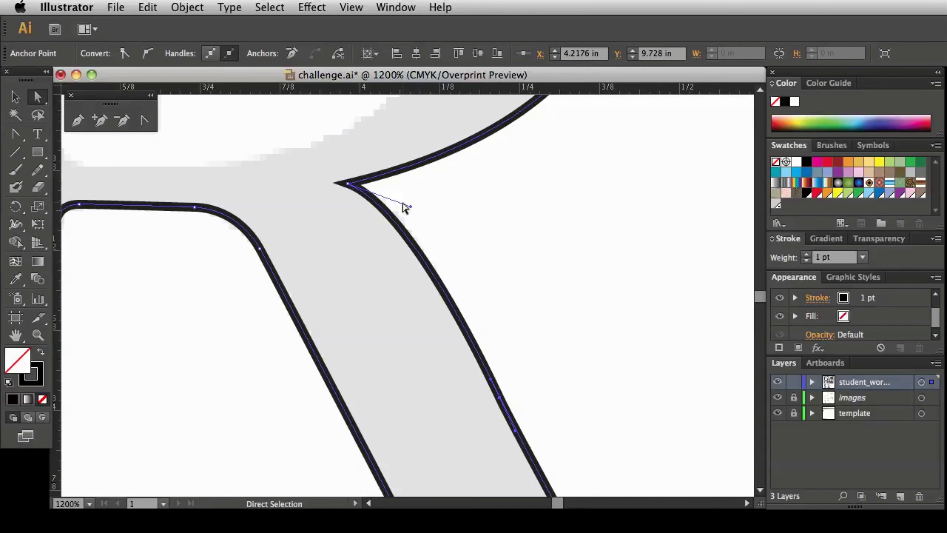
pyautogui.moveTo(411, 205); pyautogui.dragTo(415, 206)
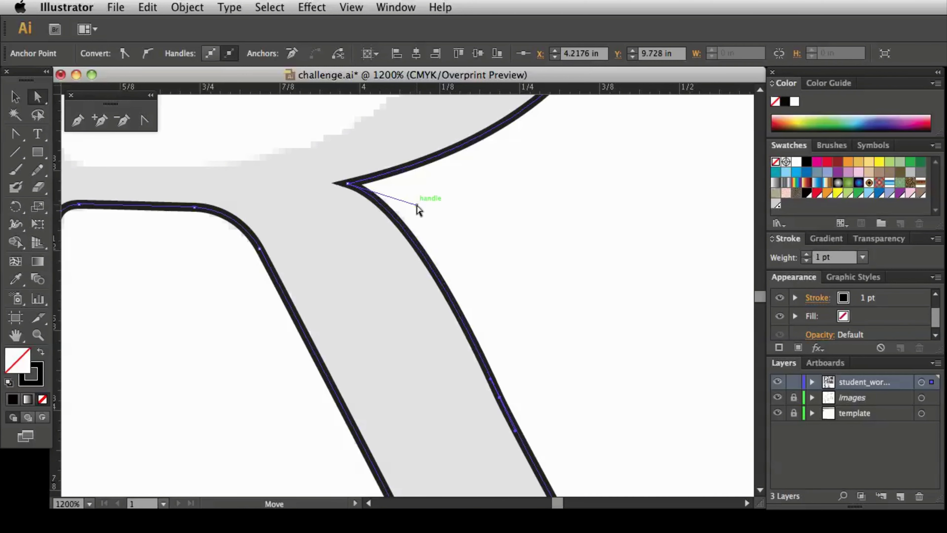
pyautogui.moveTo(417, 204); pyautogui.dragTo(408, 202)
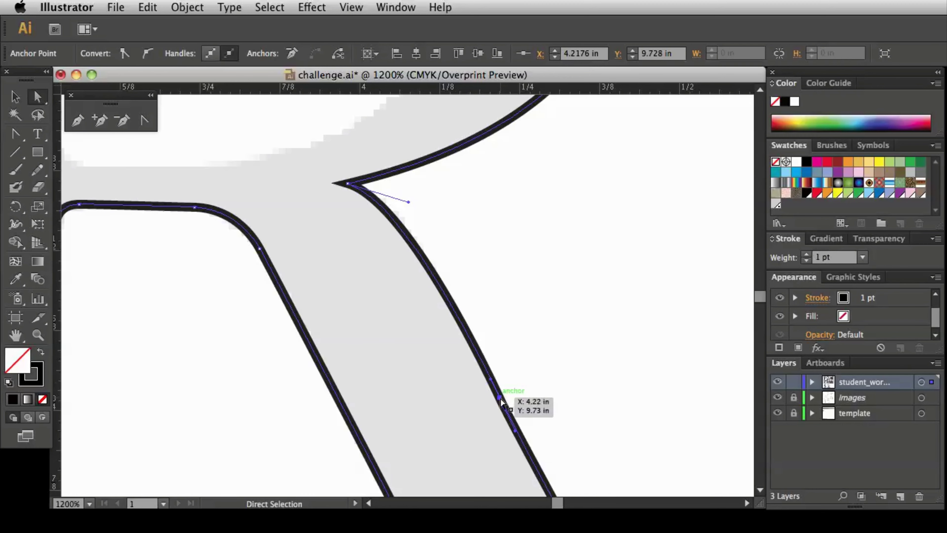
# Move the anchor on the leg's upper right edge up to about X 4.18 in, Y 9.66 in, and deselect the path.
pyautogui.moveTo(501, 396); pyautogui.dragTo(480, 354)
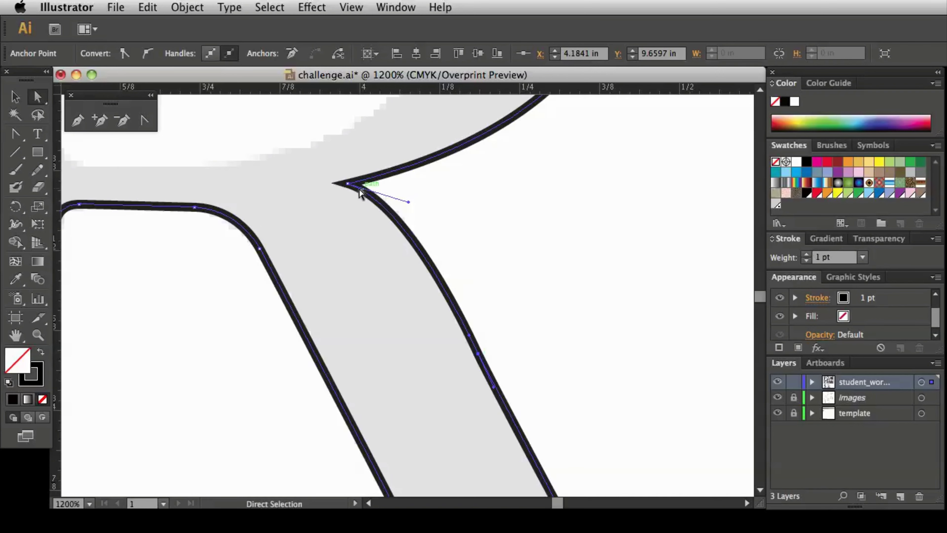
pyautogui.click(658, 327)
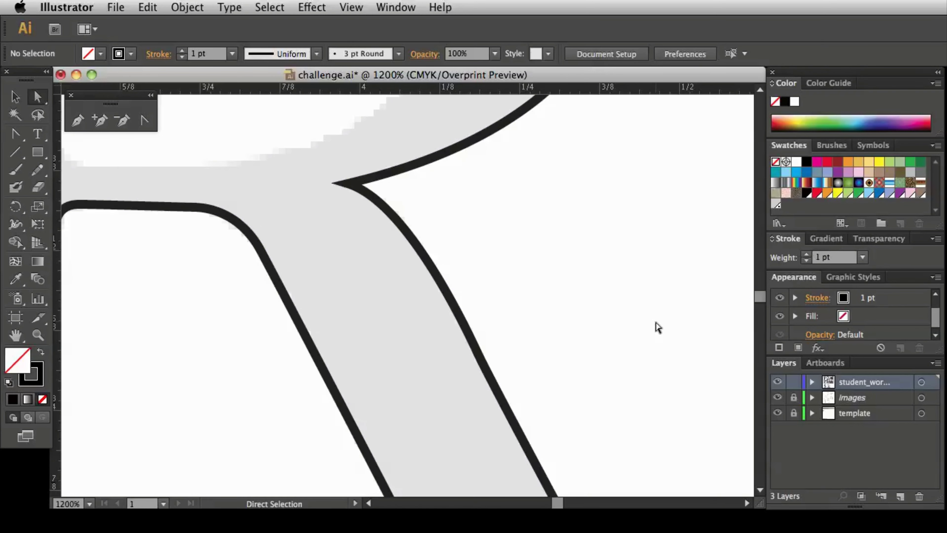
# Start a Pen path for the bowl's counter with straight segments along its top edge and down to the right curve's midpoint.
pyautogui.keyDown('alt'); pyautogui.keyDown('super'); pyautogui.click(535, 357); pyautogui.keyUp('super'); pyautogui.keyUp('alt')
pyautogui.keyDown('alt'); pyautogui.keyDown('super'); pyautogui.click(520, 378); pyautogui.keyUp('super'); pyautogui.keyUp('alt')
pyautogui.moveTo(507, 344); pyautogui.dragTo(572, 297)
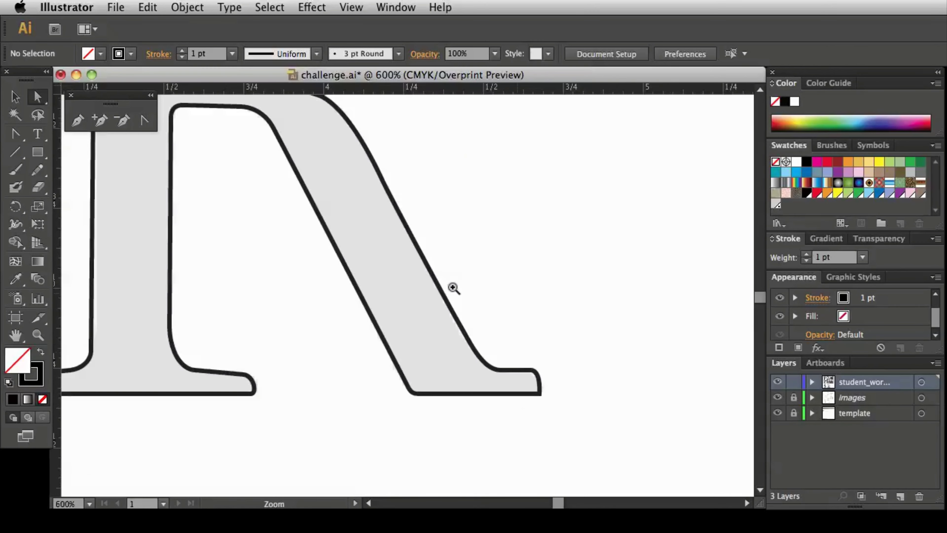
pyautogui.keyDown('alt'); pyautogui.keyDown('super'); pyautogui.click(271, 294); pyautogui.keyUp('super'); pyautogui.keyUp('alt')
pyautogui.keyDown('alt'); pyautogui.keyDown('super'); pyautogui.click(359, 313); pyautogui.keyUp('super'); pyautogui.keyUp('alt')
pyautogui.moveTo(419, 285); pyautogui.dragTo(375, 380)
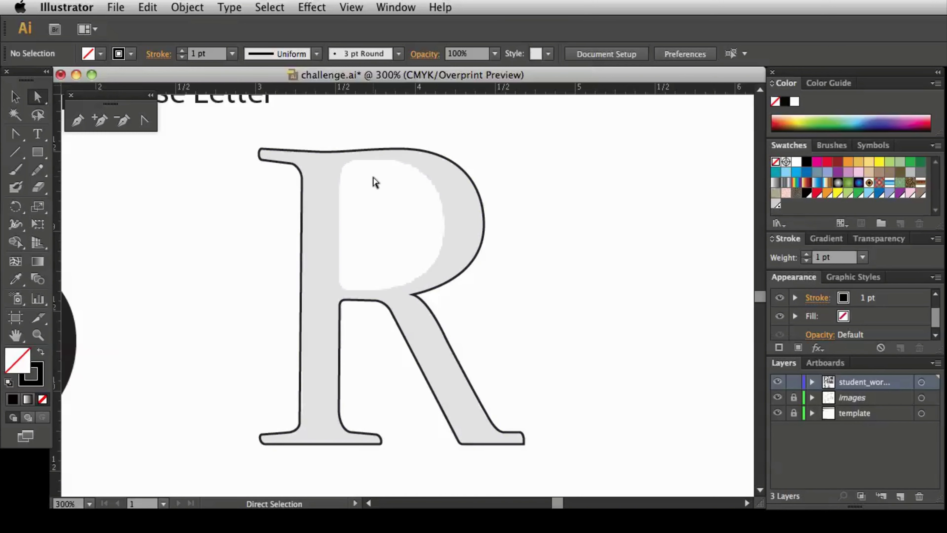
pyautogui.click(78, 120)
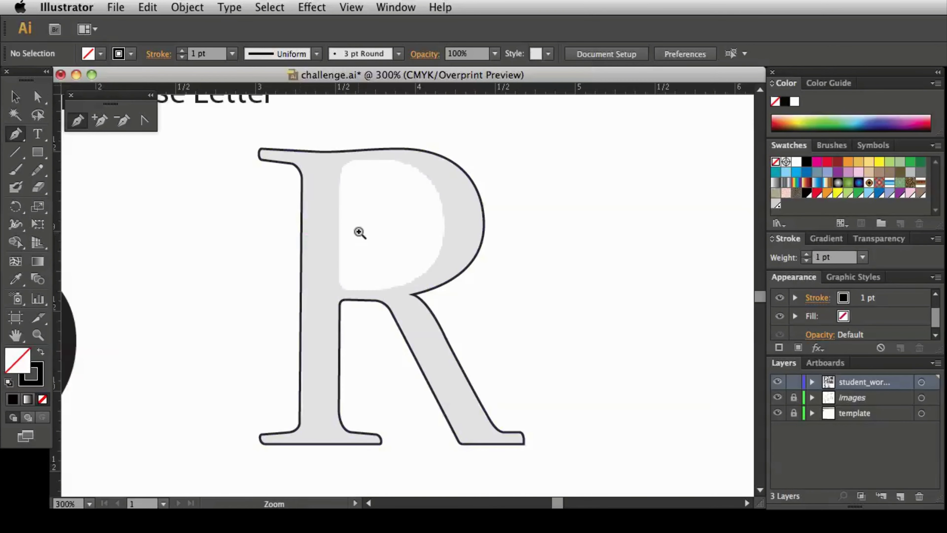
pyautogui.keyDown('super'); pyautogui.click(359, 228); pyautogui.keyUp('super')
pyautogui.keyDown('super'); pyautogui.click(485, 304); pyautogui.keyUp('super')
pyautogui.moveTo(391, 282); pyautogui.dragTo(459, 330)
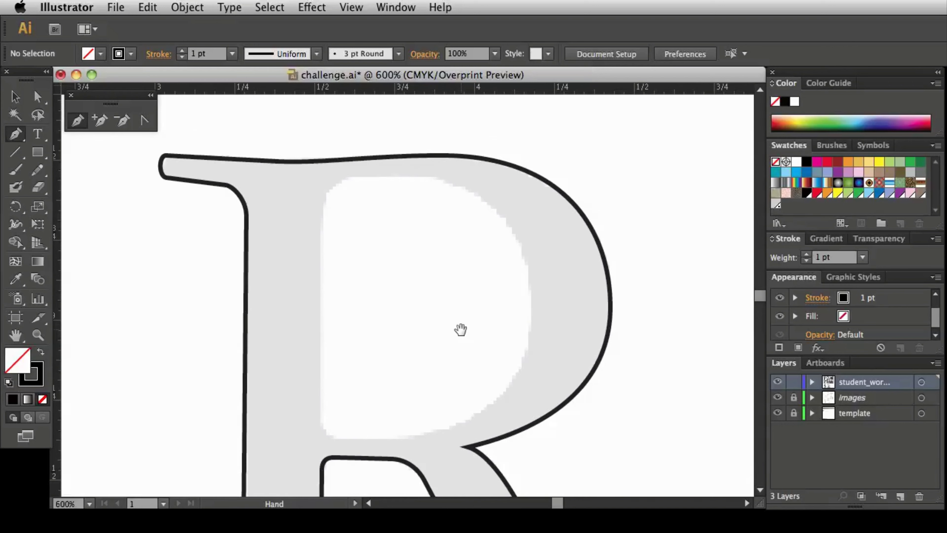
pyautogui.click(349, 176)
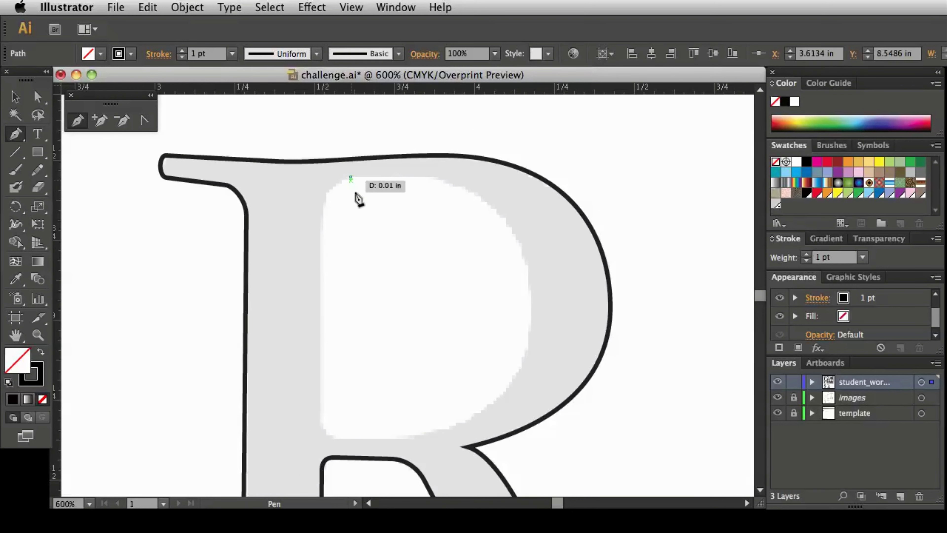
pyautogui.click(430, 177)
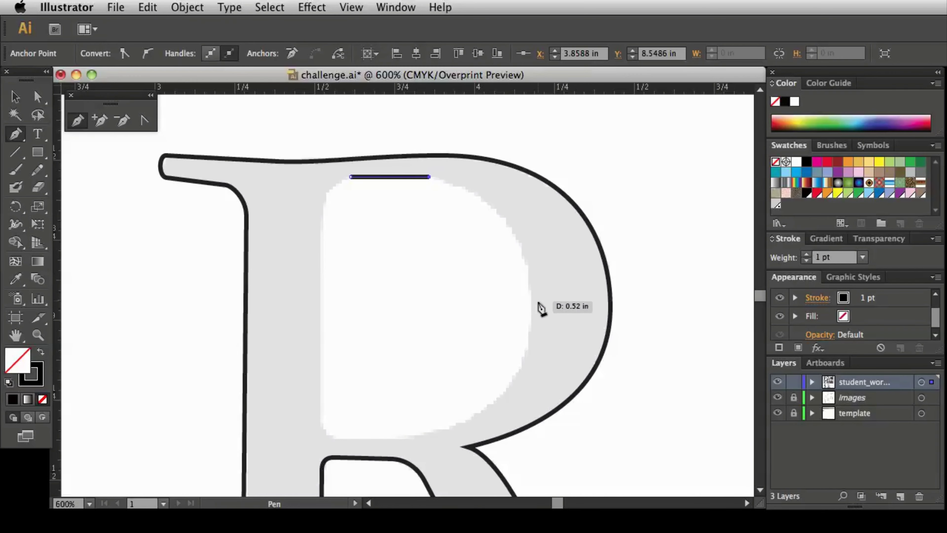
pyautogui.click(530, 308)
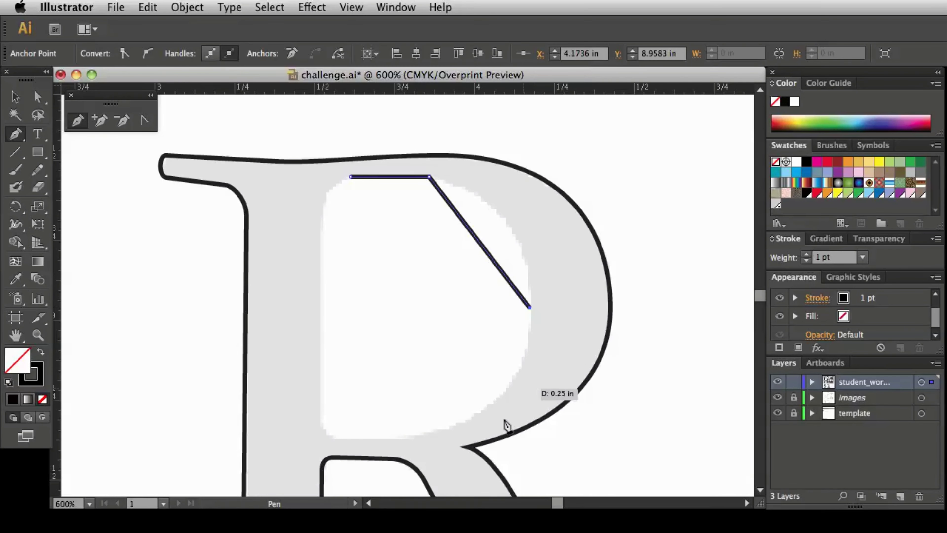
# Continue the counter path with straight segments along the lower edge, lower-left corner and left side, and close it at its starting anchor.
pyautogui.click(402, 436)
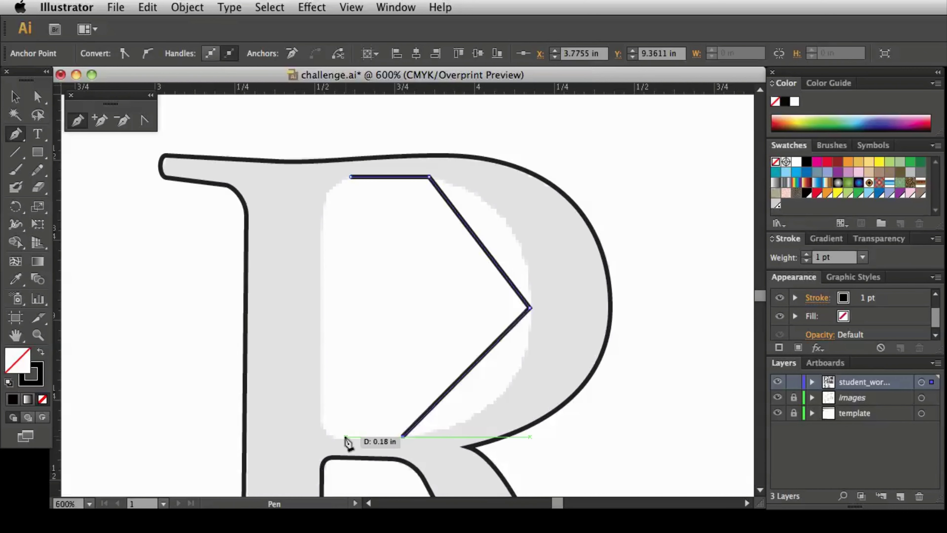
pyautogui.click(338, 437)
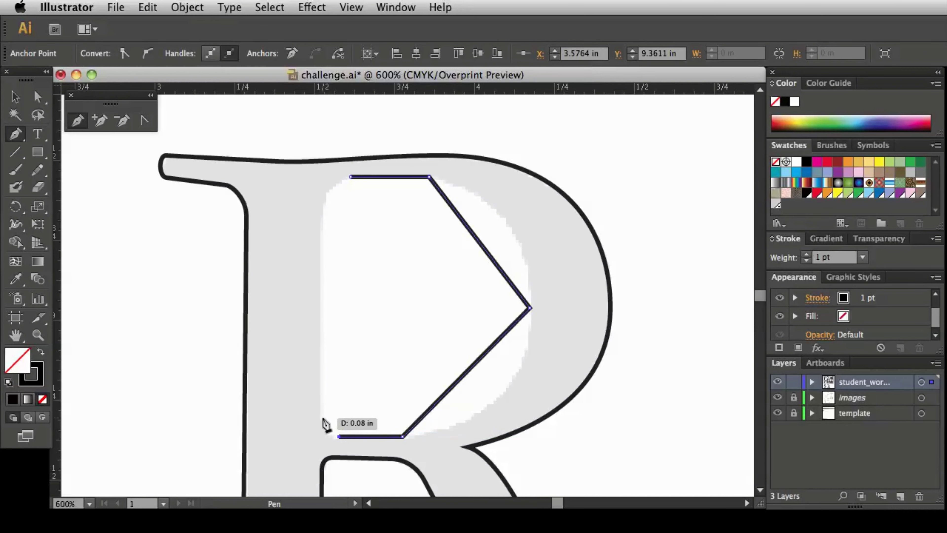
pyautogui.click(321, 417)
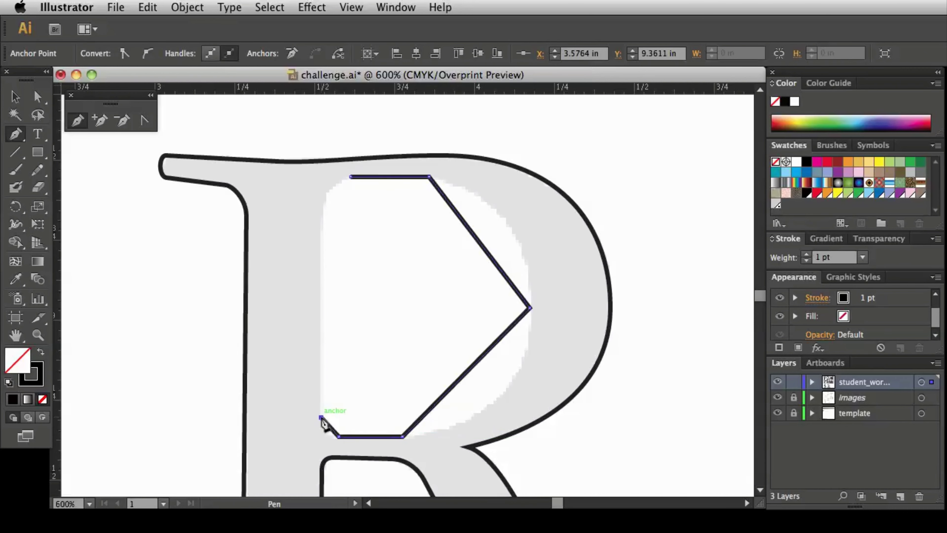
pyautogui.click(324, 200)
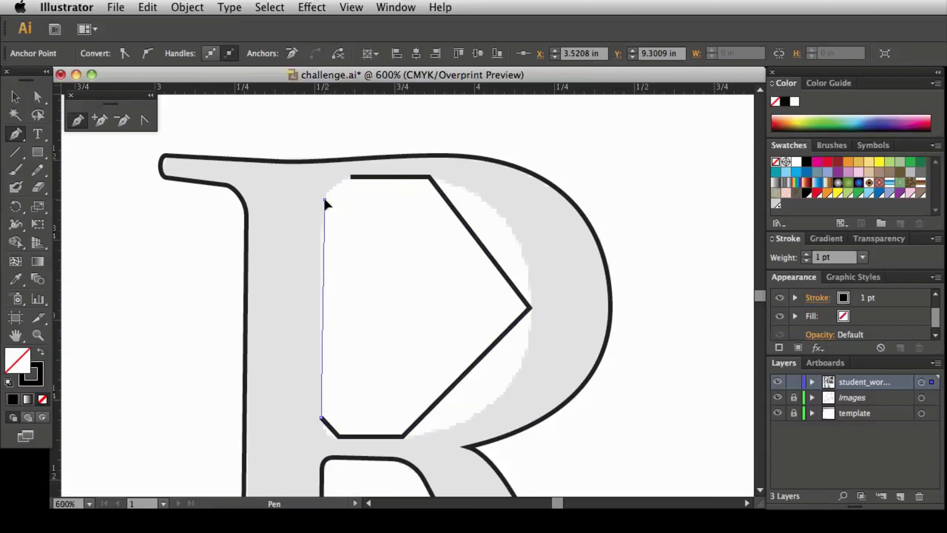
pyautogui.click(351, 178)
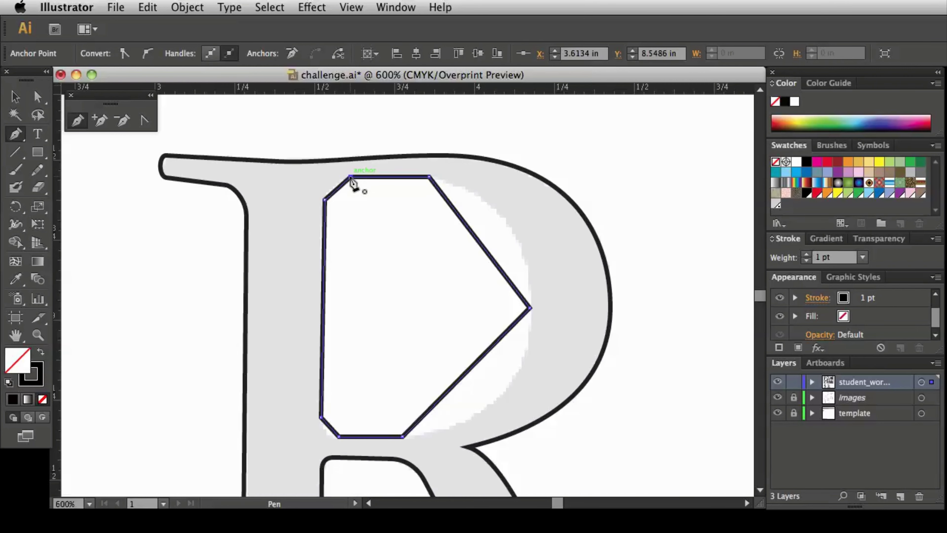
# Convert the counter's rightmost anchor to a smooth point and align its long handles vertically to fit the bowl's inner curve.
pyautogui.click(143, 120)
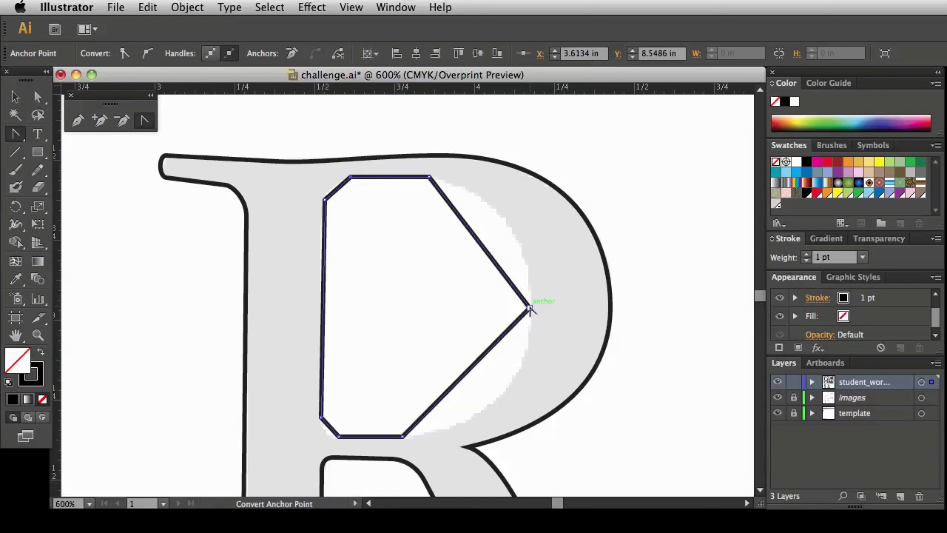
pyautogui.moveTo(529, 308); pyautogui.dragTo(531, 425)
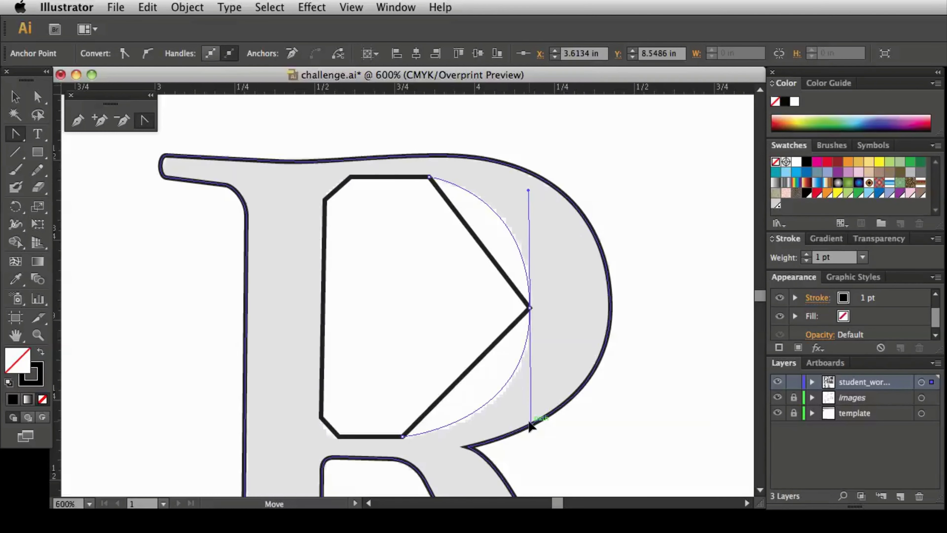
pyautogui.moveTo(530, 423); pyautogui.dragTo(529, 424)
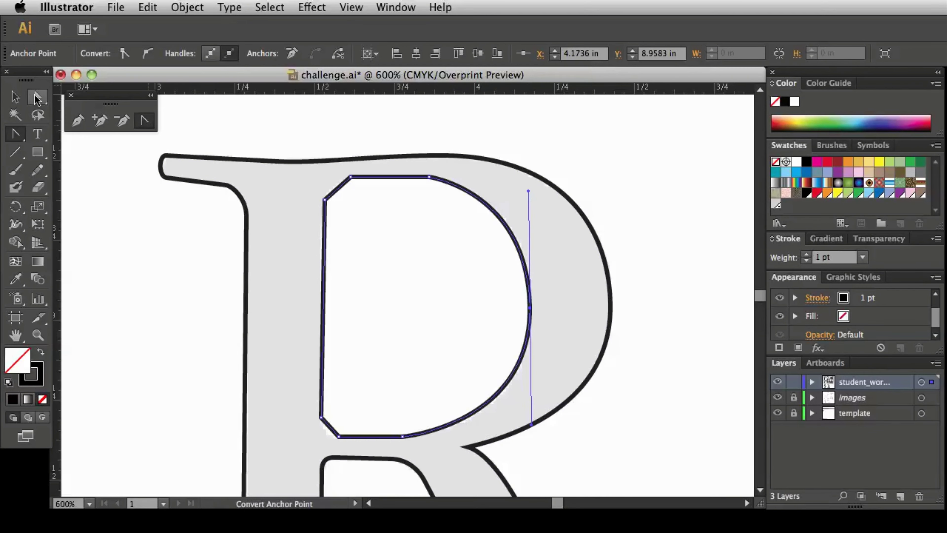
pyautogui.press('a')
pyautogui.moveTo(532, 426); pyautogui.dragTo(530, 430)
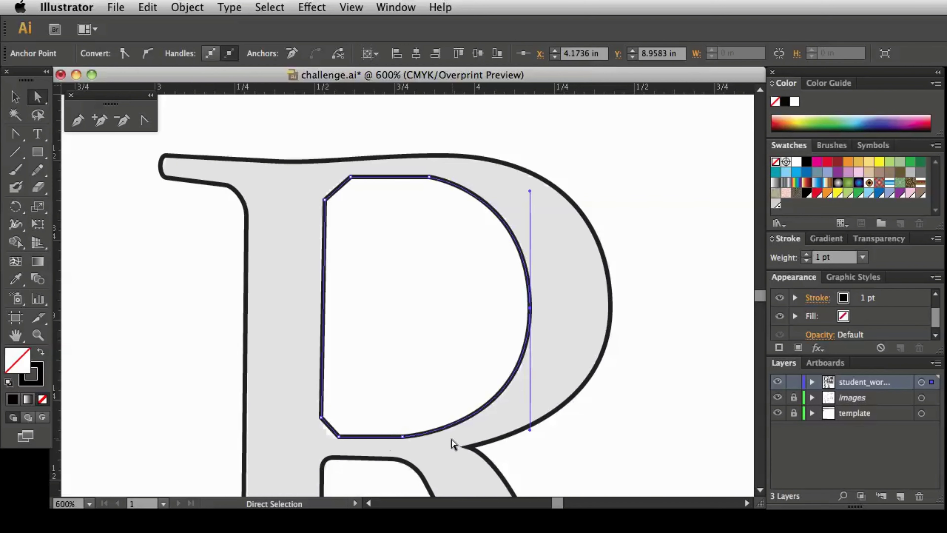
# Convert the right anchor of the counter's lower edge and both lower-left corner anchors to smooth points, rounding that corner to the template.
pyautogui.press('super+space')
pyautogui.click(420, 452)
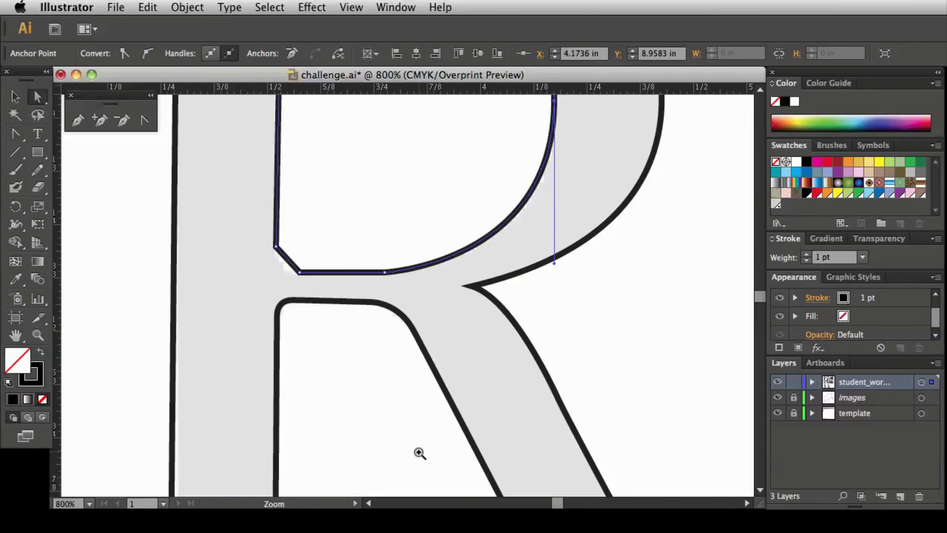
pyautogui.click(145, 120)
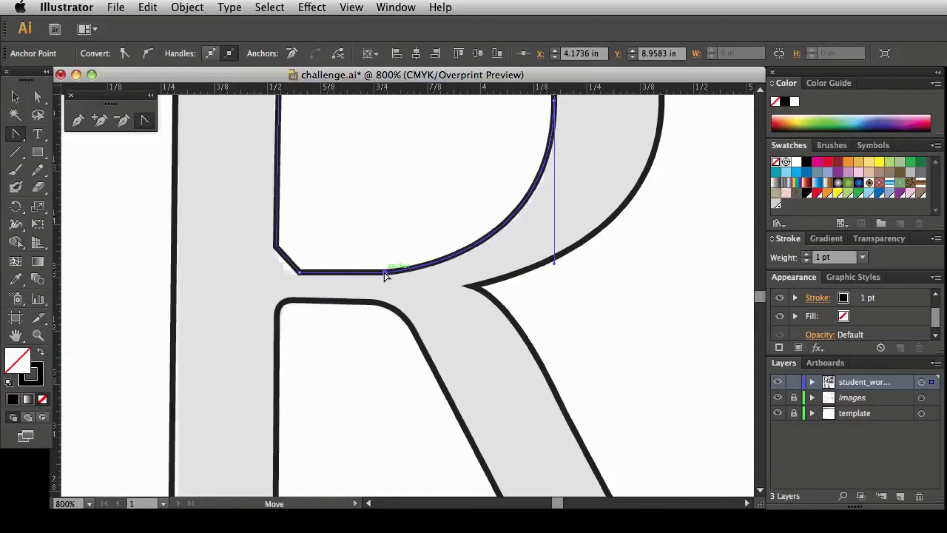
pyautogui.moveTo(384, 272)
pyautogui.mouseDown()
pyautogui.moveTo(383, 286)
pyautogui.moveTo(373, 275)
pyautogui.mouseUp()
pyautogui.moveTo(372, 275); pyautogui.dragTo(372, 275)
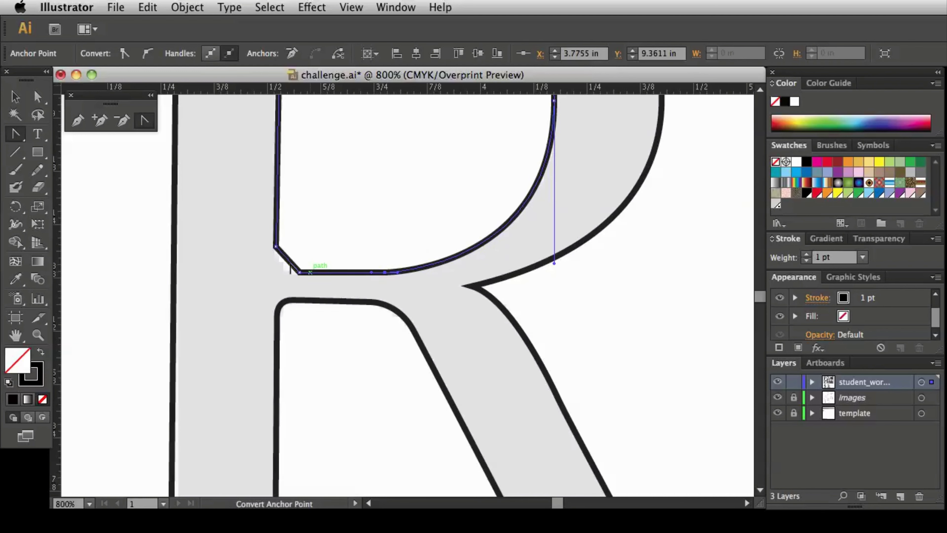
pyautogui.moveTo(300, 272); pyautogui.dragTo(280, 272)
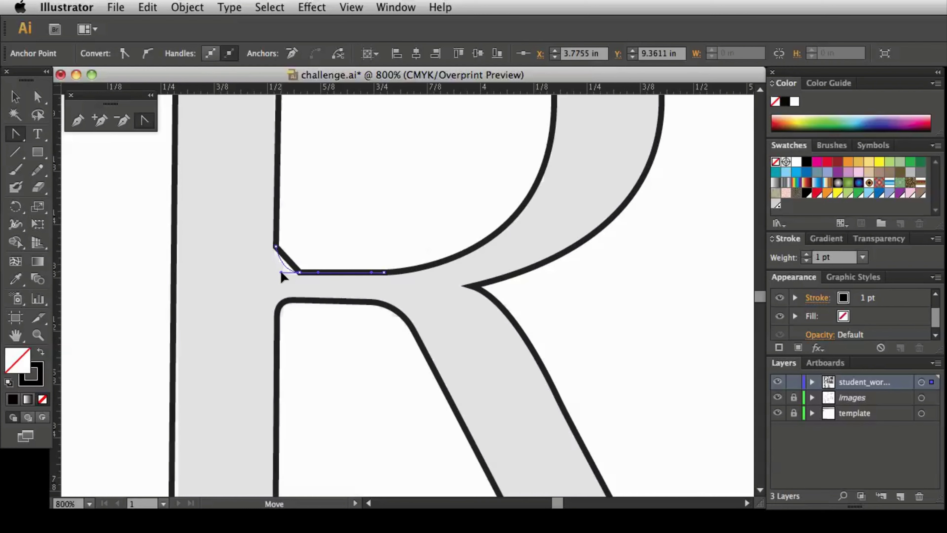
pyautogui.moveTo(282, 276); pyautogui.dragTo(276, 235)
# Round the counter's upper-left corner by converting its two corner anchors to smooth points.
pyautogui.moveTo(329, 165); pyautogui.dragTo(338, 355)
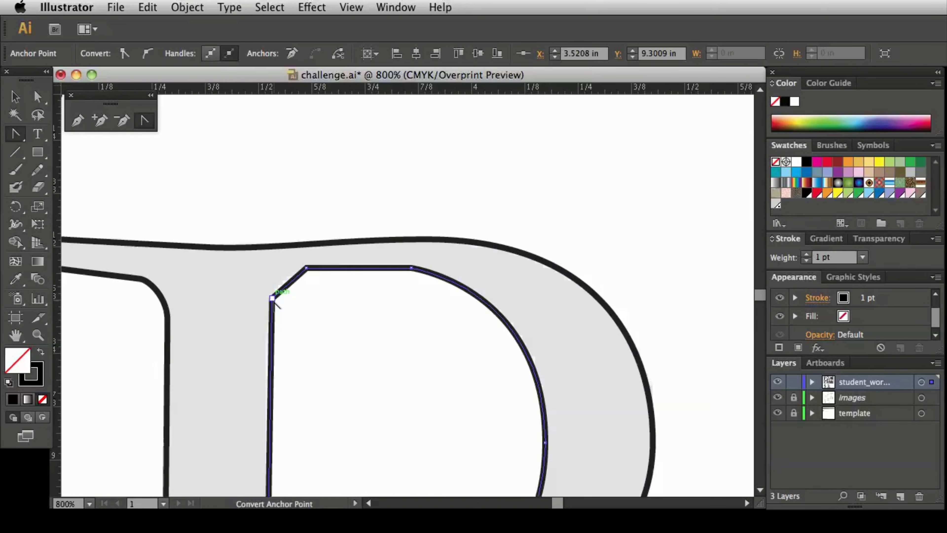
pyautogui.moveTo(273, 298); pyautogui.dragTo(272, 276)
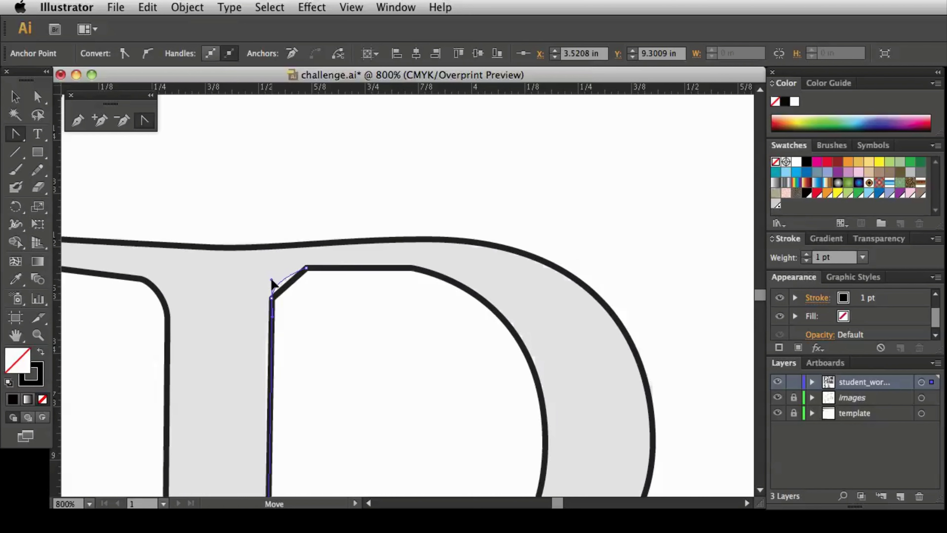
pyautogui.moveTo(271, 280); pyautogui.dragTo(272, 281)
pyautogui.moveTo(273, 288); pyautogui.dragTo(322, 269)
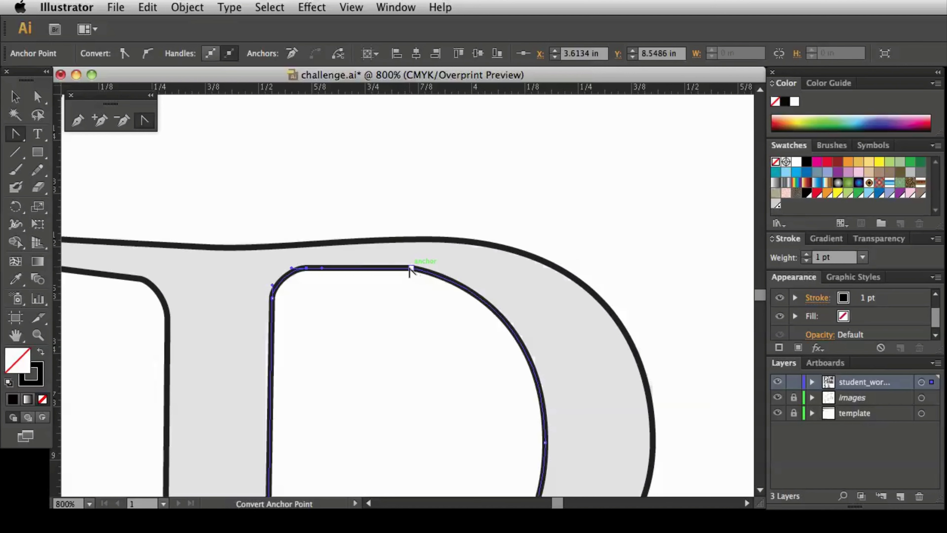
# Convert the anchor at the right end of the counter's top edge to a smooth point with short horizontal handles.
pyautogui.moveTo(412, 268)
pyautogui.mouseDown()
pyautogui.moveTo(419, 284)
pyautogui.moveTo(423, 276)
pyautogui.mouseUp()
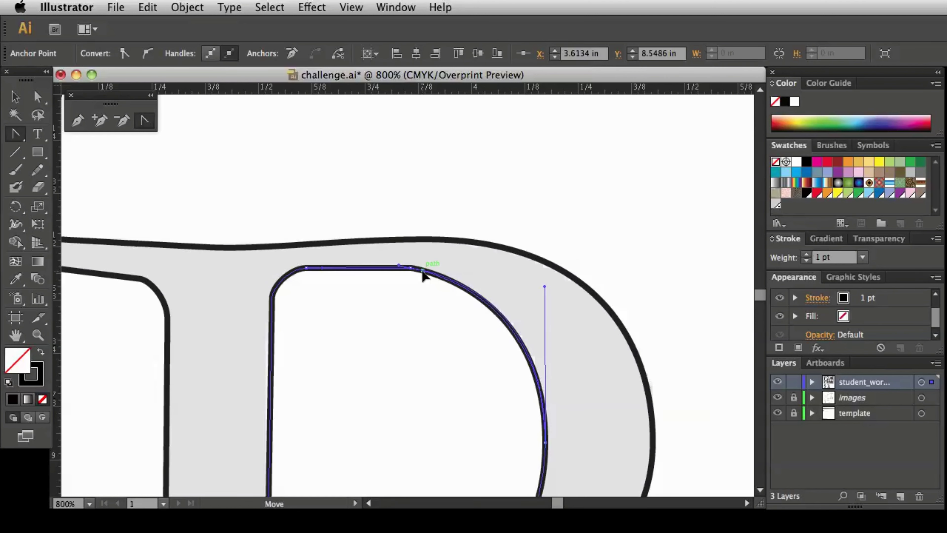
pyautogui.moveTo(424, 275)
pyautogui.mouseDown()
pyautogui.moveTo(421, 292)
pyautogui.moveTo(514, 334)
pyautogui.moveTo(442, 287)
pyautogui.moveTo(457, 269)
pyautogui.moveTo(425, 267)
pyautogui.mouseUp()
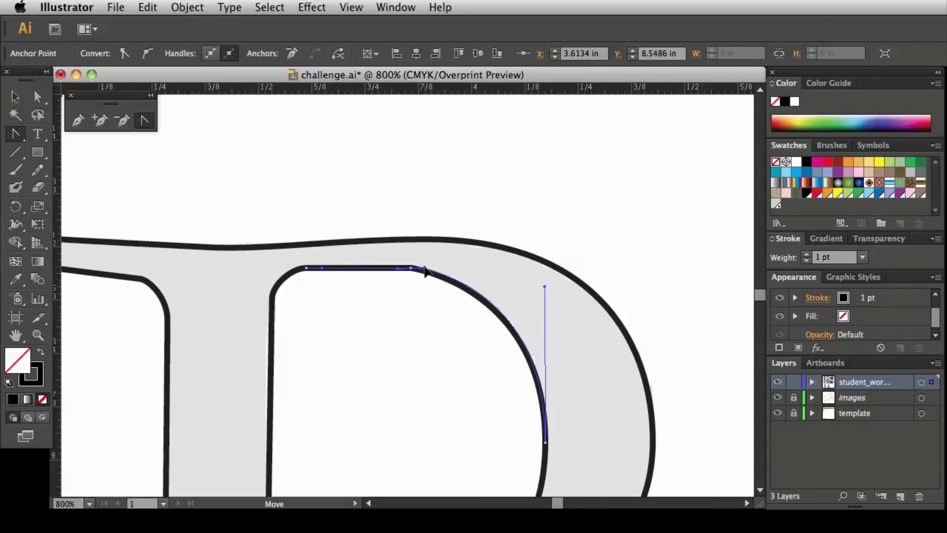
pyautogui.moveTo(424, 271); pyautogui.dragTo(439, 269)
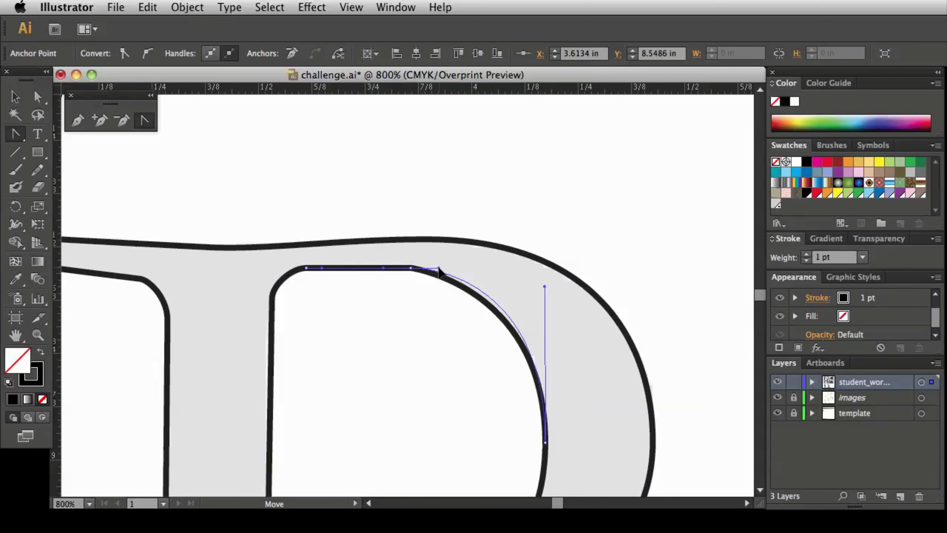
pyautogui.moveTo(439, 268); pyautogui.dragTo(439, 270)
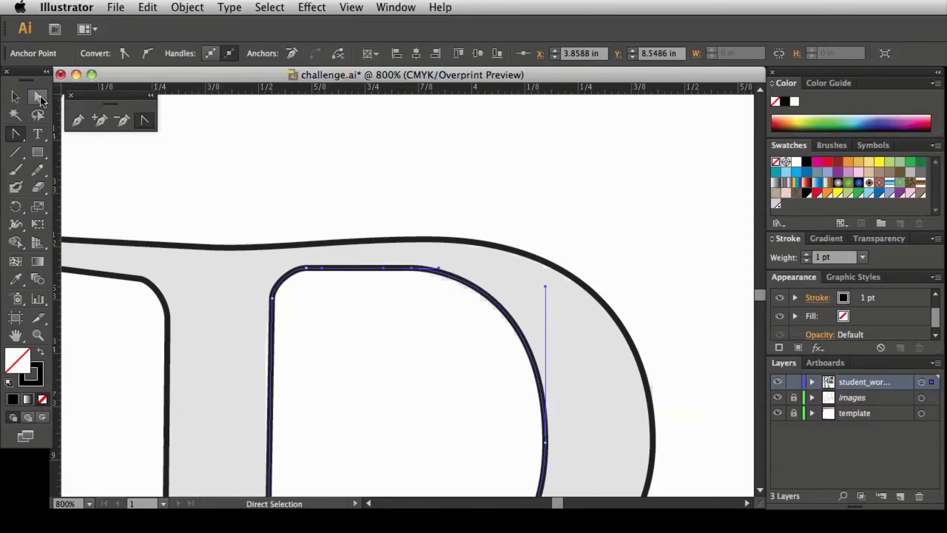
# Nudge the right anchor of the counter's top edge left to about X 3.83 in, refit its right handle to the template, and deselect.
pyautogui.press('a')
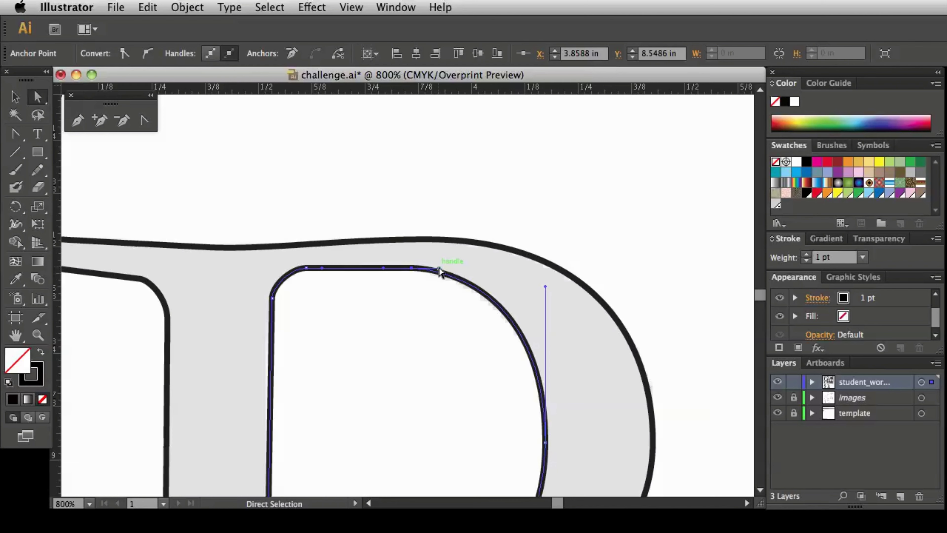
pyautogui.moveTo(438, 269); pyautogui.dragTo(433, 269)
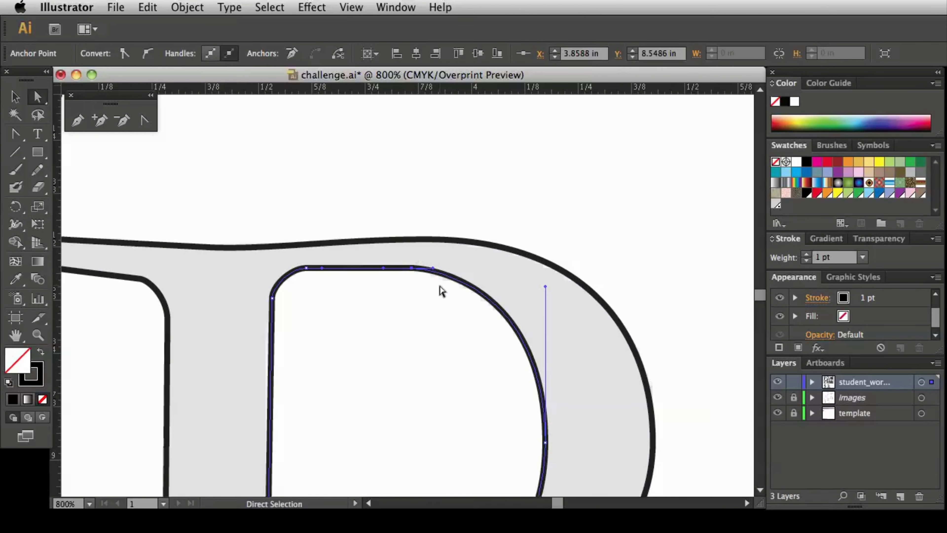
pyautogui.press('Left')
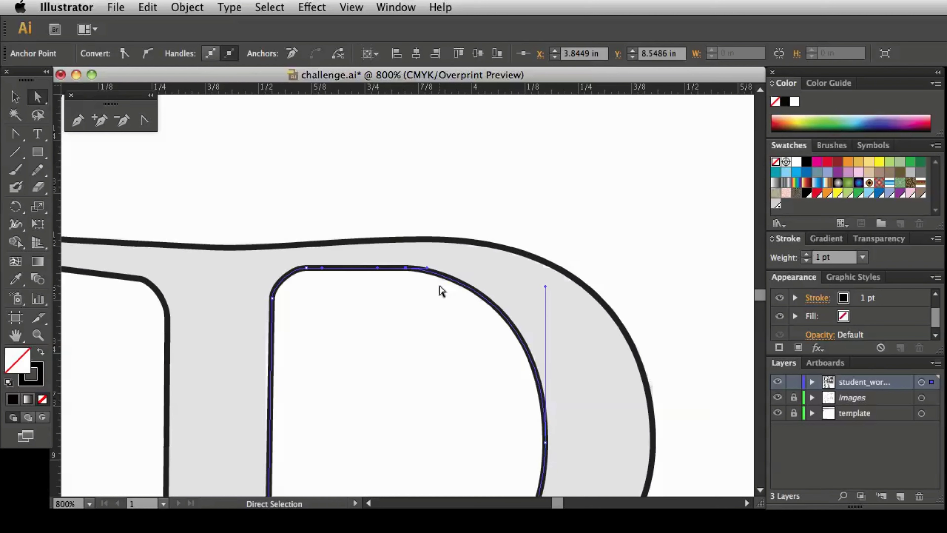
pyautogui.press('Left')
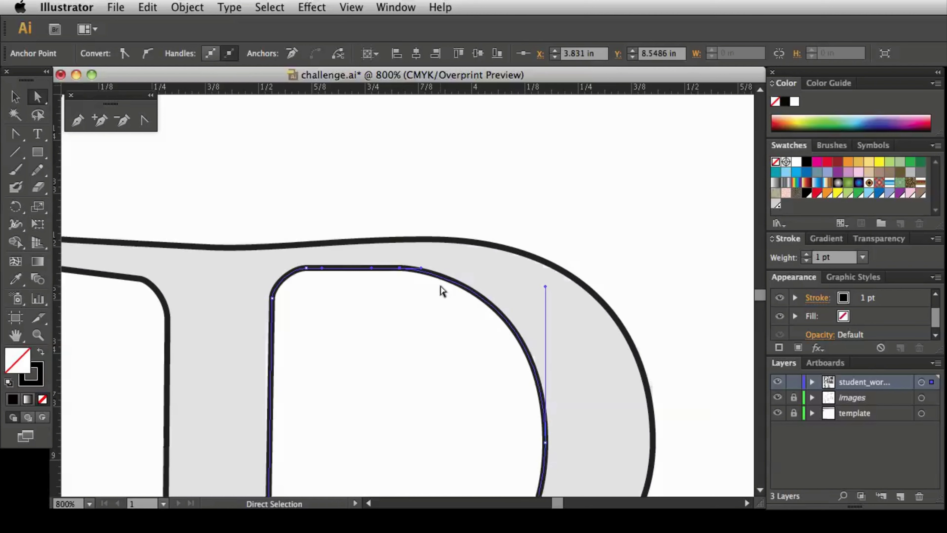
pyautogui.moveTo(423, 270); pyautogui.dragTo(438, 266)
pyautogui.click(483, 210)
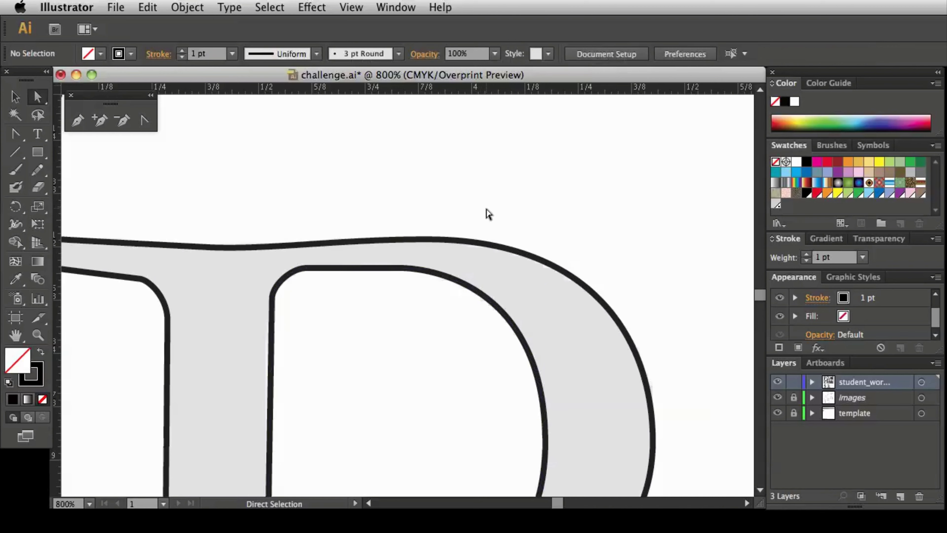
pyautogui.keyDown('alt'); pyautogui.keyDown('super'); pyautogui.click(372, 410); pyautogui.keyUp('super'); pyautogui.keyUp('alt')
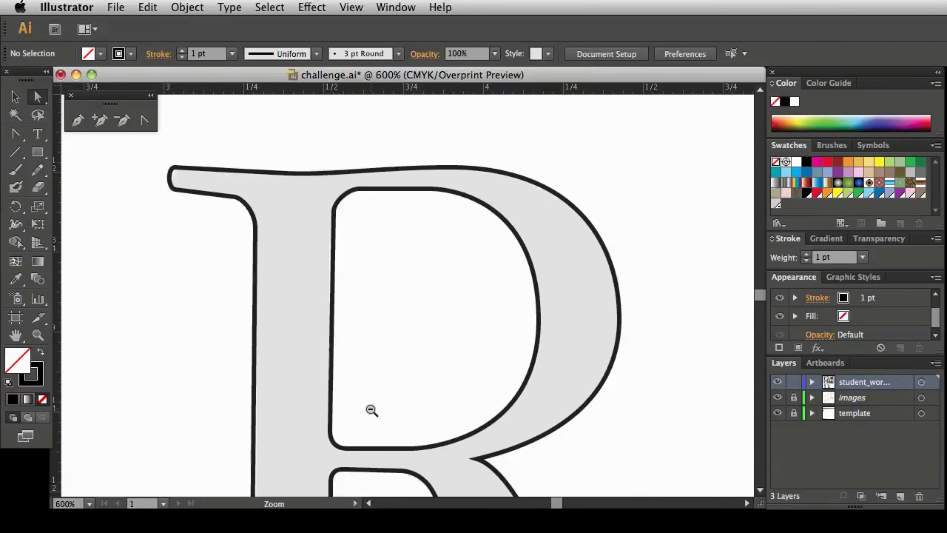
# Save challenge.ai and accept continuing in the legacy format.
pyautogui.keyDown('alt'); pyautogui.keyDown('super'); pyautogui.click(392, 377); pyautogui.keyUp('super'); pyautogui.keyUp('alt')
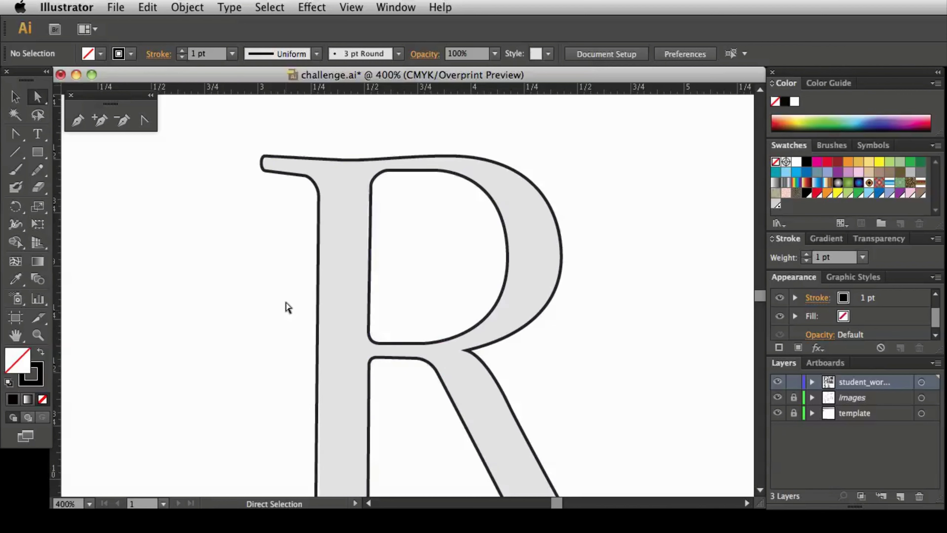
pyautogui.press('super')
pyautogui.press('super+s')
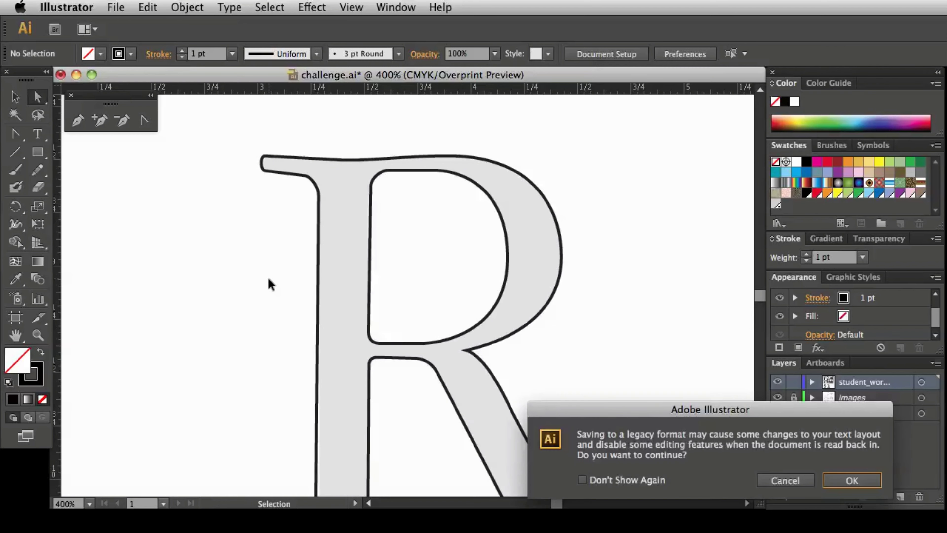
pyautogui.click(852, 481)
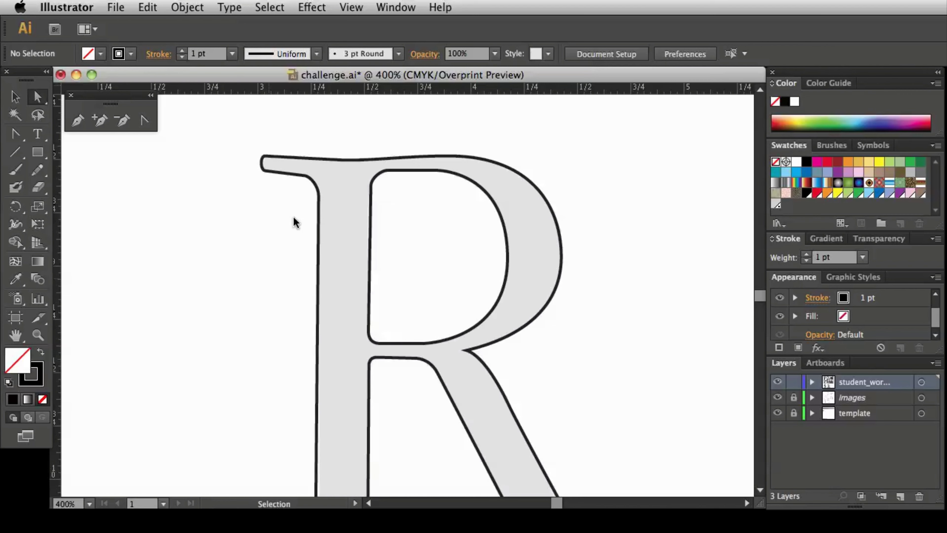
pyautogui.press('super+s')
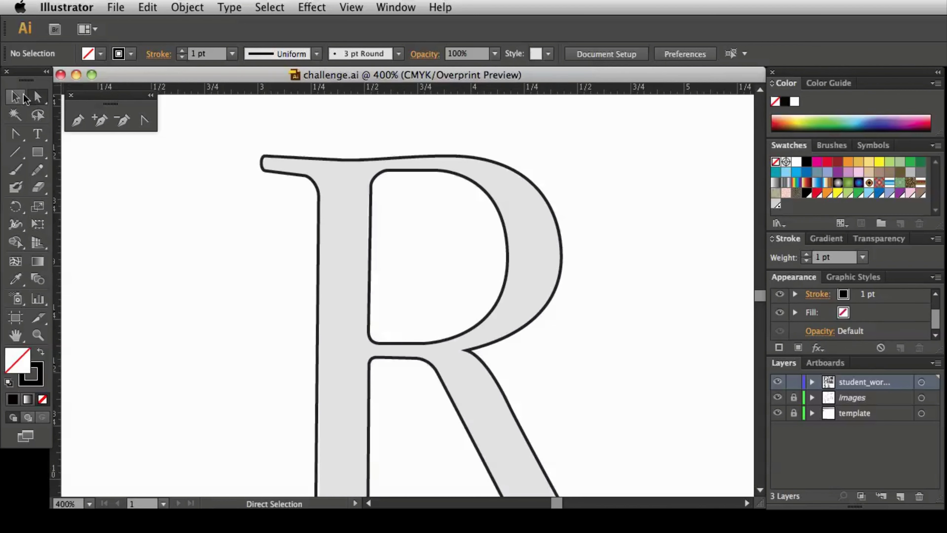
# Swap the fill and stroke of the R's outer path so it has a black fill and no stroke, and deselect it.
pyautogui.click(15, 98)
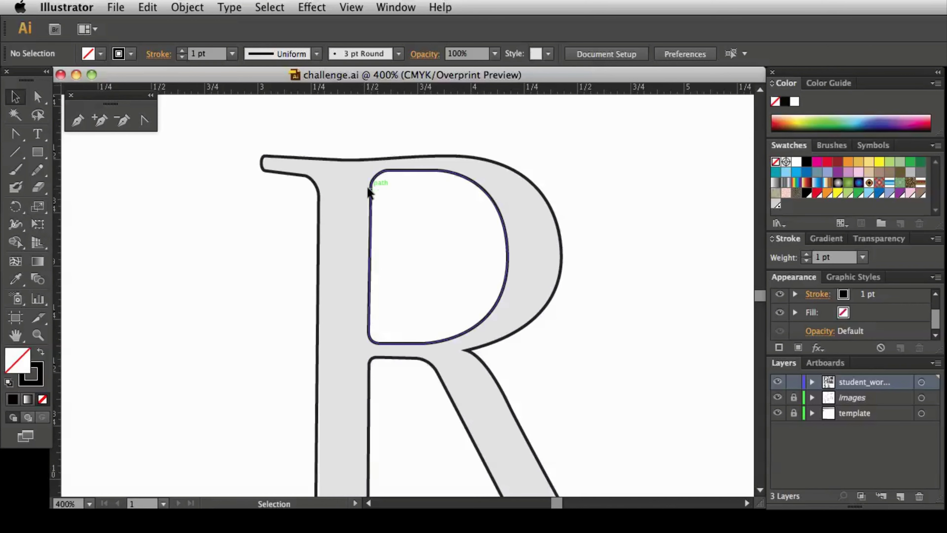
pyautogui.click(352, 160)
pyautogui.click(352, 160)
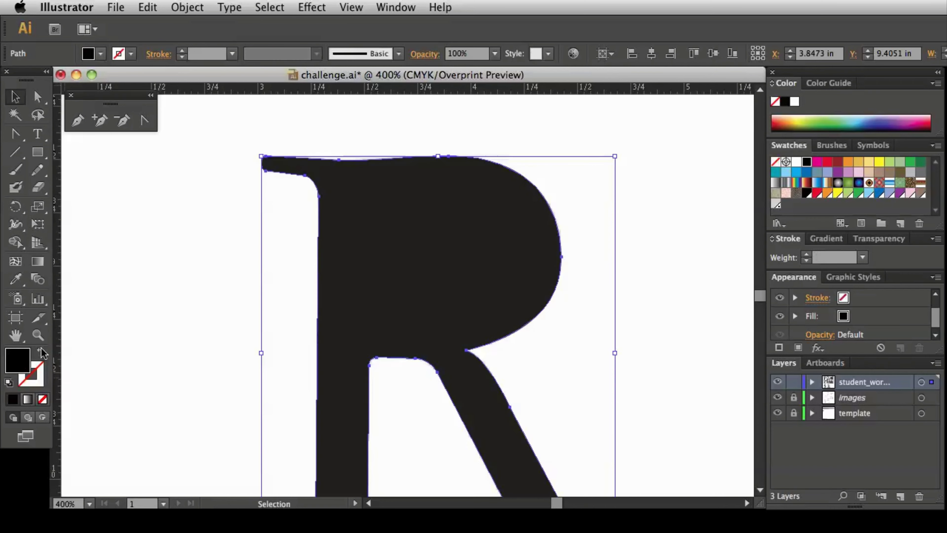
pyautogui.click(42, 352)
pyautogui.click(208, 257)
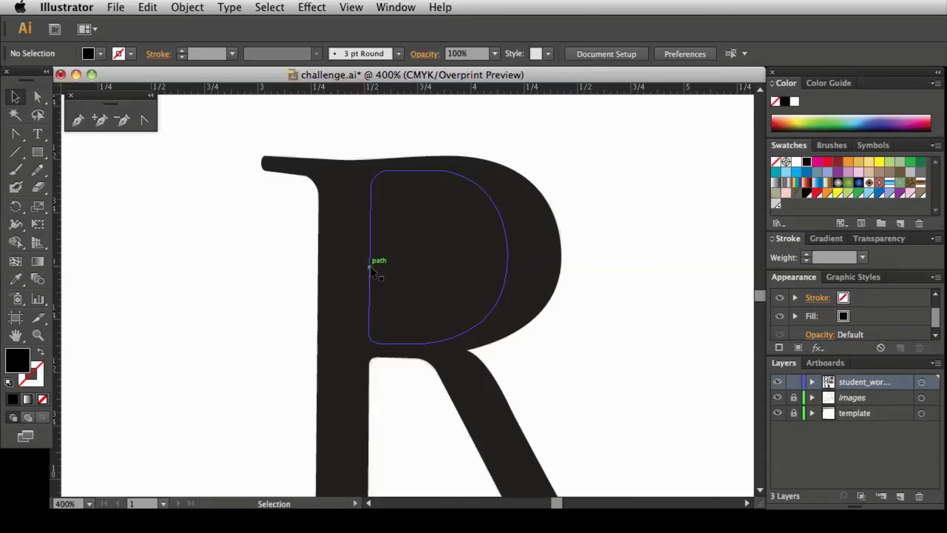
# Show the full colour sliders, give the R's inner counter path a white fill, and deselect it.
pyautogui.click(369, 266)
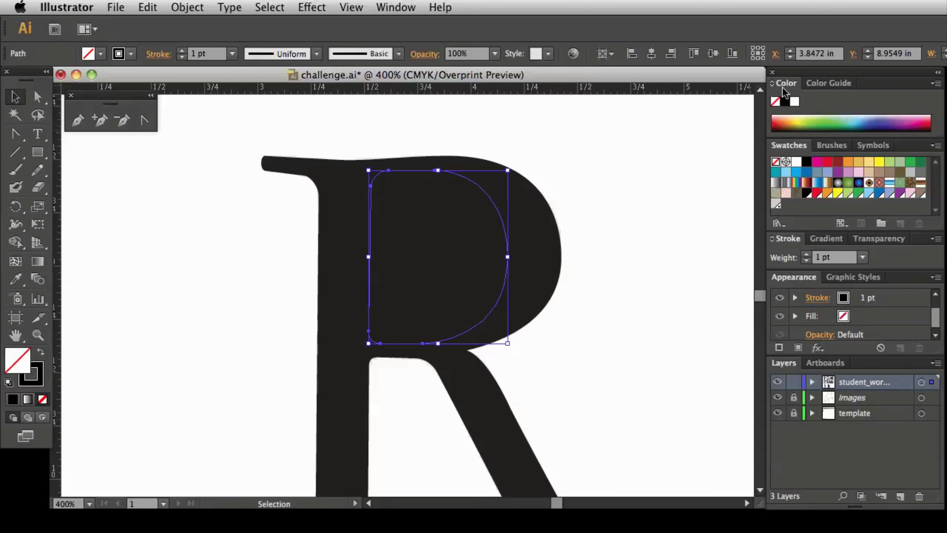
pyautogui.click(935, 84)
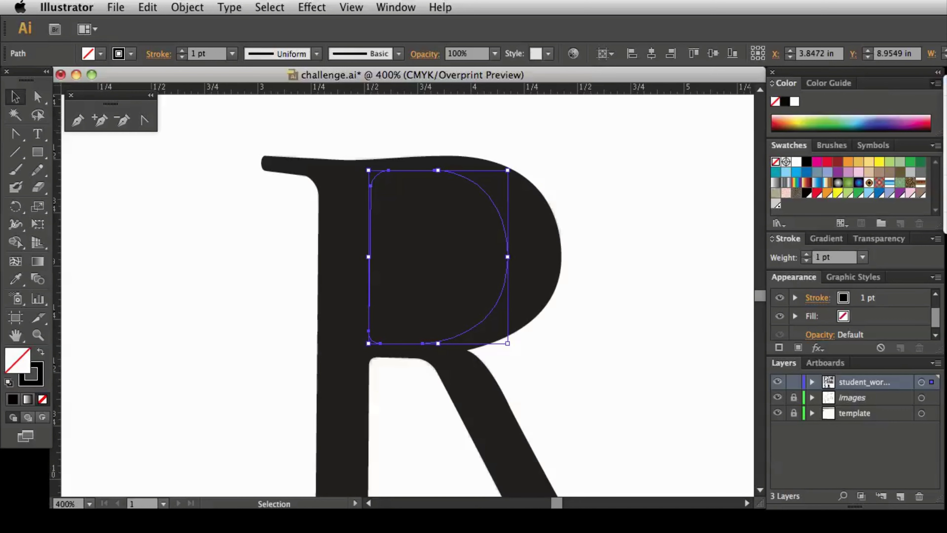
pyautogui.click(848, 105)
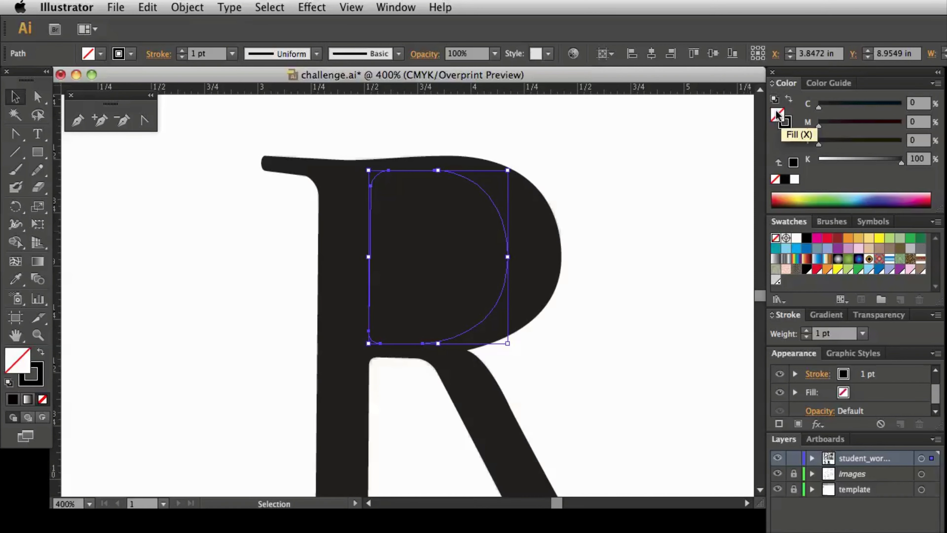
pyautogui.click(795, 180)
pyautogui.click(673, 255)
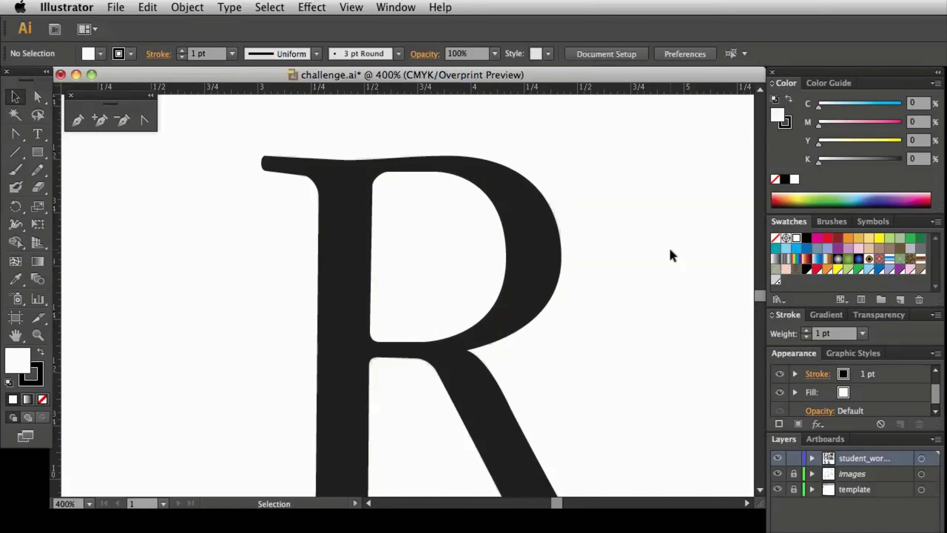
pyautogui.press('super+minus')
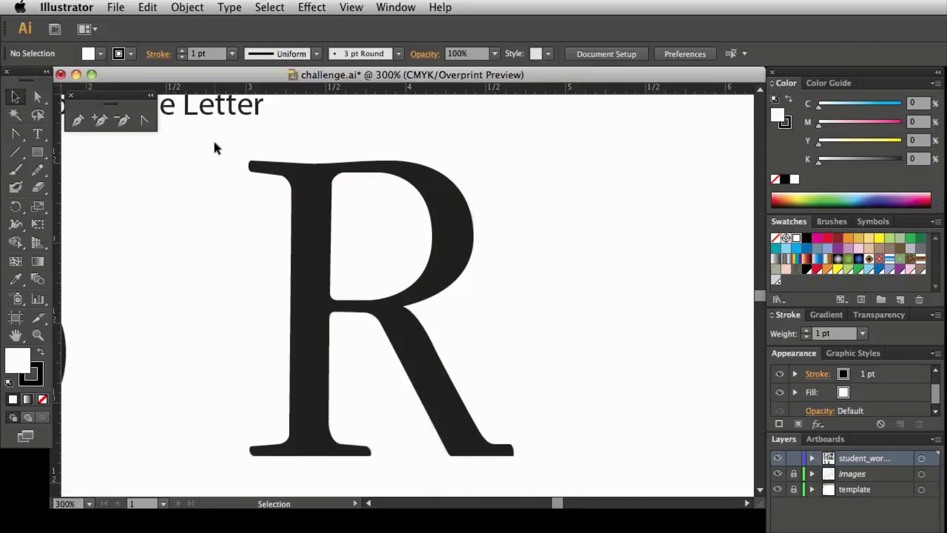
pyautogui.moveTo(217, 148); pyautogui.dragTo(408, 267)
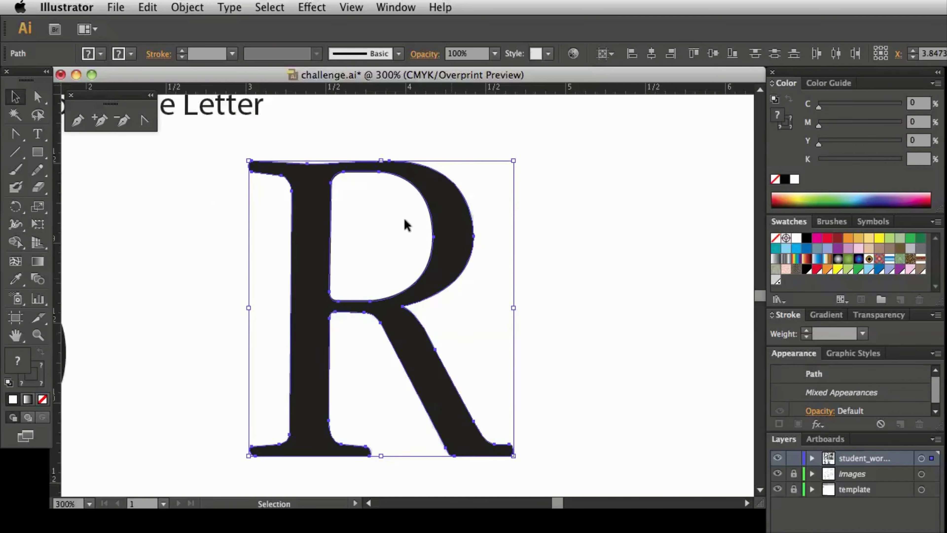
pyautogui.click(186, 8)
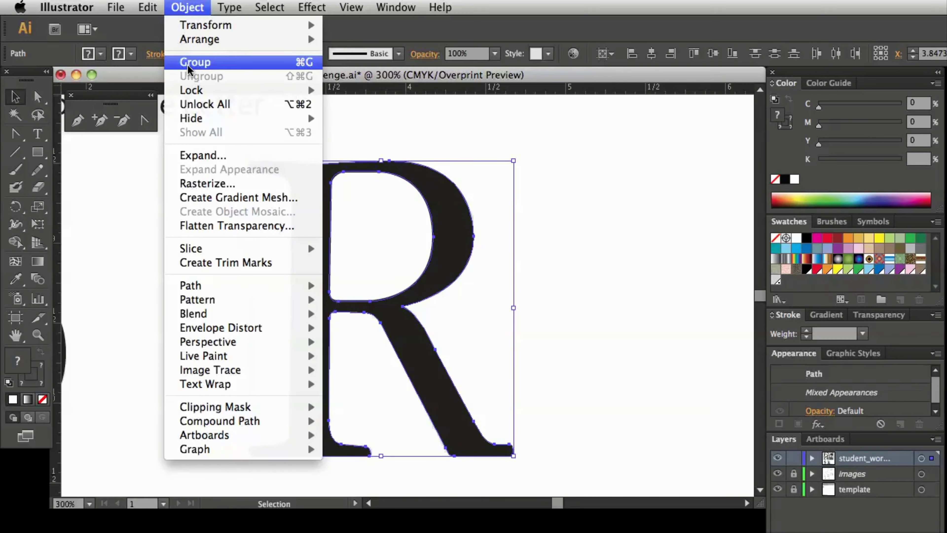
pyautogui.click(193, 6)
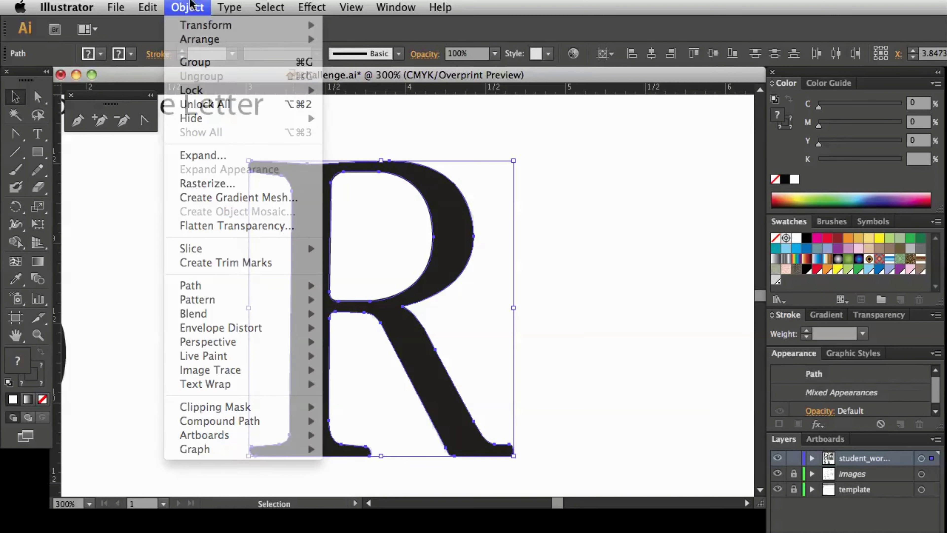
pyautogui.click(630, 244)
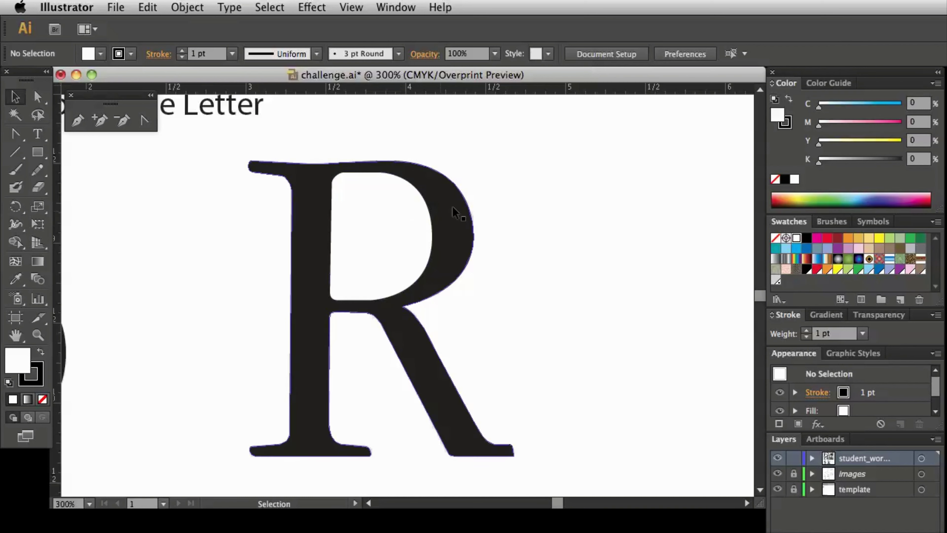
# Draw a rectangle that encloses the entire letter R with a margin on all sides.
pyautogui.click(38, 152)
pyautogui.moveTo(212, 135); pyautogui.dragTo(566, 435)
pyautogui.scroll(1, 662, 410)
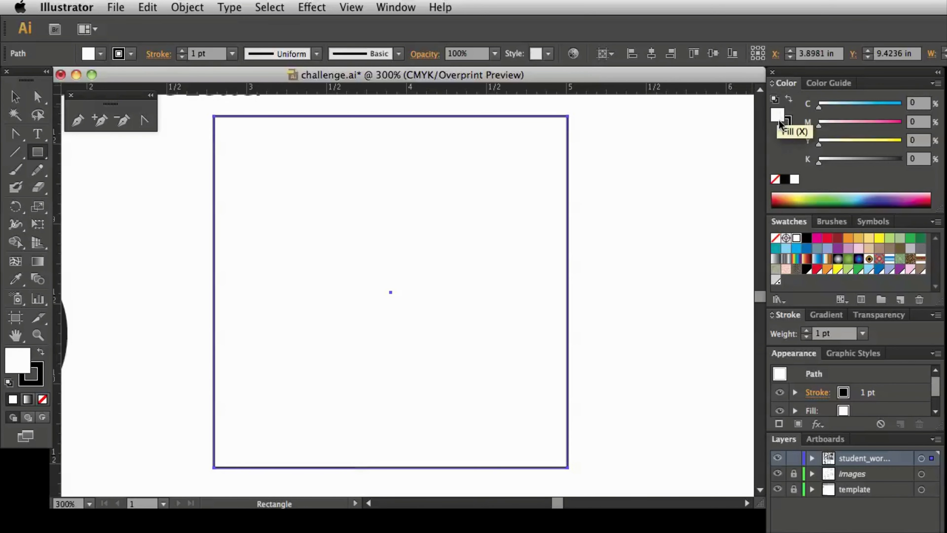
# Fill the rectangle with a golden yellow of C 1.96, M 8.24, Y 96.86 and K 0 percent.
pyautogui.click(811, 198)
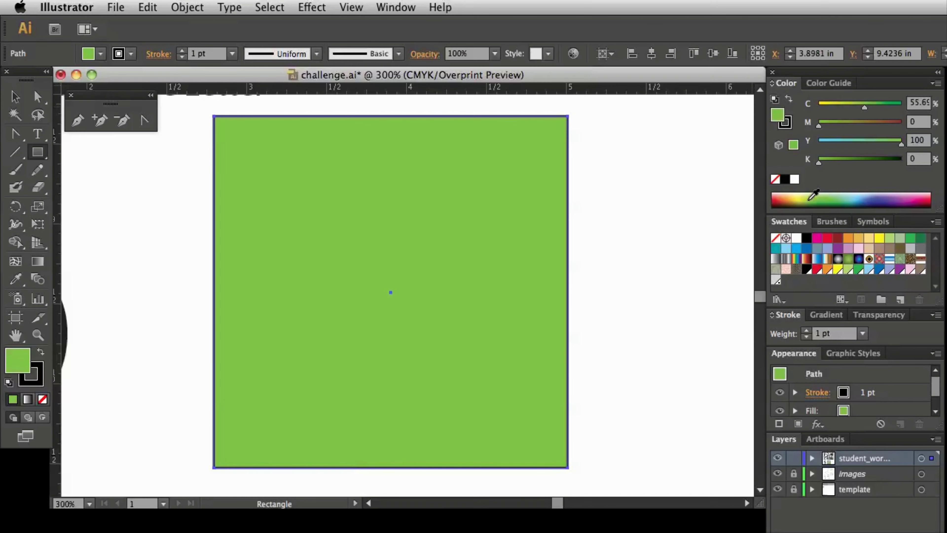
pyautogui.click(797, 200)
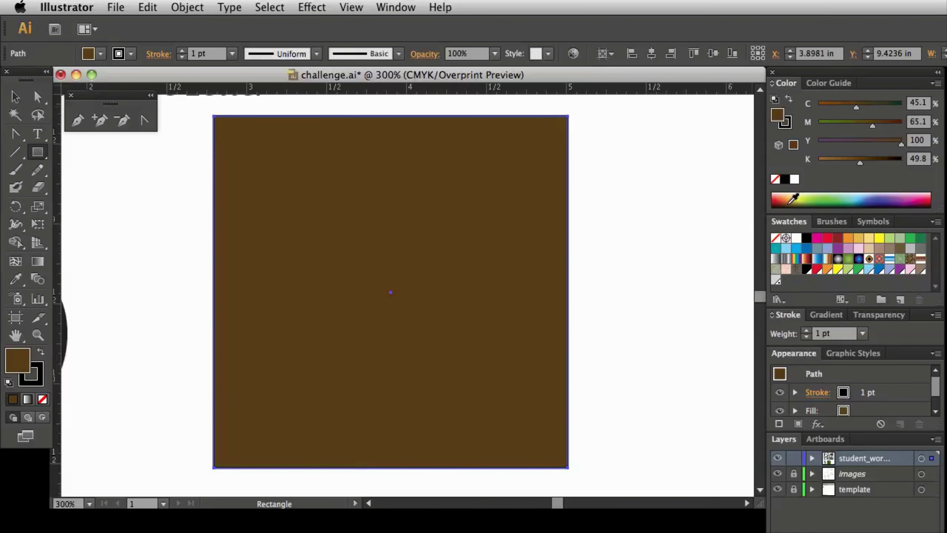
pyautogui.click(800, 197)
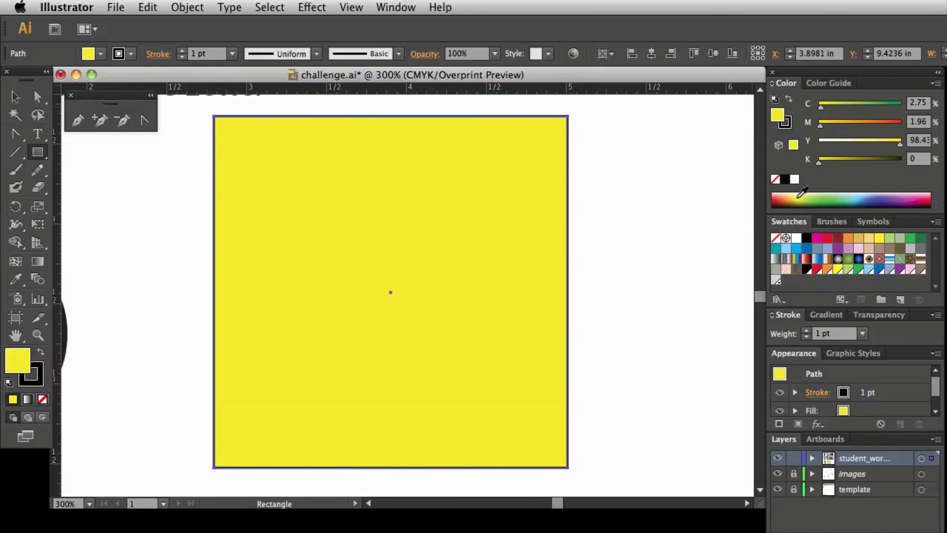
pyautogui.click(794, 197)
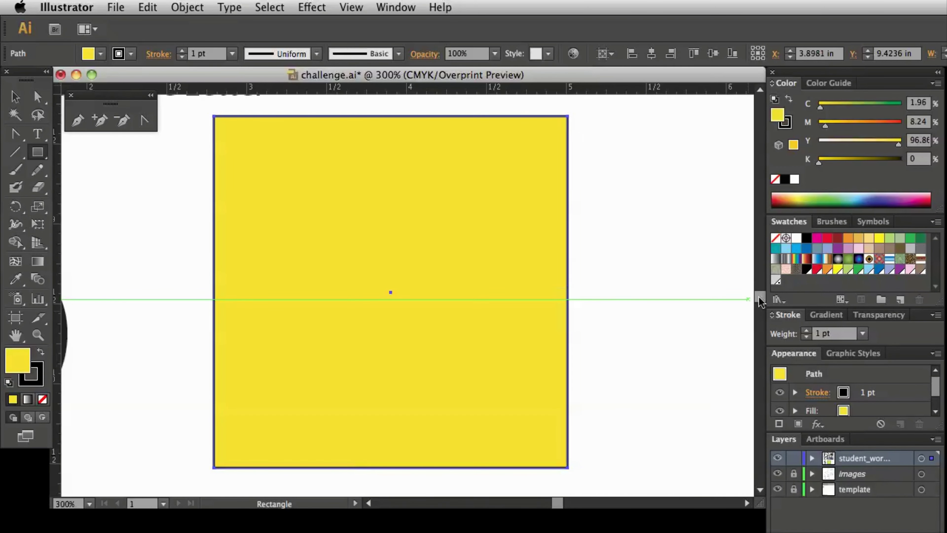
# Send the yellow rectangle to the back, behind the letter R and its counter, and deselect it.
pyautogui.moveTo(759, 300); pyautogui.dragTo(760, 299)
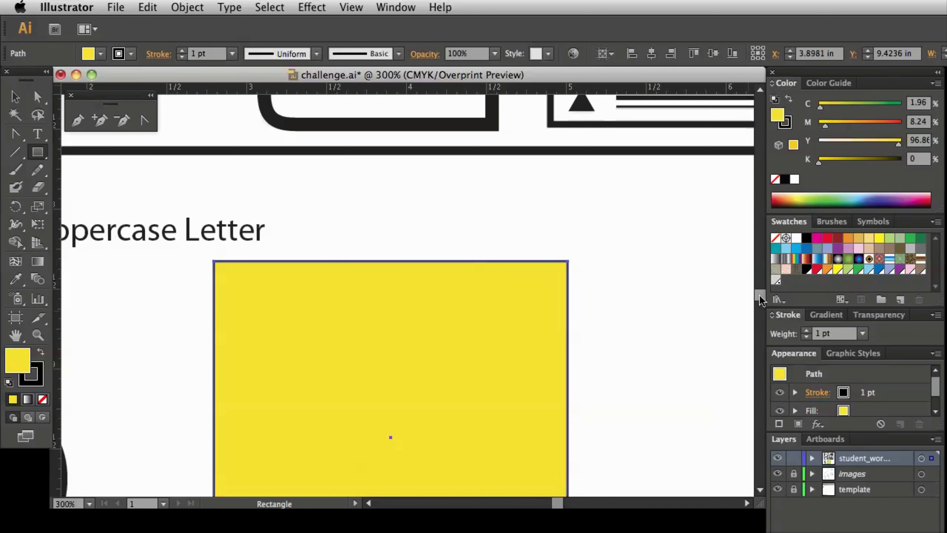
pyautogui.moveTo(634, 422); pyautogui.dragTo(642, 284)
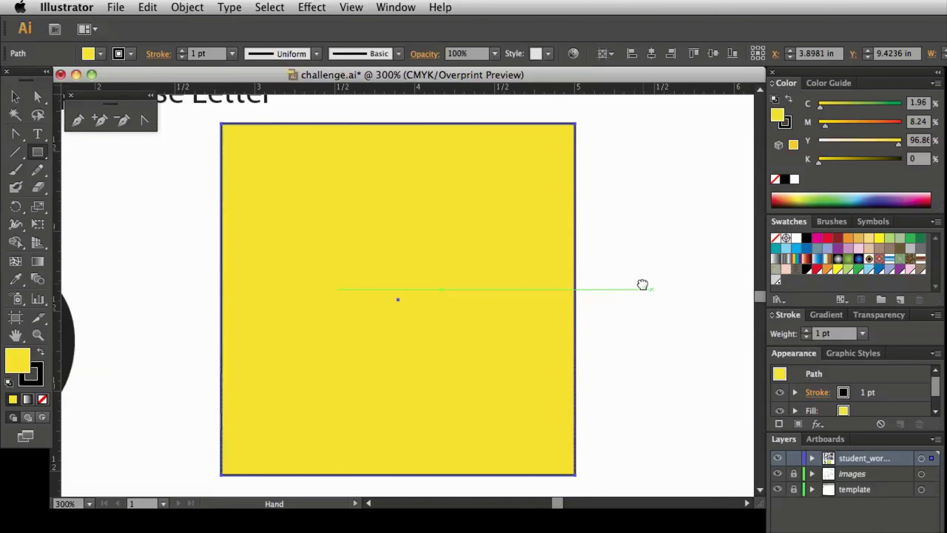
pyautogui.click(22, 98)
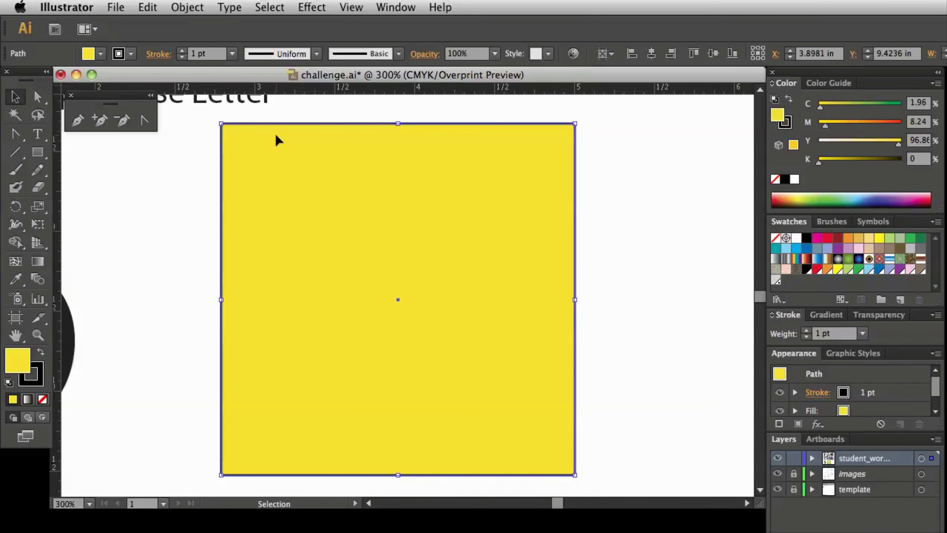
pyautogui.click(183, 7)
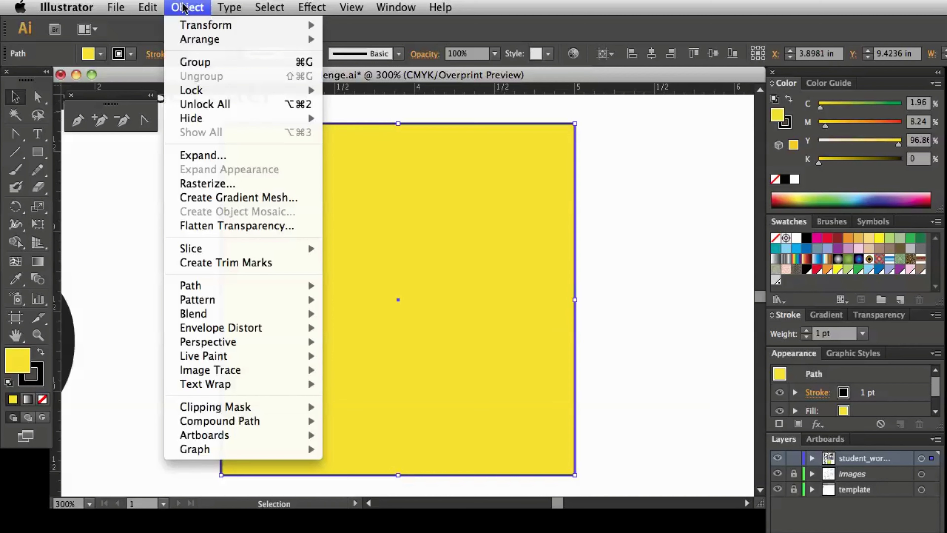
pyautogui.moveTo(204, 46)
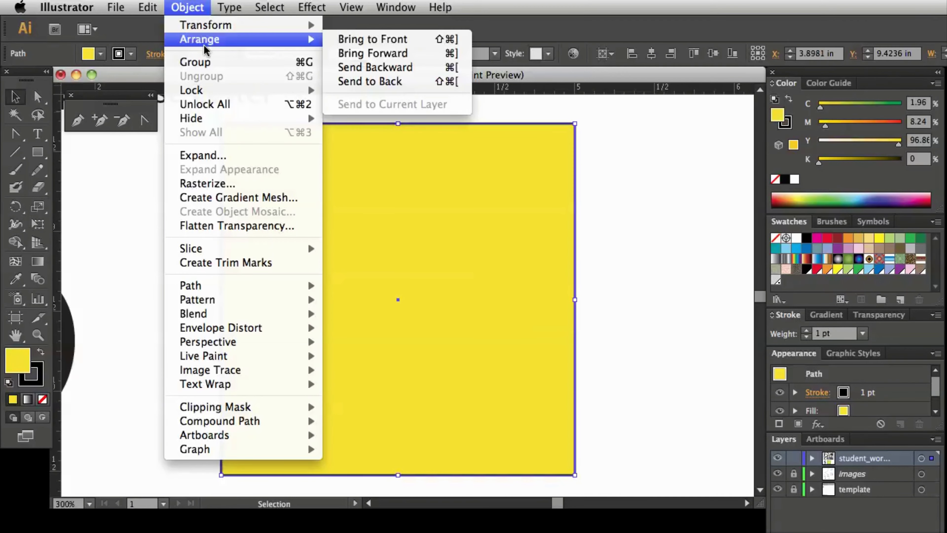
pyautogui.click(382, 87)
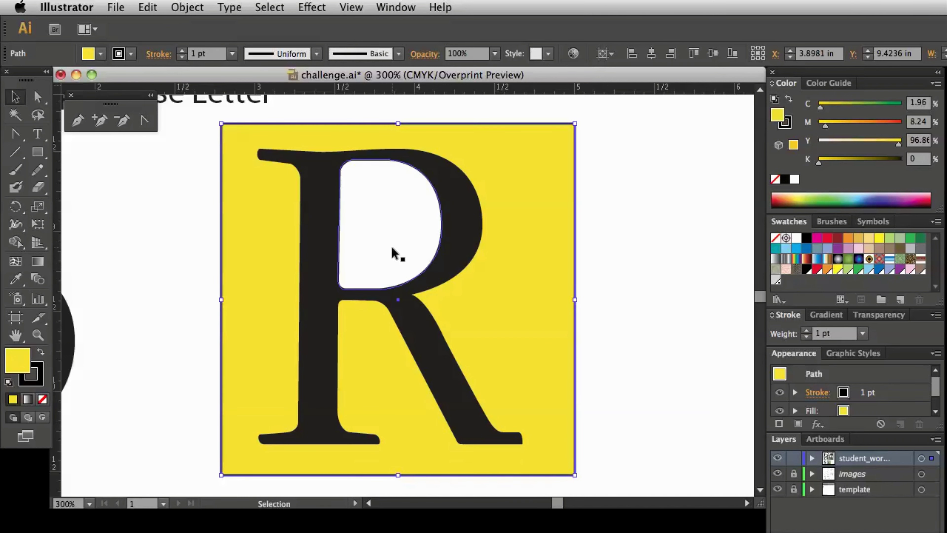
pyautogui.click(134, 253)
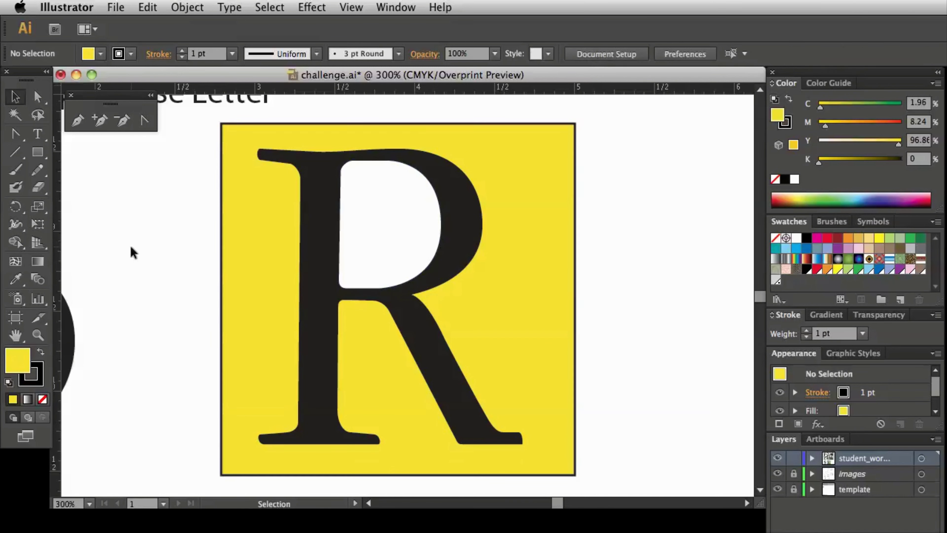
# Duplicate the R's outer path and white counter together horizontally to the right of the yellow rectangle, and deselect the copy.
pyautogui.click(360, 253)
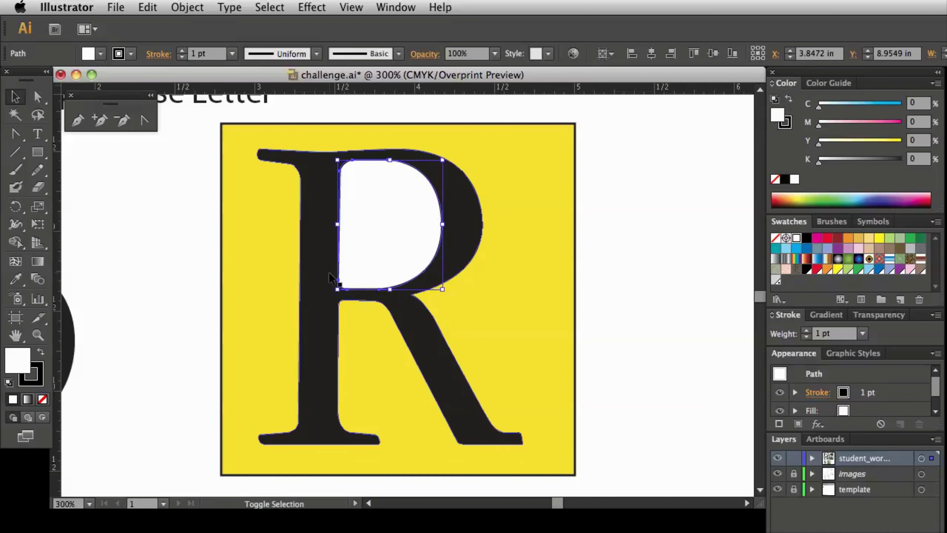
pyautogui.keyDown('shift'); pyautogui.click(311, 308); pyautogui.keyUp('shift')
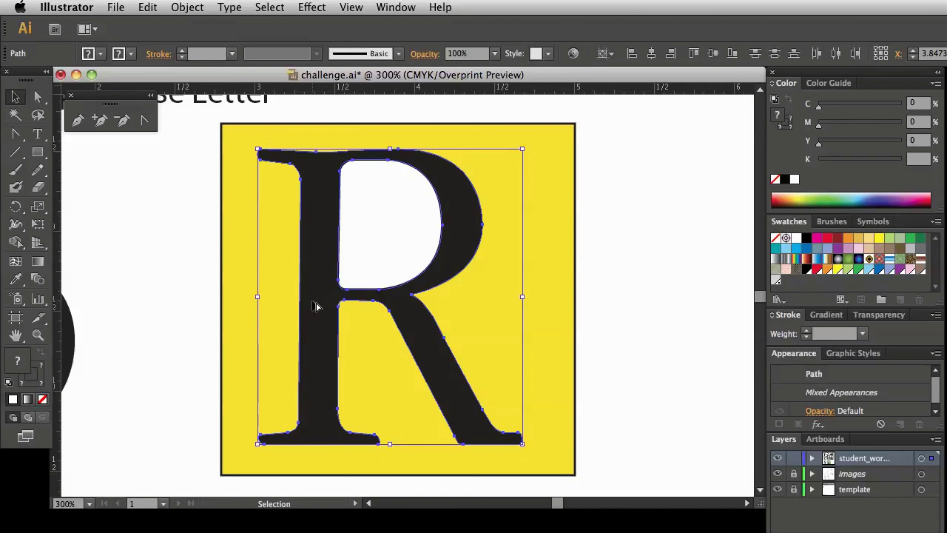
pyautogui.moveTo(315, 304); pyautogui.dragTo(716, 322)
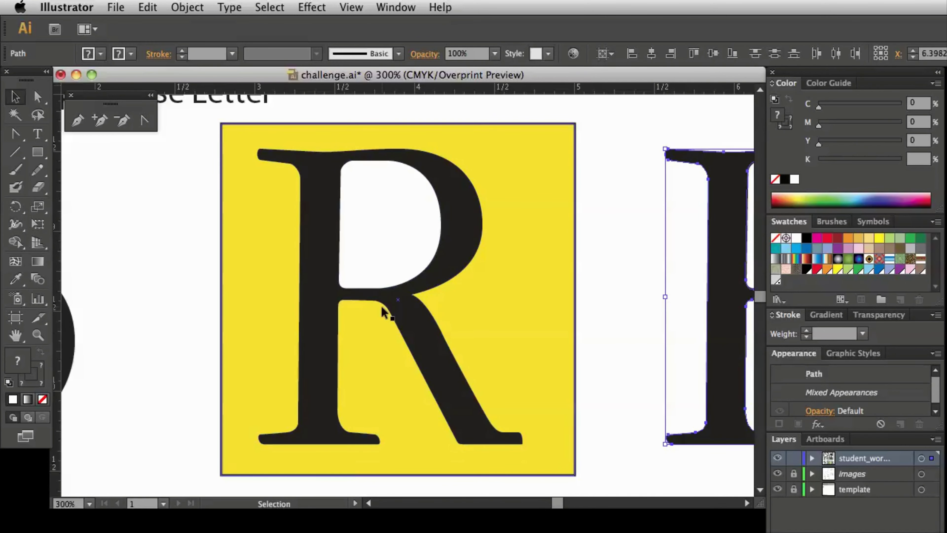
pyautogui.click(722, 133)
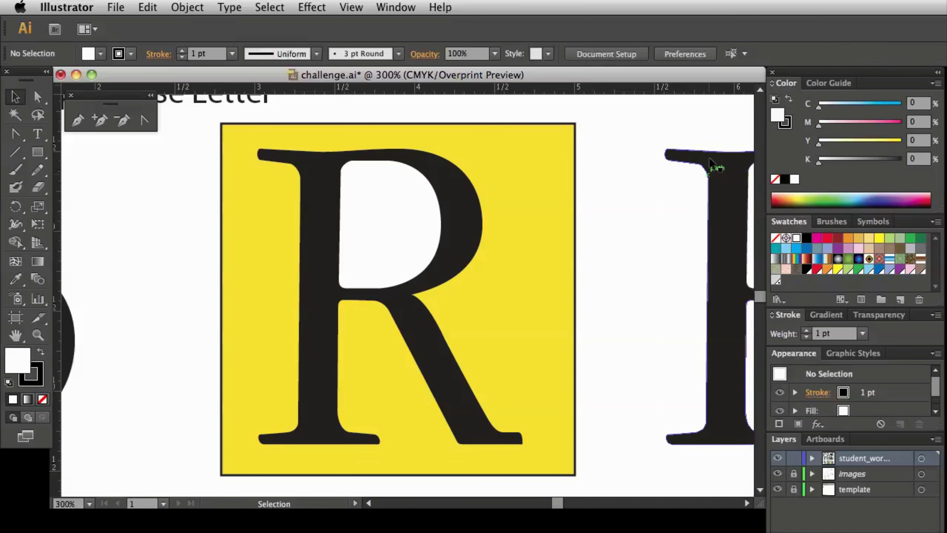
# Give the counter of the R on the yellow rectangle a black fill and no stroke.
pyautogui.click(373, 223)
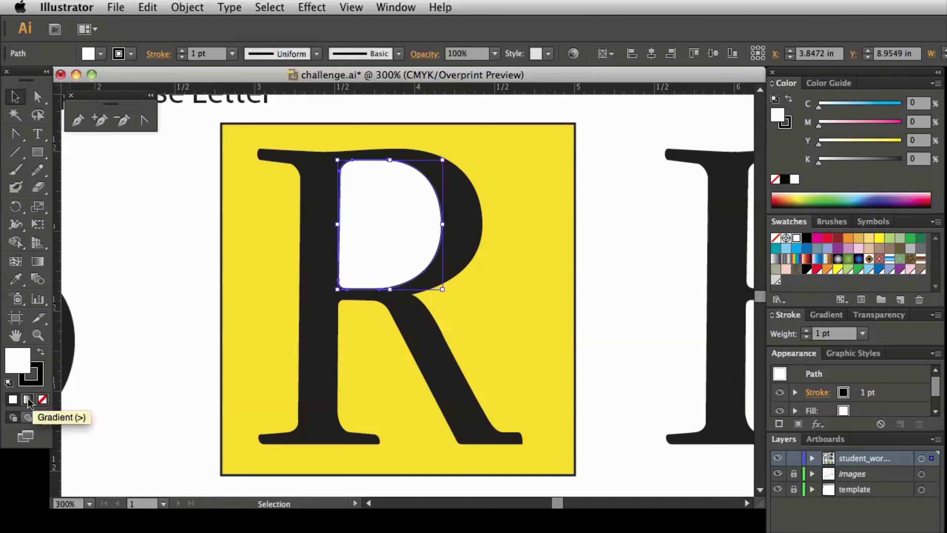
pyautogui.click(41, 353)
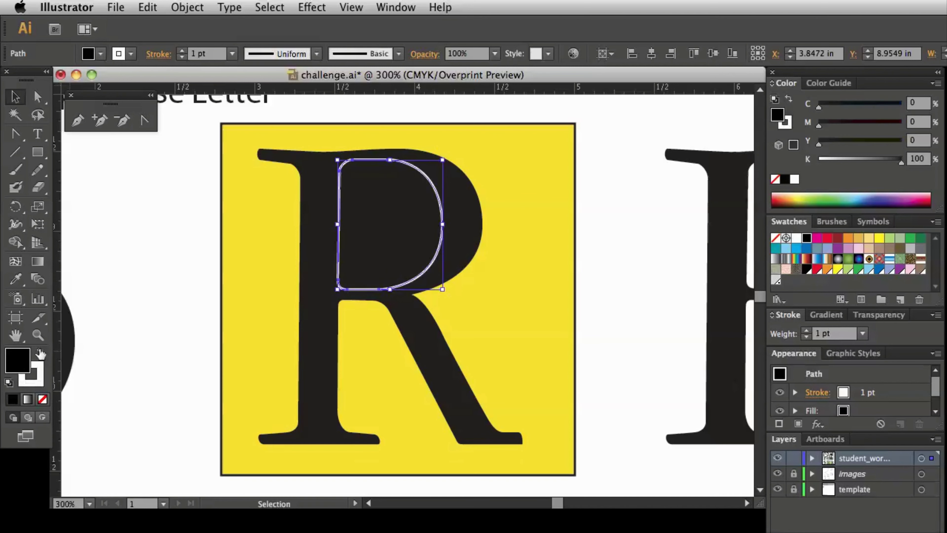
pyautogui.click(37, 381)
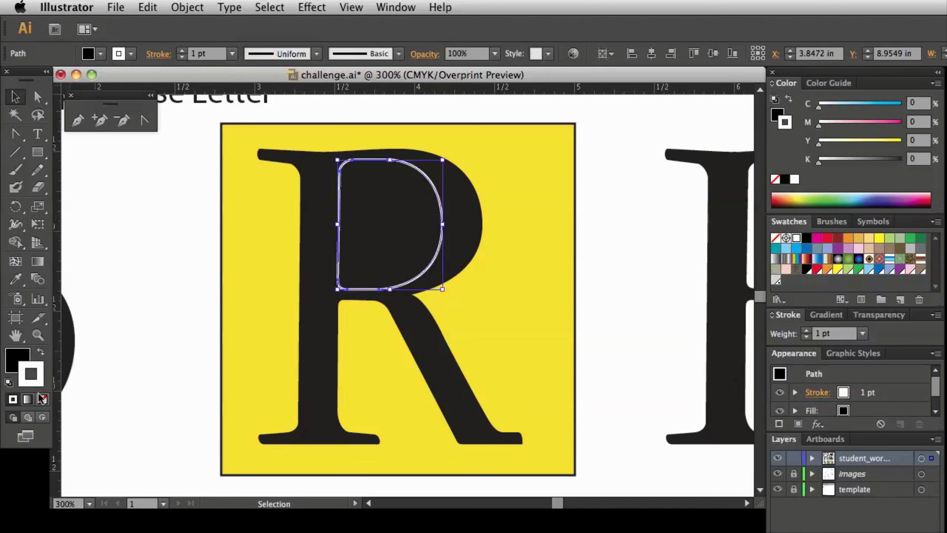
pyautogui.click(43, 400)
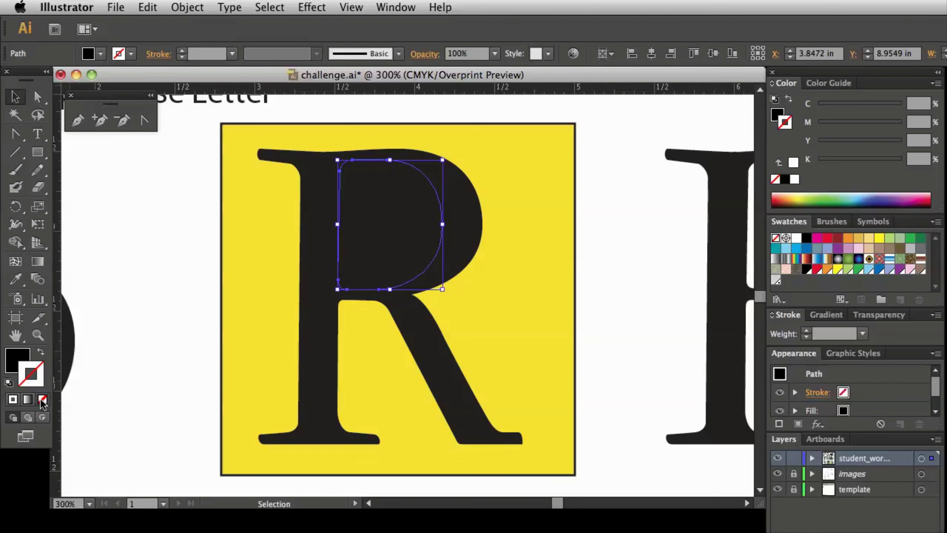
pyautogui.click(15, 356)
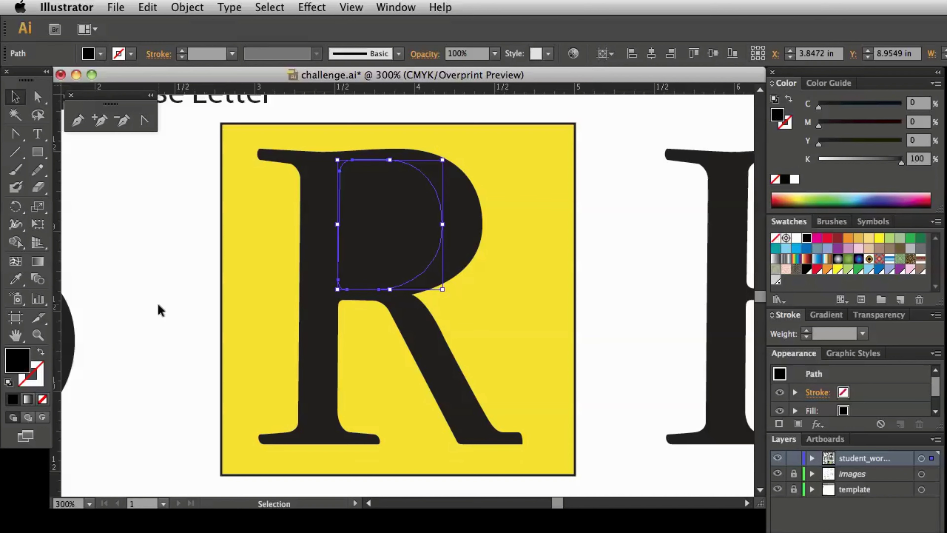
# Subtract the counter from the R's outer path with Pathfinder's Minus Front, and deselect the result.
pyautogui.click(222, 209)
pyautogui.click(391, 237)
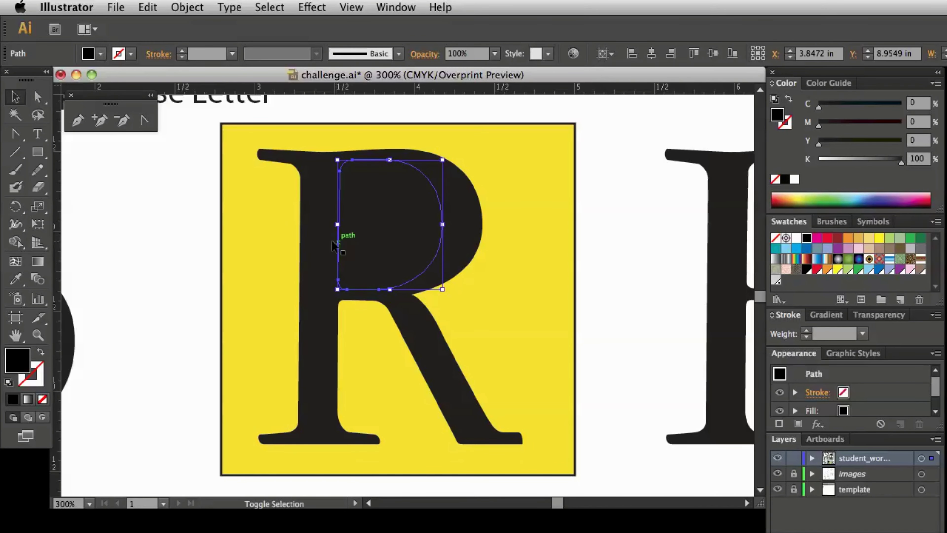
pyautogui.keyDown('shift'); pyautogui.click(323, 247); pyautogui.keyUp('shift')
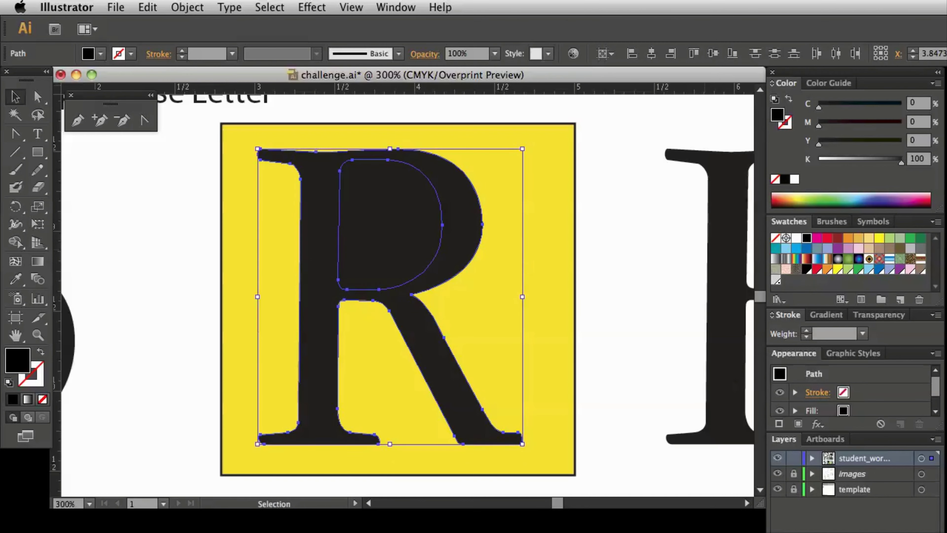
pyautogui.press('super+shift+F9')
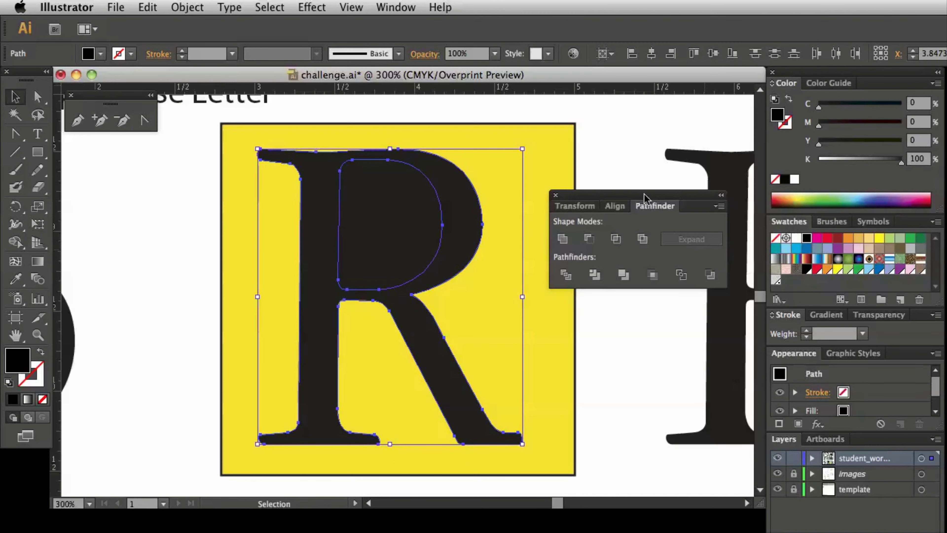
pyautogui.click(589, 239)
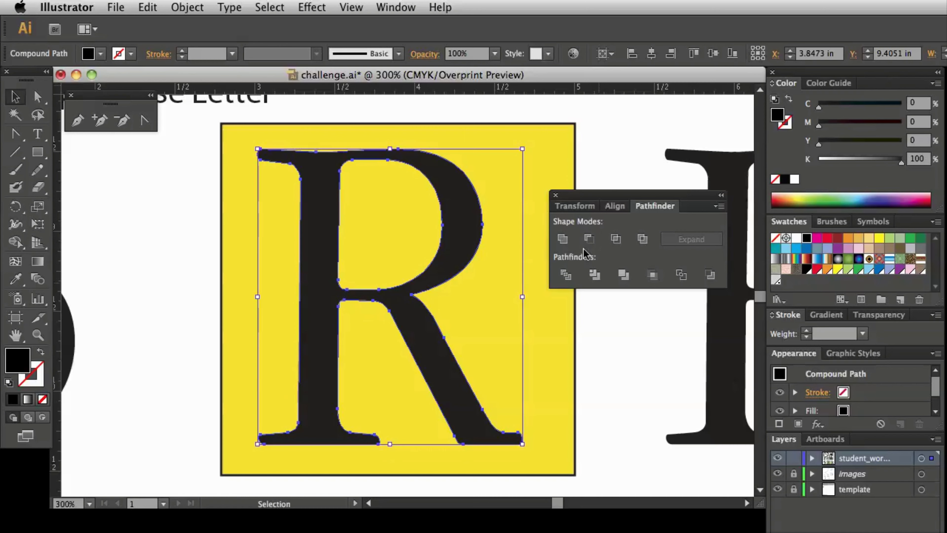
pyautogui.click(638, 144)
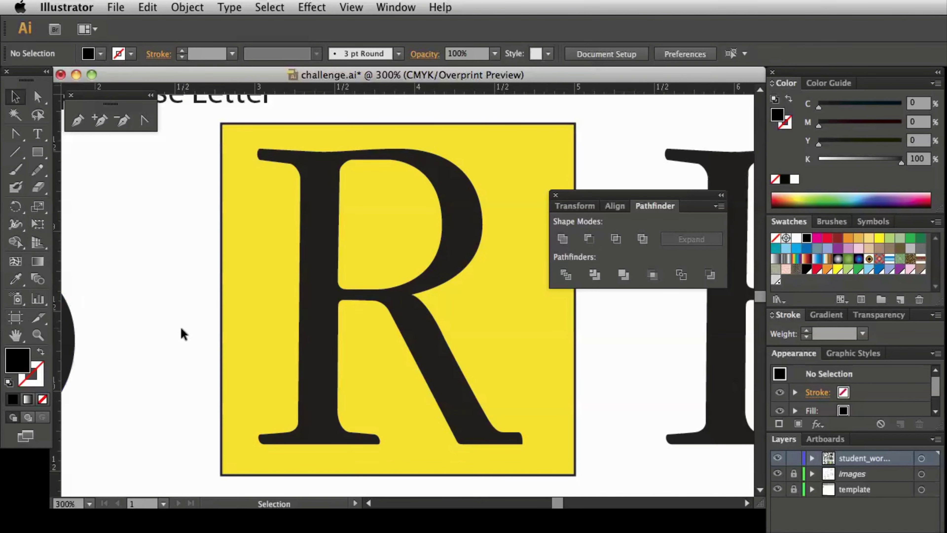
# Move the cut-out R around over the yellow rectangle and leave it about 0.09 in right of its original position.
pyautogui.click(313, 309)
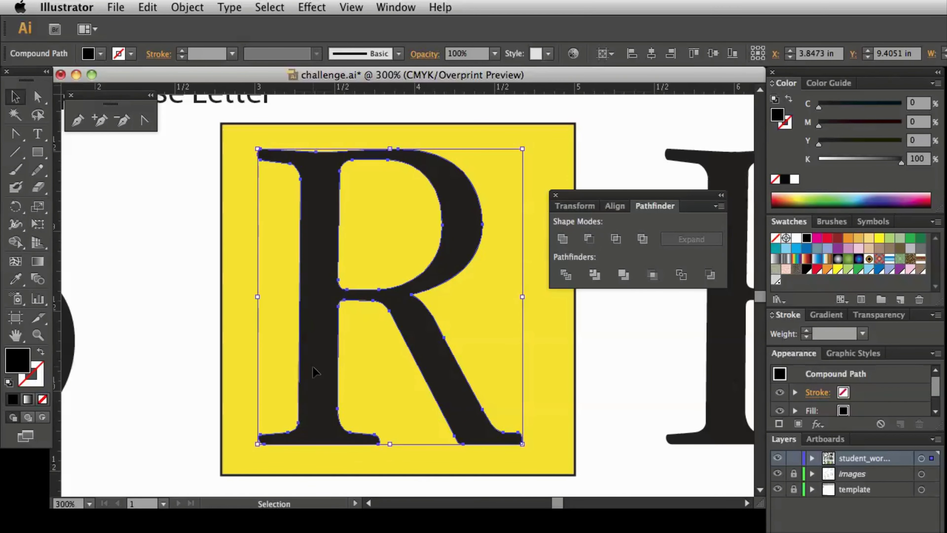
pyautogui.moveTo(315, 369); pyautogui.dragTo(233, 289)
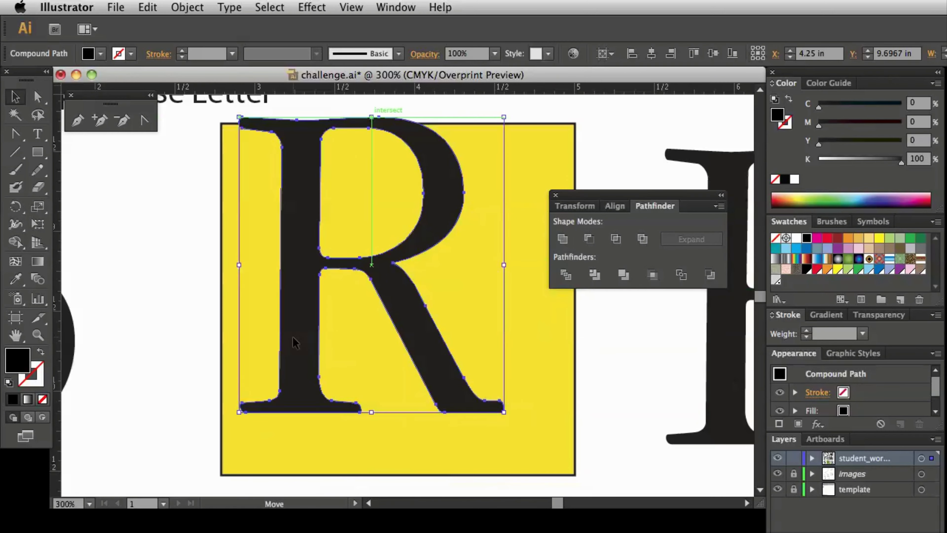
pyautogui.moveTo(299, 342); pyautogui.dragTo(333, 376)
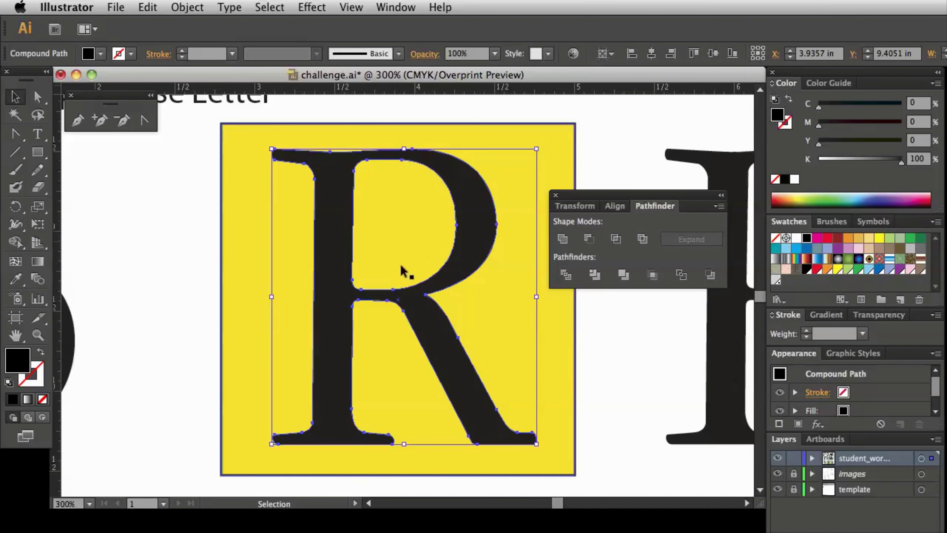
# Check the compound shape commands that Pathfinder offers for the R, and close Pathfinder.
pyautogui.click(718, 207)
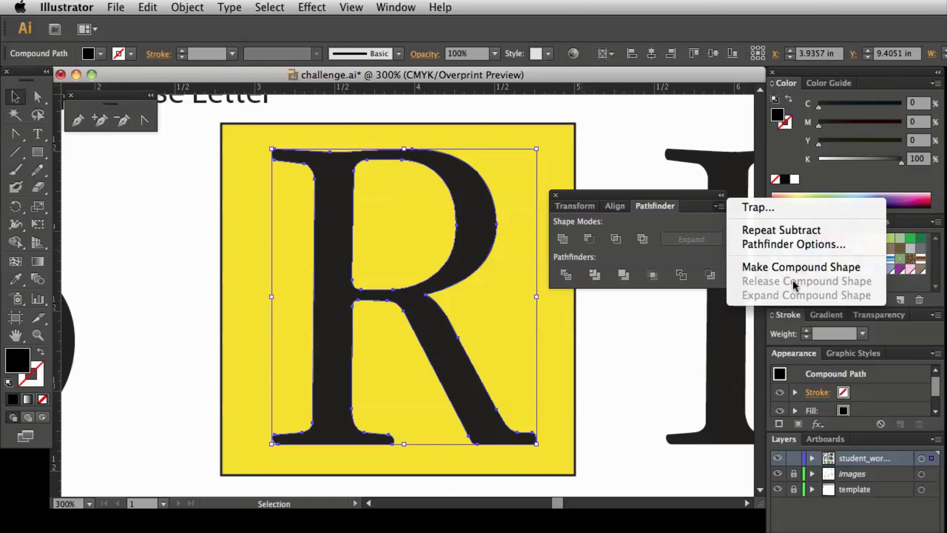
pyautogui.click(635, 169)
pyautogui.press('super+shift+F9')
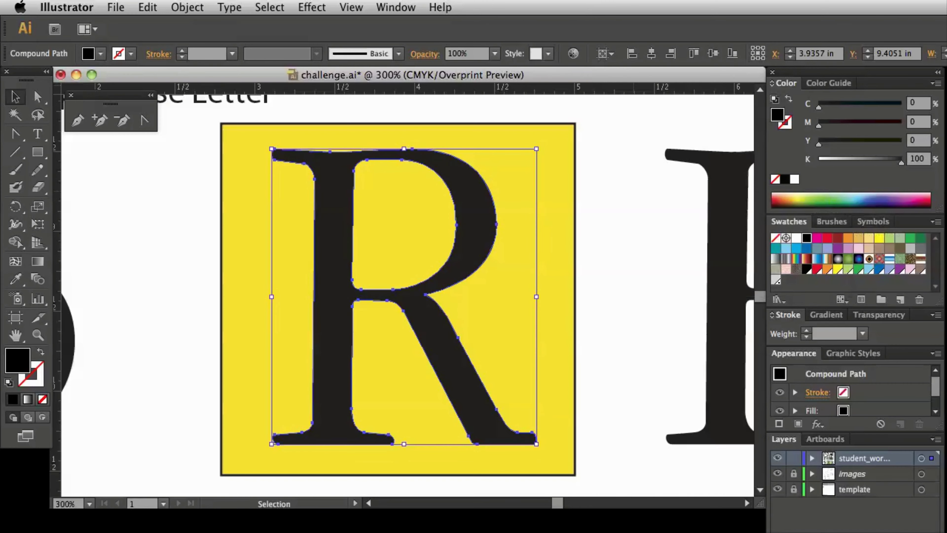
# Deselect the R and view both letters side by side at 200% zoom.
pyautogui.click(585, 268)
pyautogui.press('z')
pyautogui.keyDown('alt'); pyautogui.click(495, 285); pyautogui.keyUp('alt')
pyautogui.moveTo(465, 324); pyautogui.dragTo(406, 309)
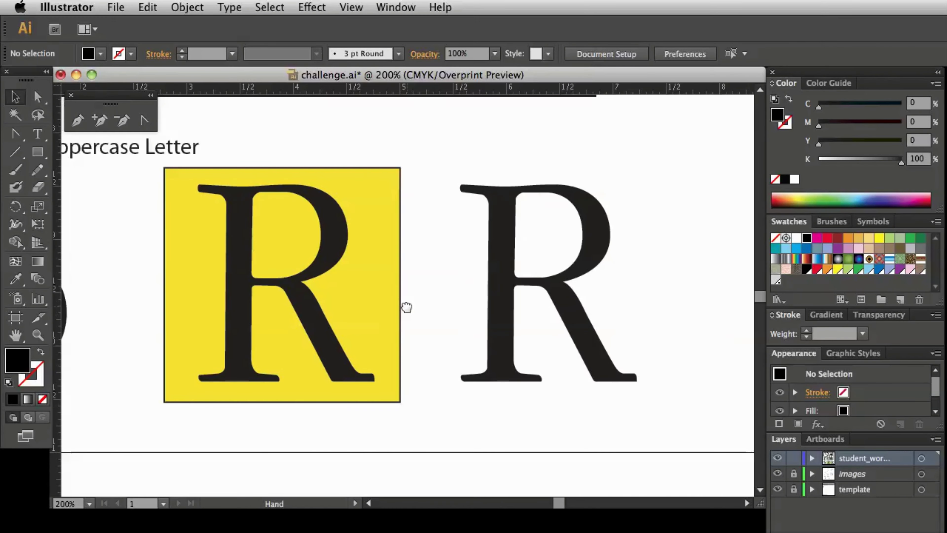